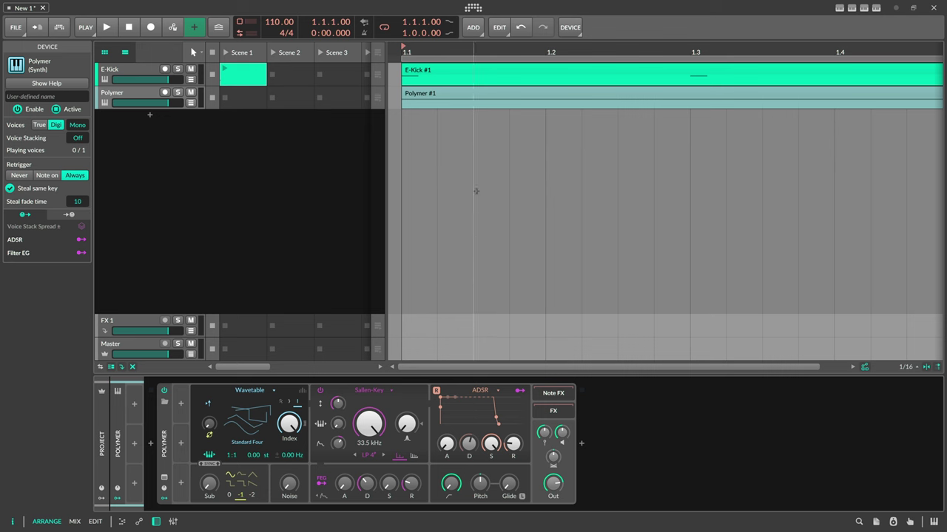
Play the E-Kick and Polymer clips together from the start of the arrangement and stop playback
left_click_drag(419, 52, 419, 29)
scroll(409, 52, "down", 2)
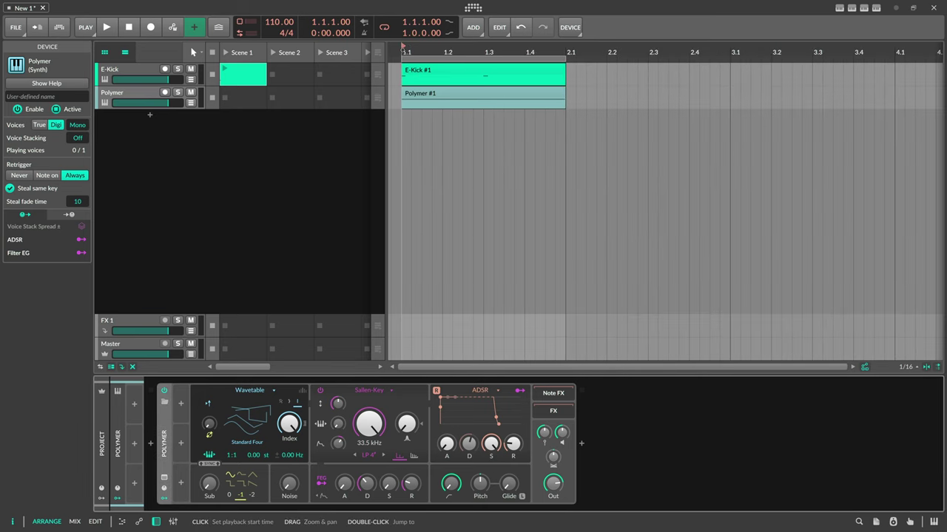
left_click_drag(403, 49, 403, 58)
left_click(148, 71)
left_click(150, 93)
left_click(144, 73)
left_click(138, 93)
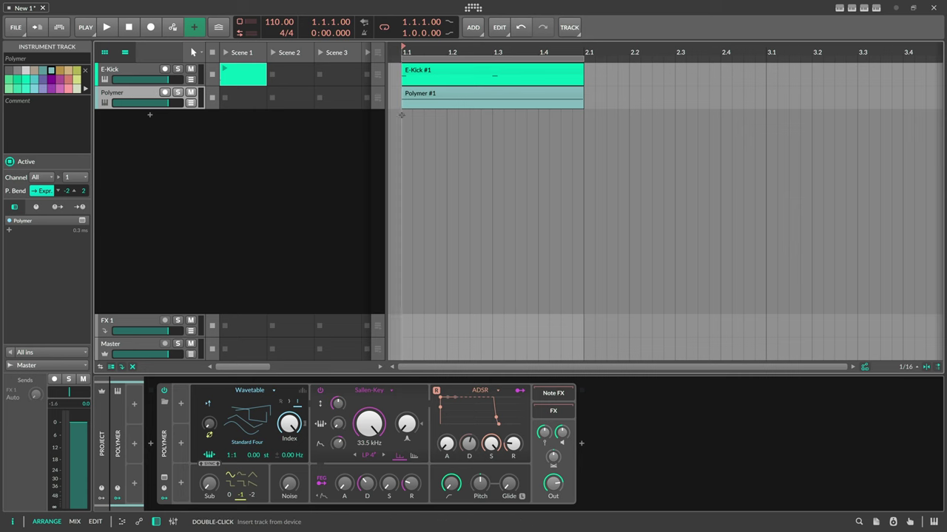
left_click(381, 126)
left_click(458, 72)
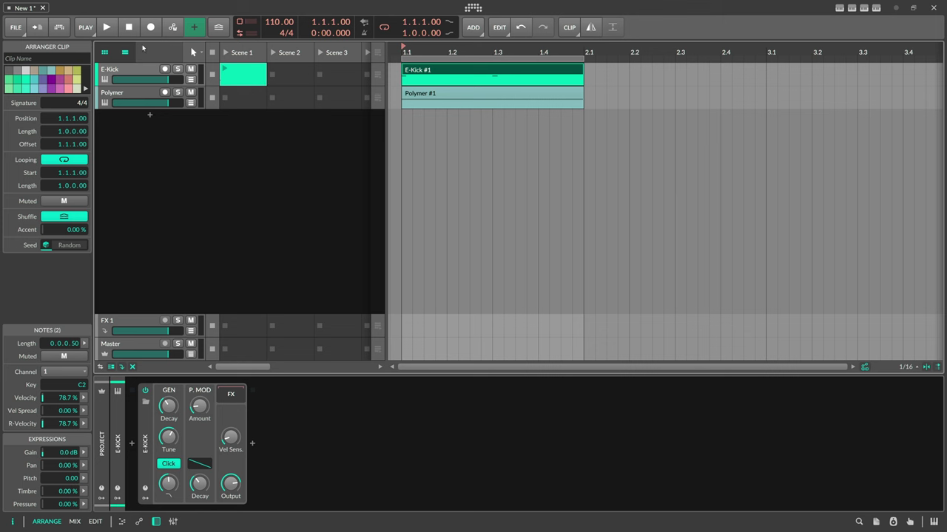
left_click(111, 29)
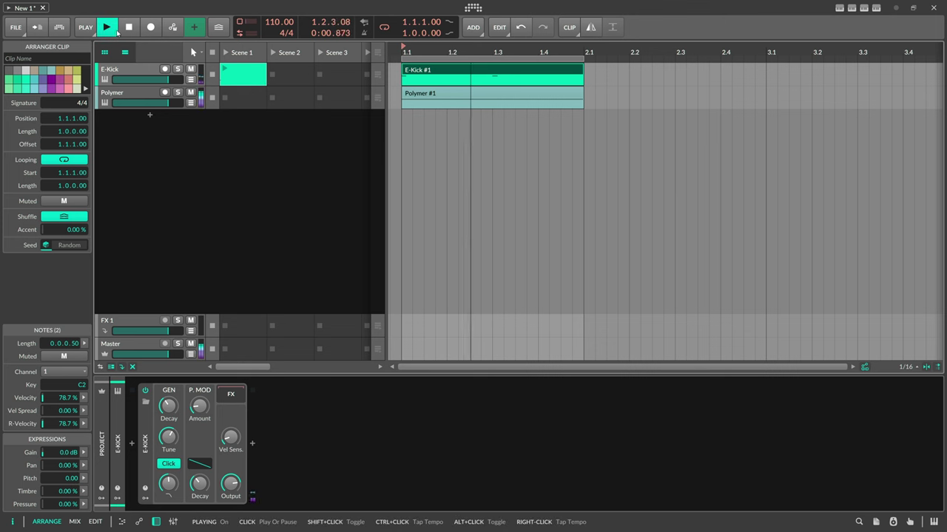
left_click(129, 27)
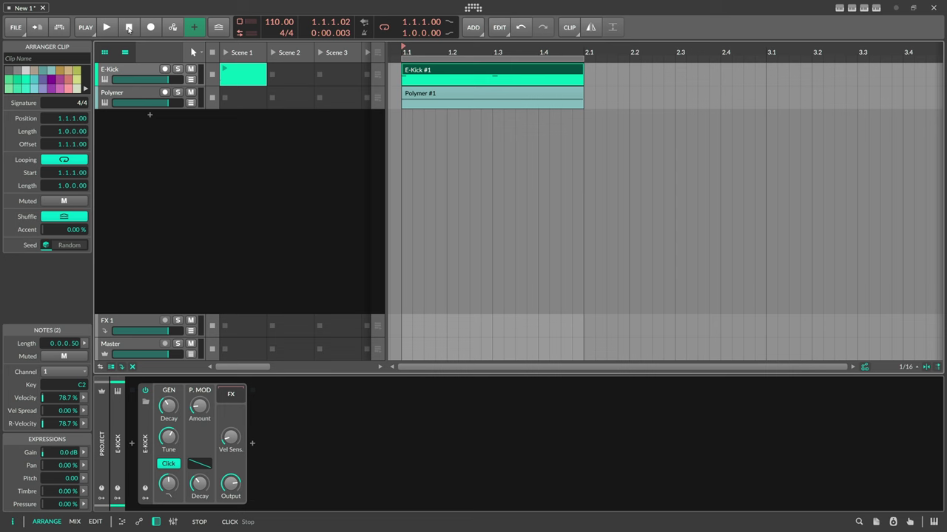
Add an Audio Sidechain modulator to the Polymer synth
left_click(137, 99)
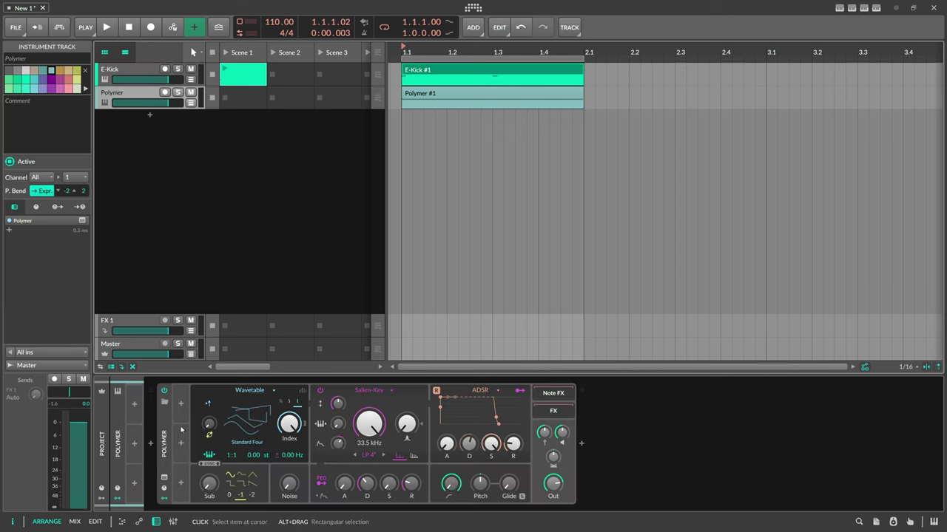
left_click(181, 404)
type("audio")
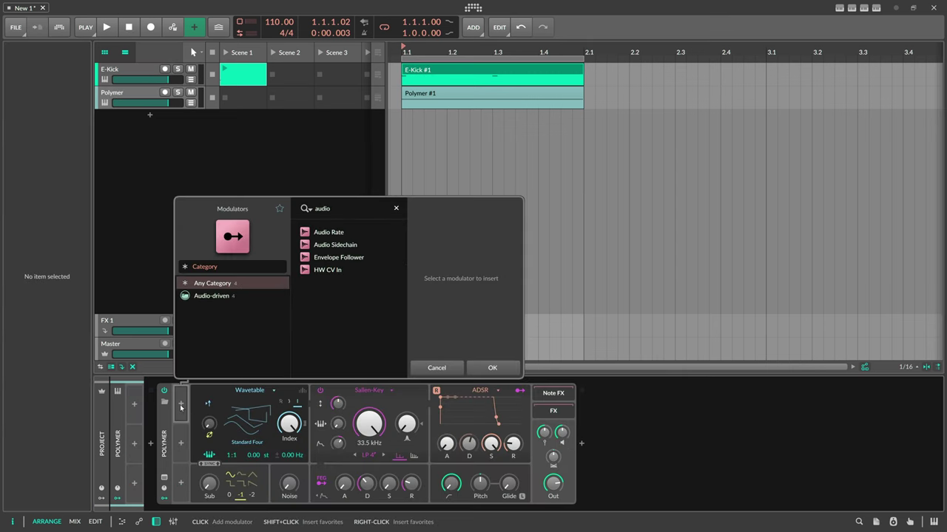
double_click(327, 245)
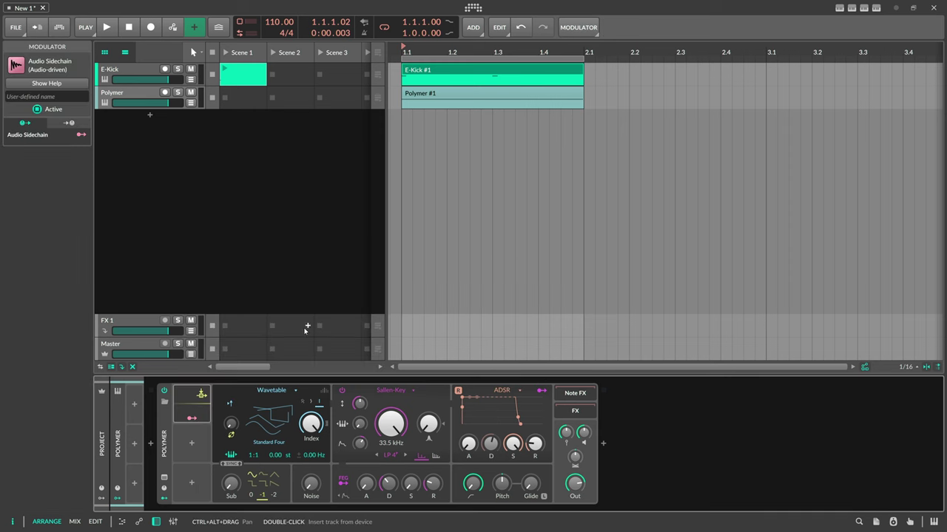
Expand the Audio Sidechain modulator and set its source to E-Kick (POST)
left_click(200, 397)
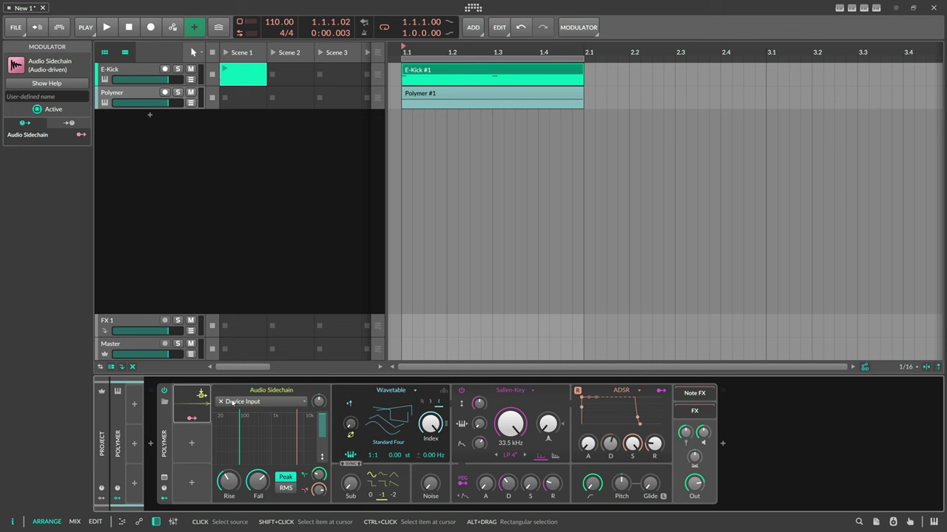
left_click(232, 402)
mouse_move(248, 440)
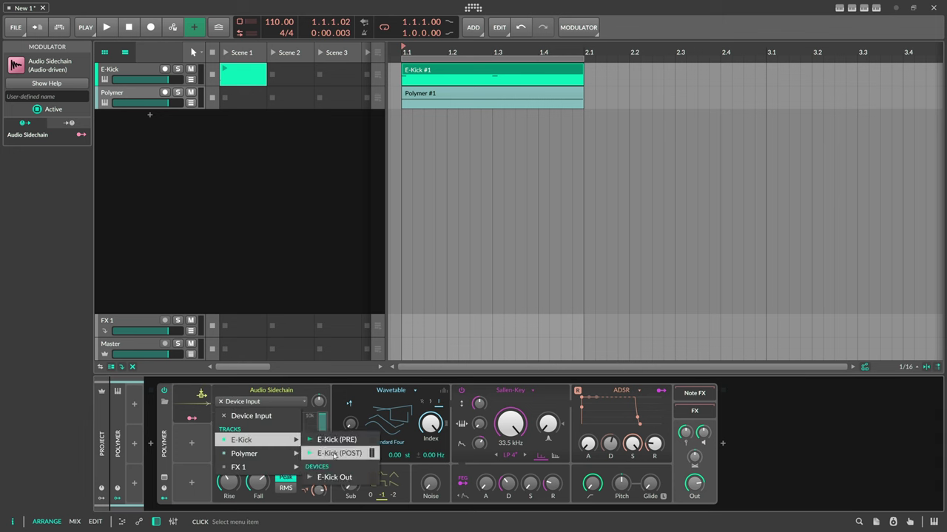
left_click(338, 454)
Lower the sidechain's low-cut and high-cut frequencies to isolate the kick's low end, and shorten its Rise and Fall times
left_click_drag(242, 447, 232, 447)
left_click_drag(299, 448, 253, 447)
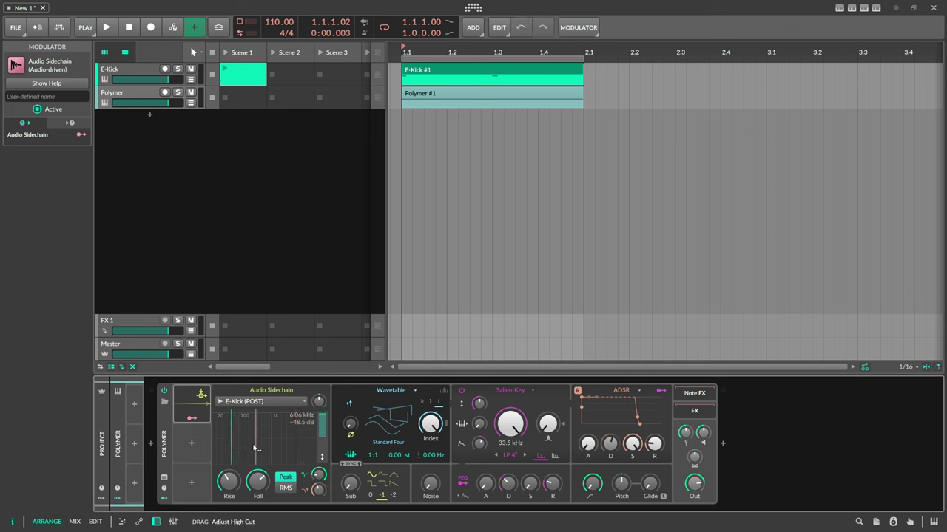
left_click_drag(228, 481, 229, 521)
left_click_drag(258, 481, 257, 500)
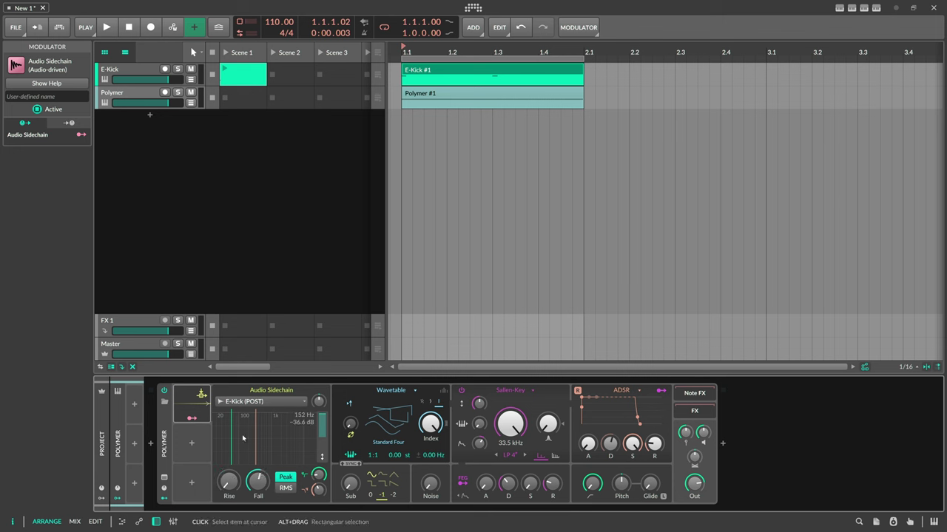
Map the Audio Sidechain to Polymer's Output with an amount of about -1.00 and audition the ducking
key("space")
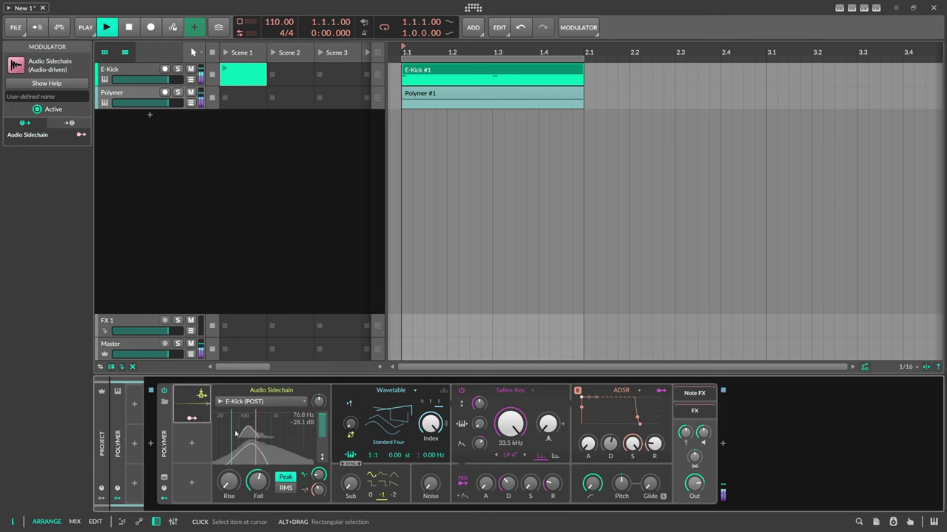
left_click(190, 419)
left_click_drag(694, 482, 694, 518)
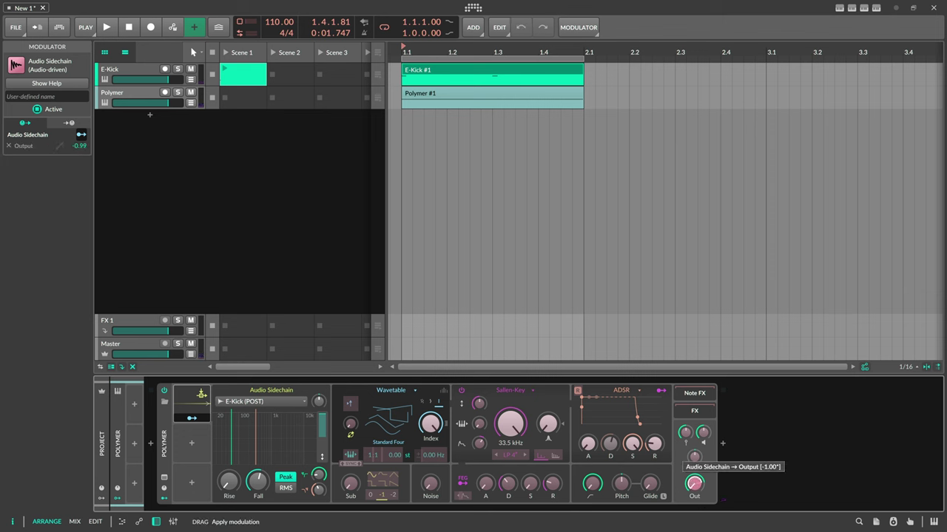
left_click(191, 418)
key("space")
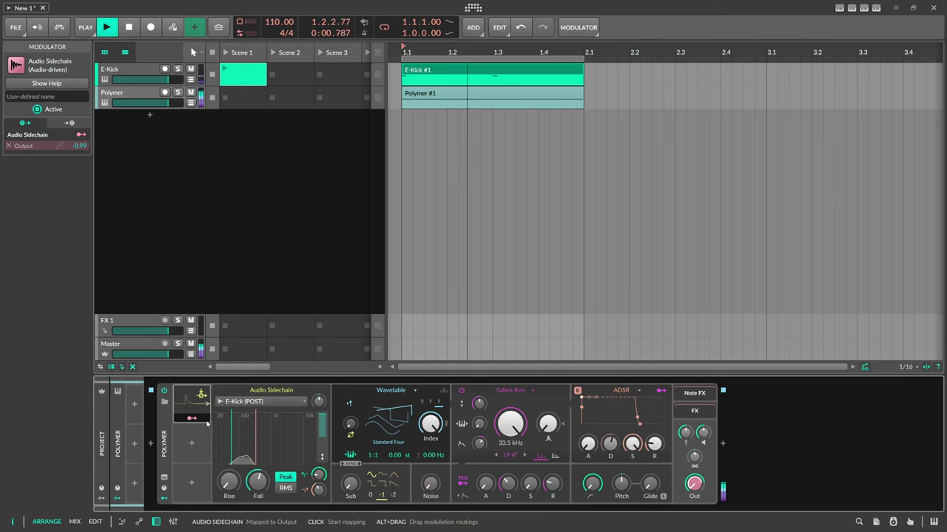
key("space")
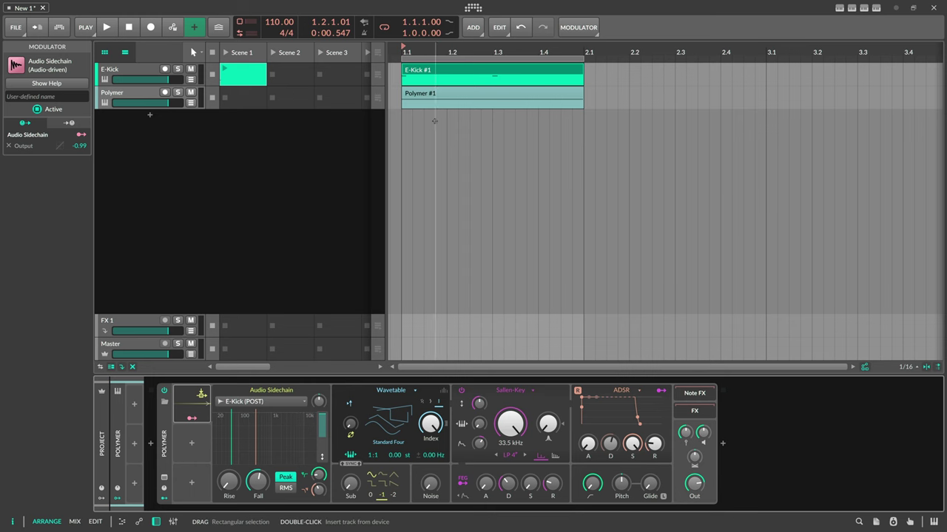
Bounce the Polymer clip to a new audio track with the Post-Fader source and 32-bit floating-point depth
left_click(455, 95)
left_click_drag(458, 53, 479, 67)
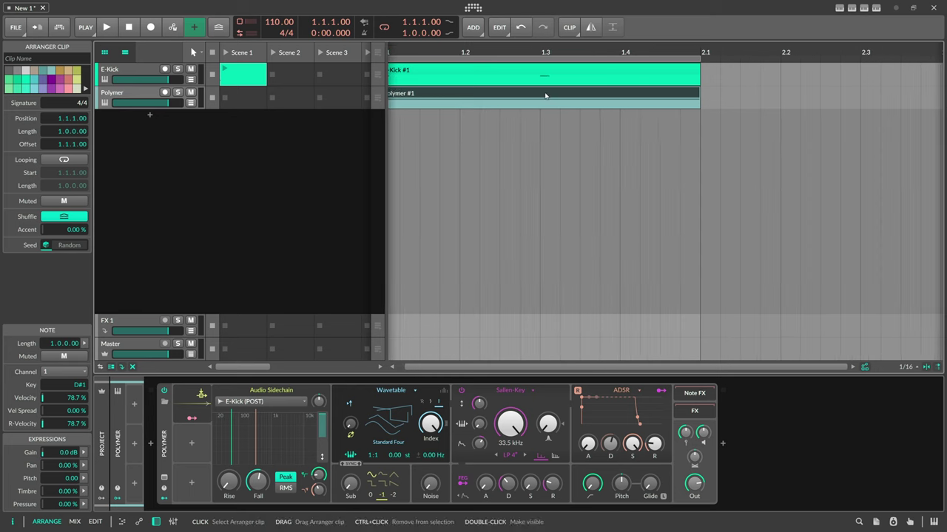
right_click(544, 94)
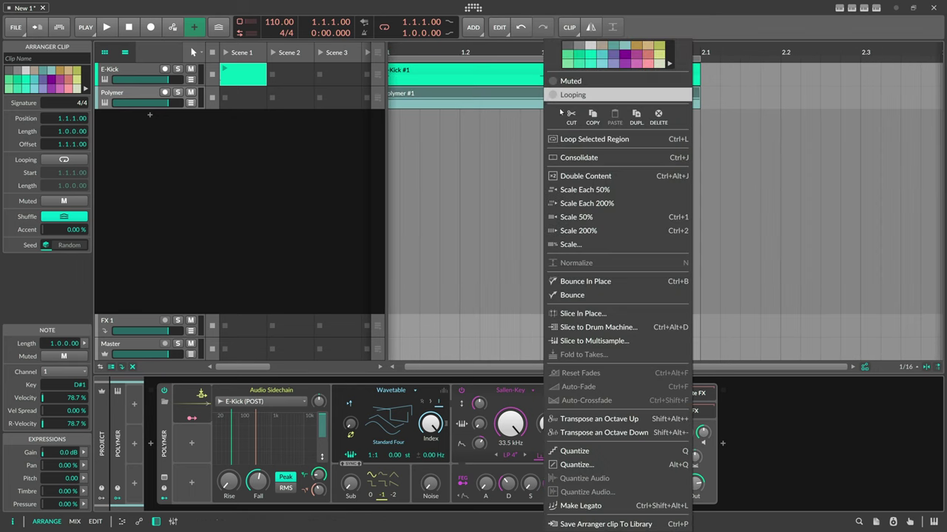
left_click(574, 295)
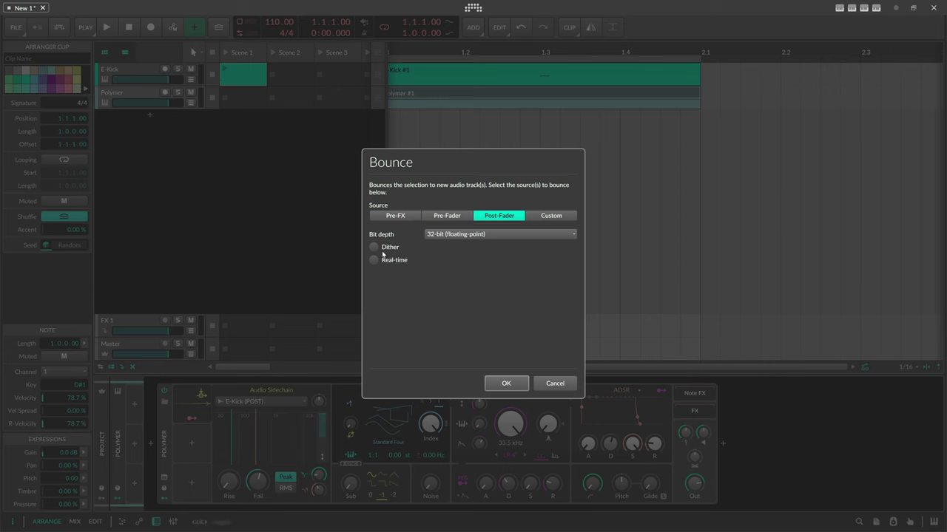
left_click(518, 383)
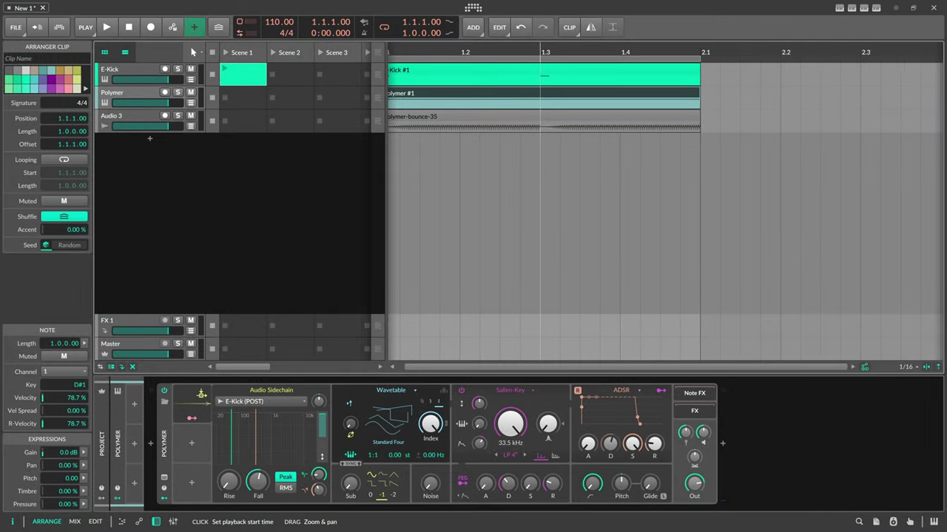
Enlarge the bounced Audio 3 track and mark the range 1.3.1.00 to 1.3.1.03 to examine the ducking delay after the kick
left_click_drag(540, 52, 540, 82)
left_click_drag(164, 140, 163, 327)
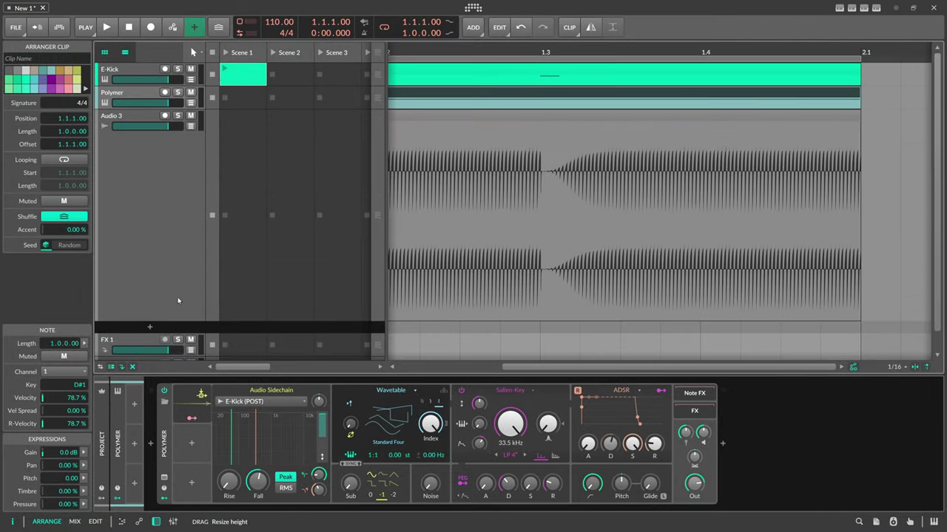
left_click_drag(540, 52, 524, 68)
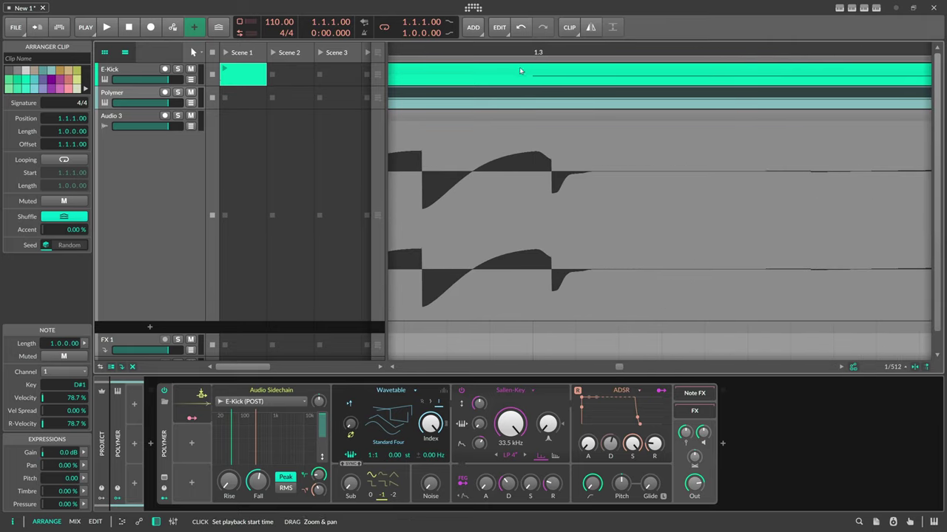
left_click(533, 75)
left_click(540, 172)
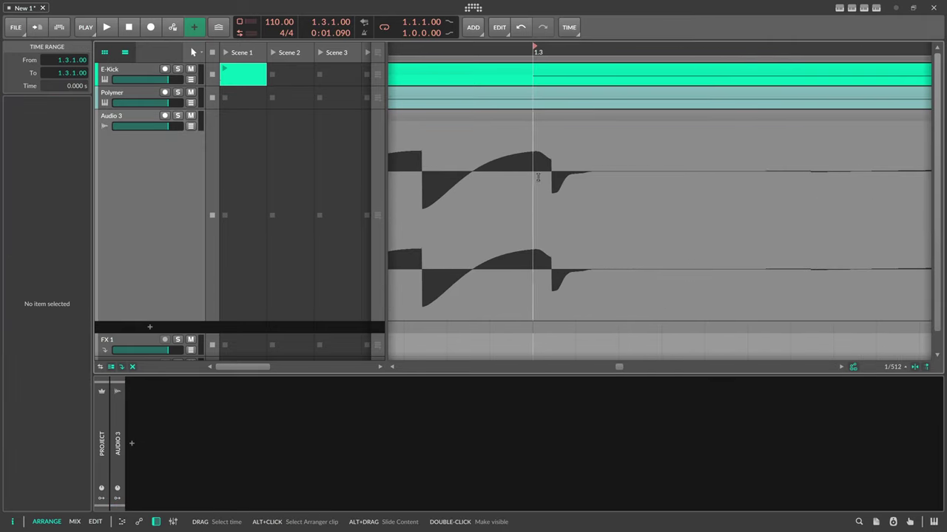
left_click_drag(537, 196, 586, 200)
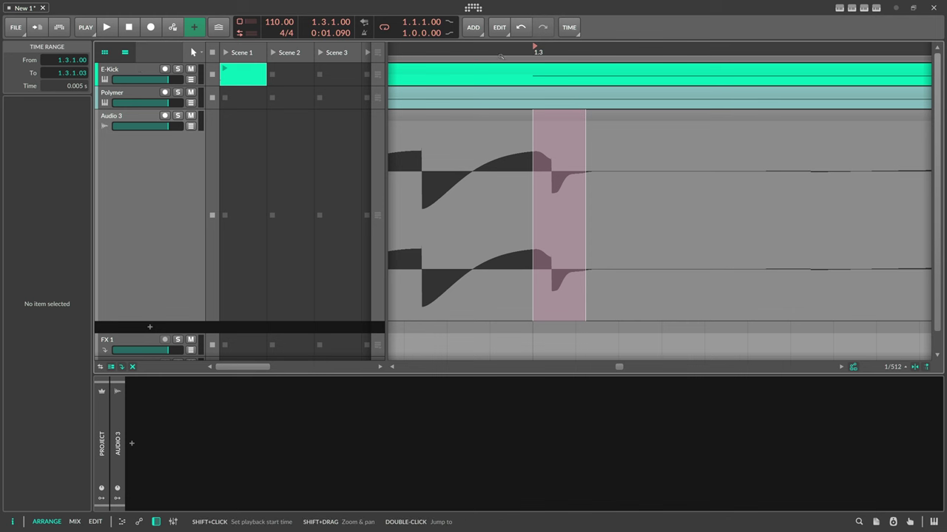
Shrink the Audio 3 track back to compact height and show the Polymer track's devices
left_click(155, 314)
left_click_drag(155, 313, 156, 132)
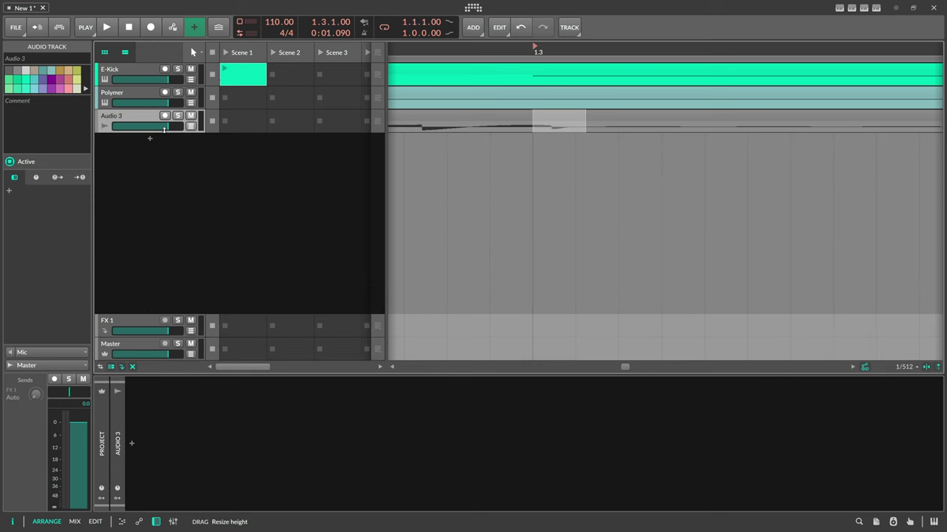
left_click(138, 92)
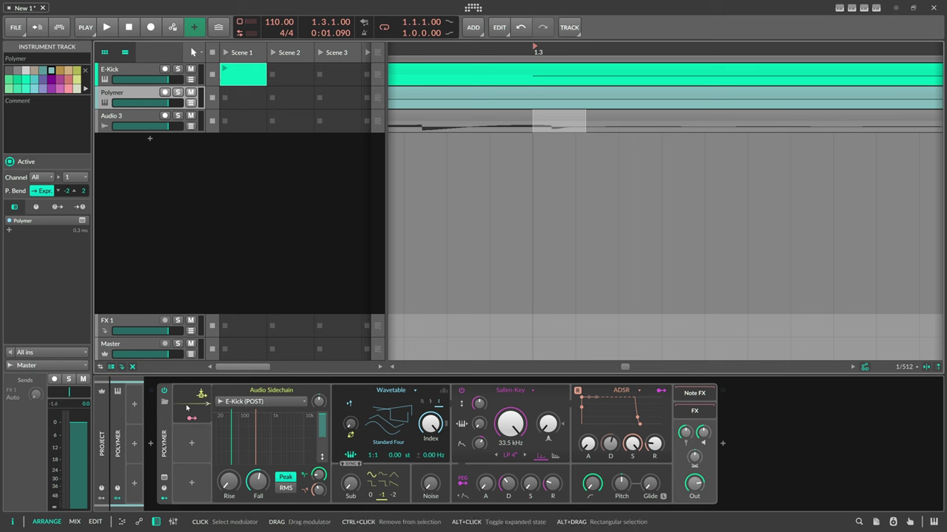
left_click(194, 405)
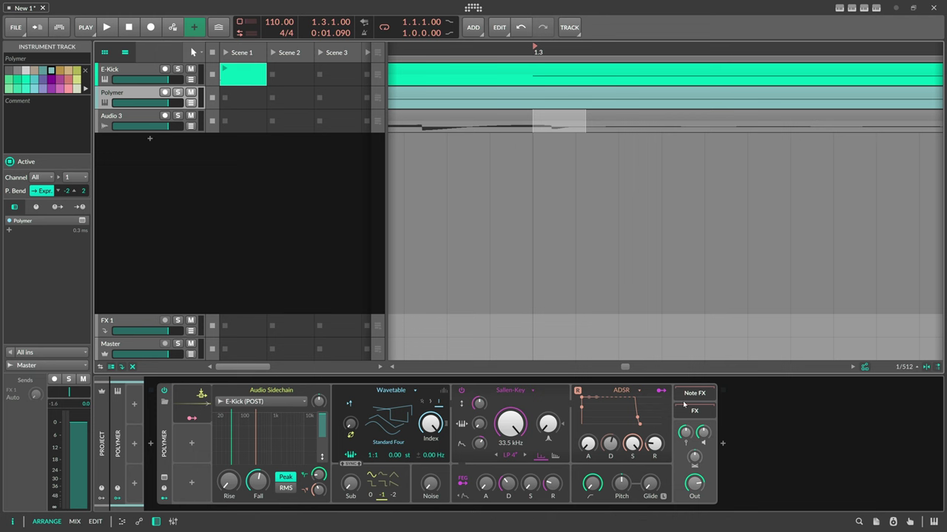
Insert a Time Shift device after Polymer and set its shift to -5 ms
left_click(722, 444)
type("time")
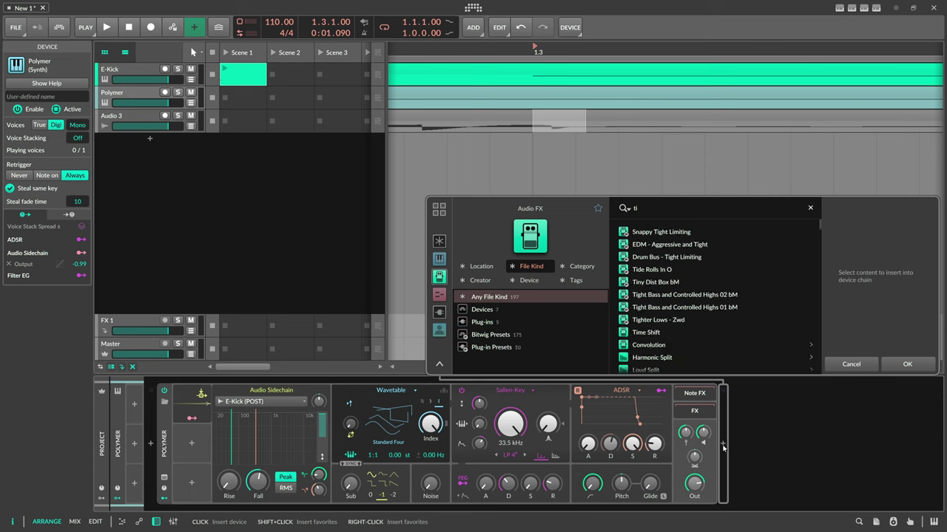
double_click(646, 232)
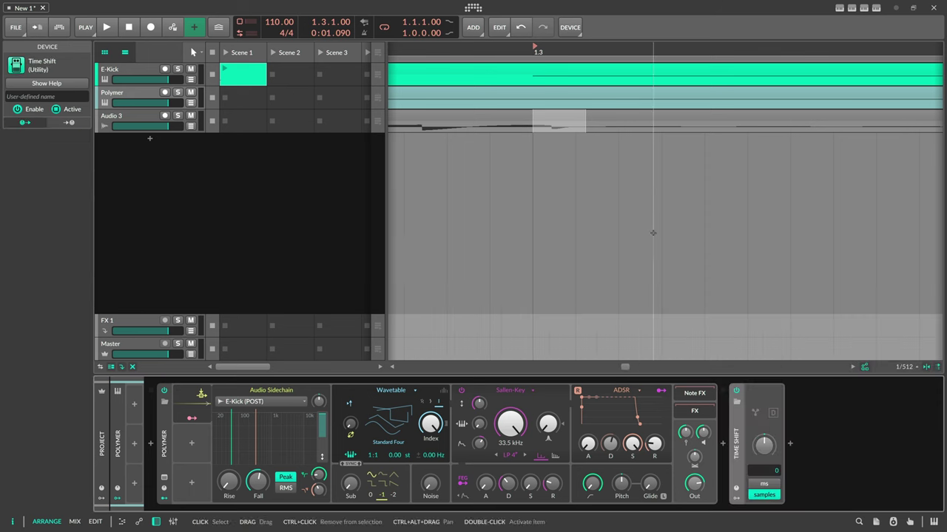
left_click(764, 483)
type("-5")
key("Return")
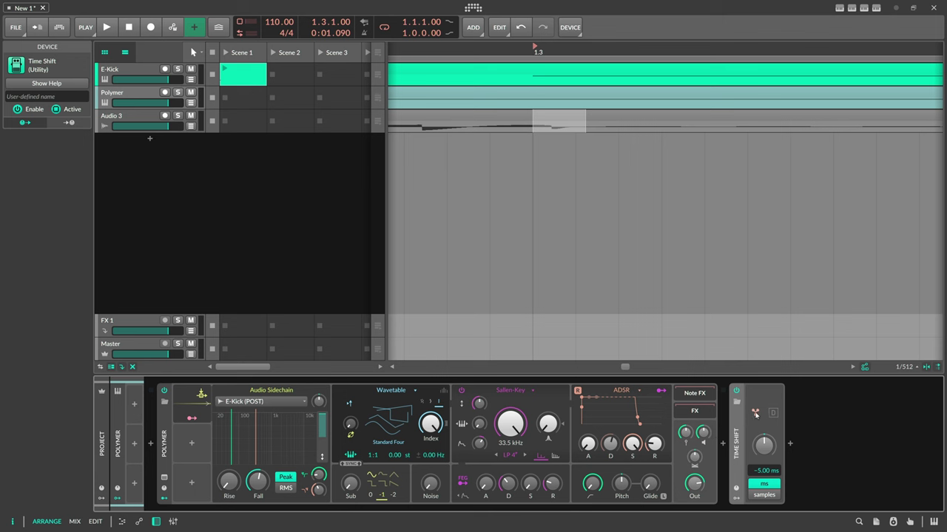
mouse_move(755, 416)
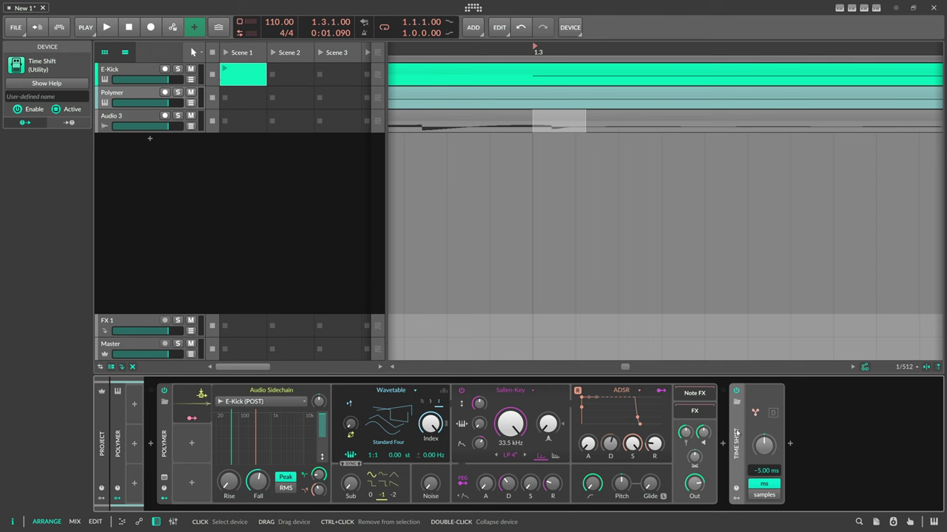
Bounce the time-shifted Polymer clip to another new audio track
left_click(140, 71)
left_click(137, 93)
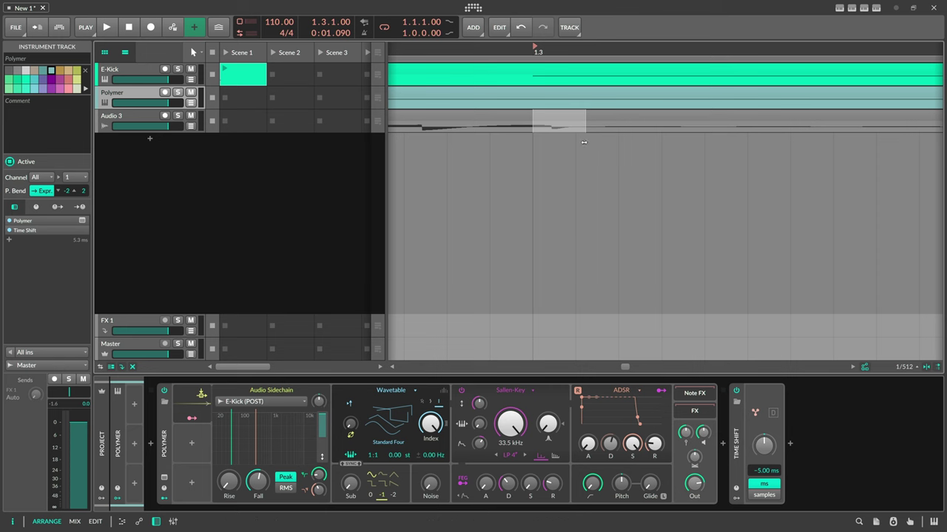
scroll(524, 51, "down", 3)
left_click(537, 96)
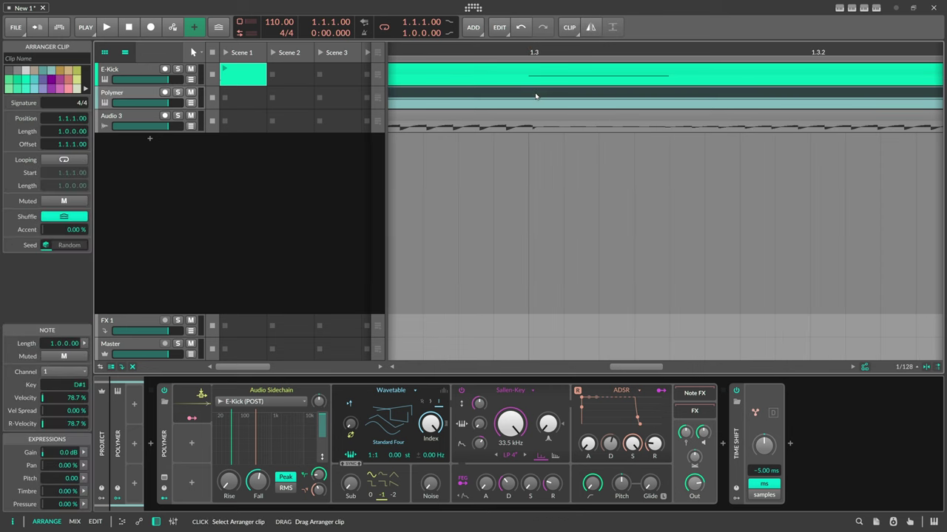
right_click(536, 96)
left_click(564, 295)
left_click(506, 385)
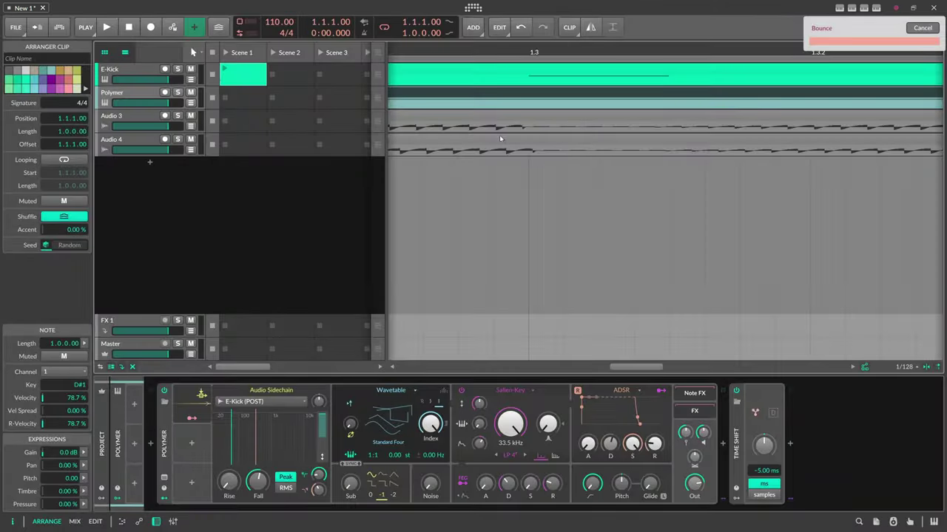
Enlarge the newly bounced Audio 3 track to examine its waveform around beat 1.3
left_click(134, 94)
left_click_drag(135, 109, 130, 310)
left_click(131, 223)
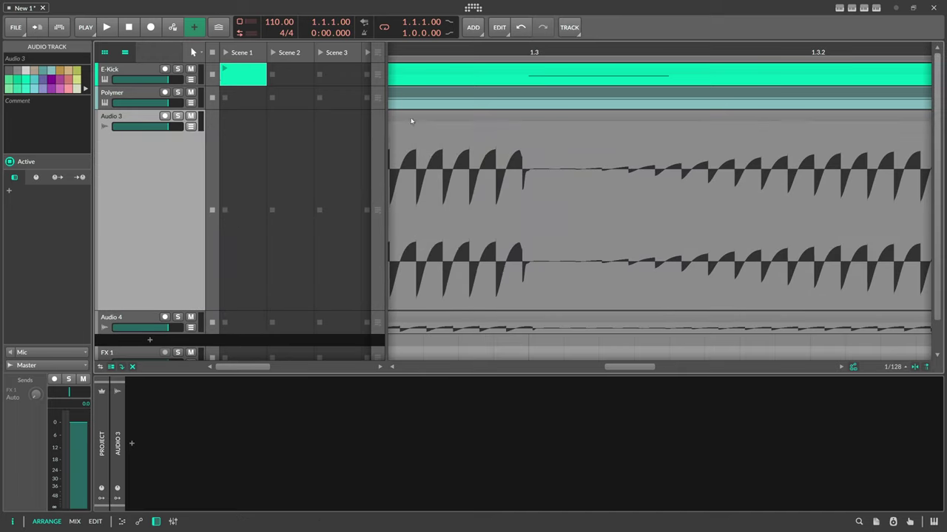
Enlarge the Audio 4 track and set the playback start to 1.3.1.00 to compare both bounced waveforms there
left_click_drag(528, 52, 539, 72)
left_click_drag(162, 334, 149, 490)
scroll(545, 312, "down", 1)
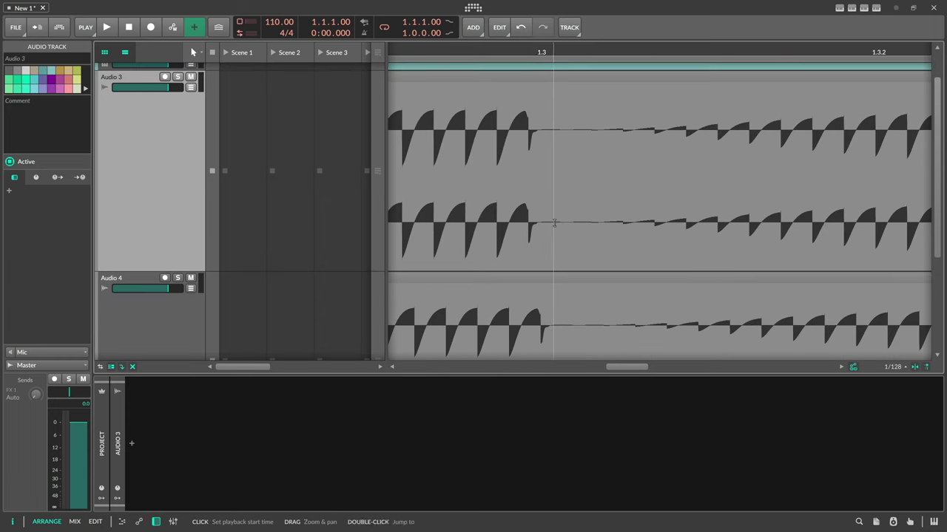
left_click(545, 312)
left_click_drag(545, 312, 551, 312)
left_click(539, 179)
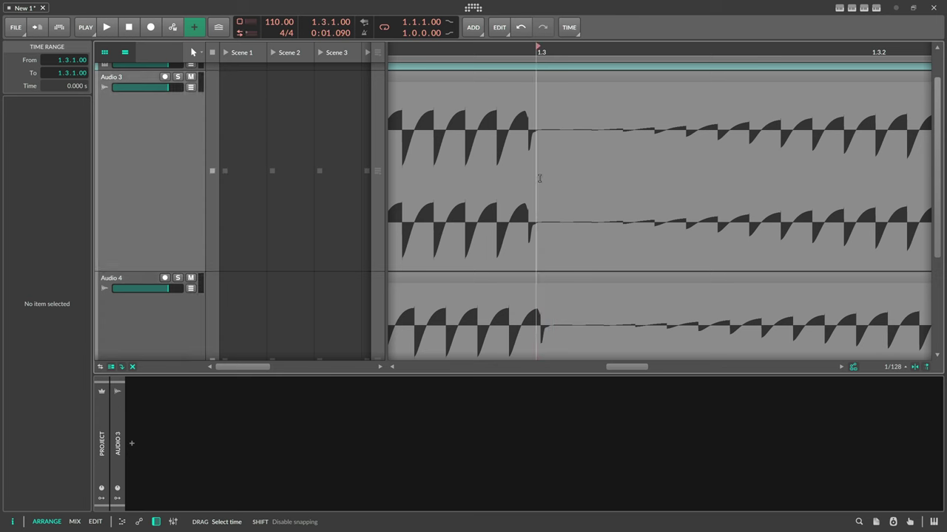
Mark the ducked section on Audio 3 from 1.3.1.00 to 1.3.1.25 and show the Polymer track's devices
scroll(540, 104, "up", 1)
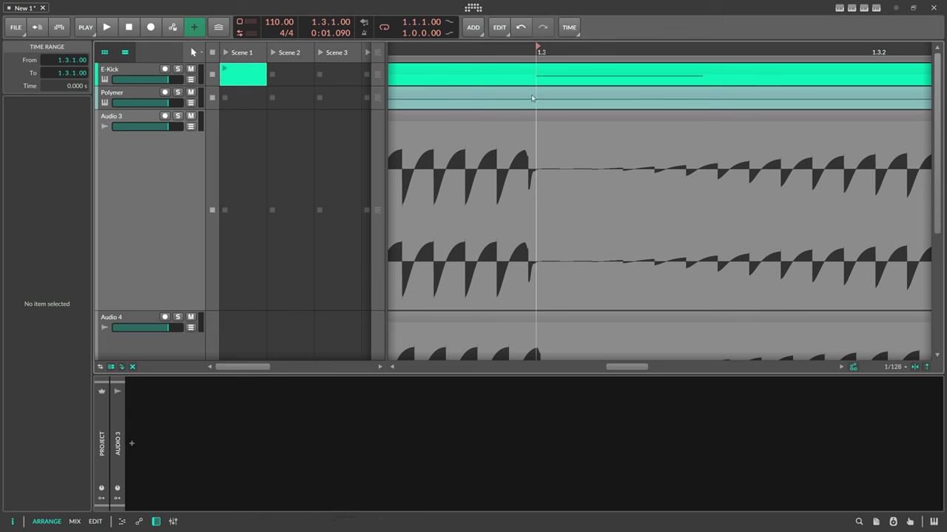
left_click_drag(534, 172, 613, 183)
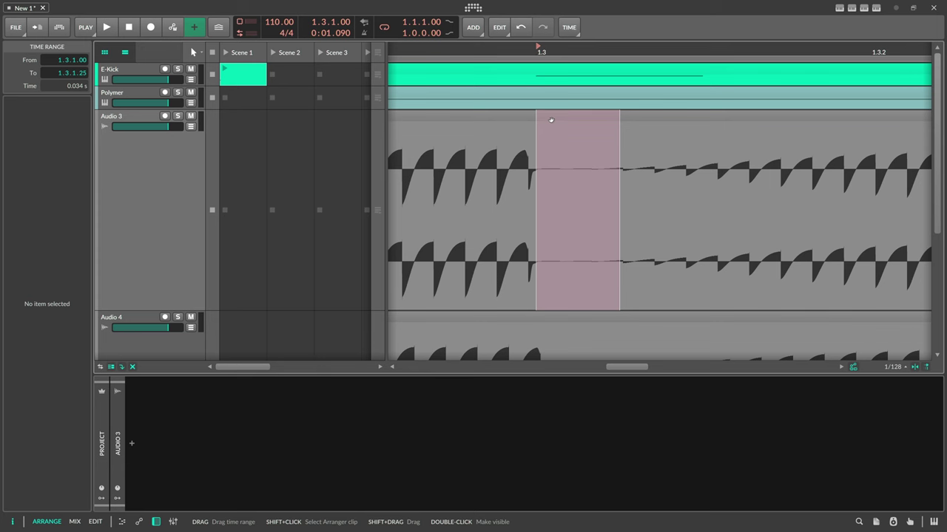
left_click(129, 162)
left_click(120, 99)
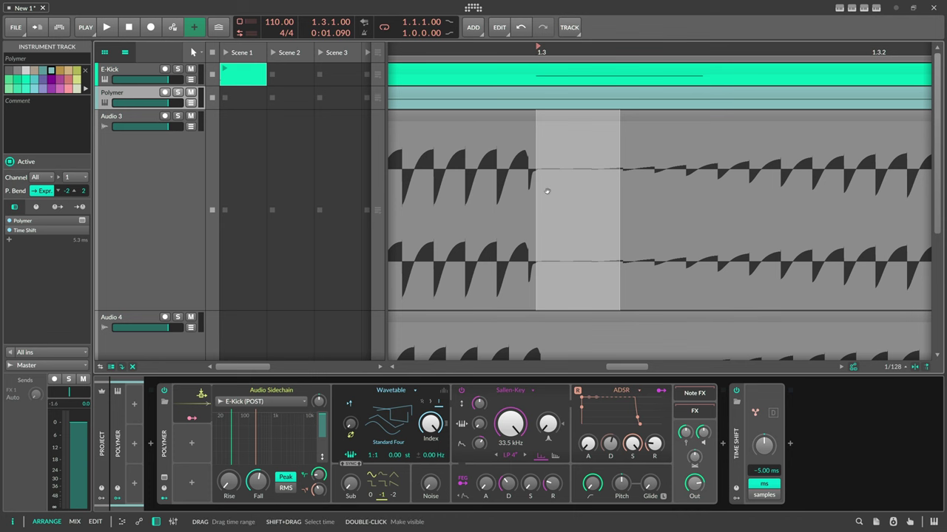
Examine the clip openings by marking 1.1.1.00 to 1.1.1.05 on Audio 4 and 1.1.1.00 to 1.1.1.06 on Audio 3
left_click_drag(547, 50, 532, 15)
left_click_drag(402, 49, 405, 177)
scroll(405, 207, "down", 3)
left_click_drag(405, 58, 532, 226)
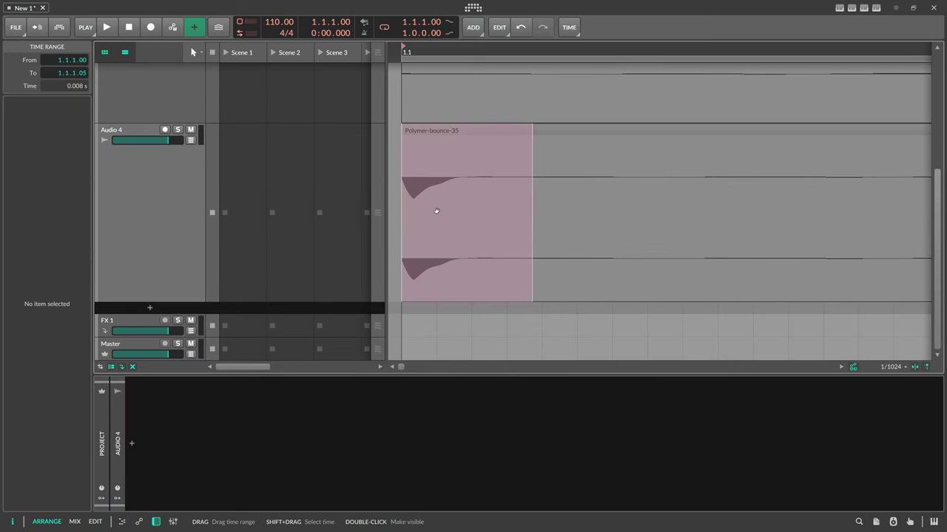
scroll(420, 204, "up", 5)
left_click_drag(406, 208, 542, 209)
left_click_drag(454, 57, 458, 9)
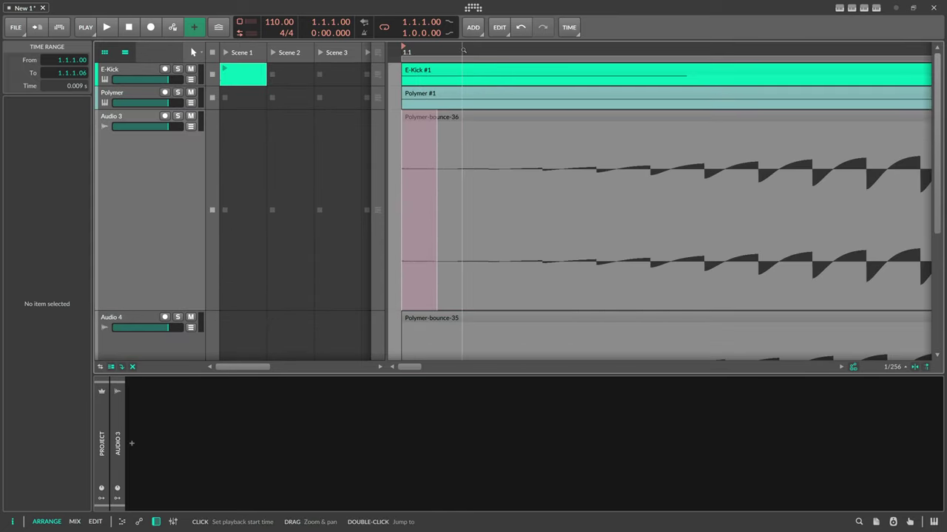
scroll(463, 49, "down", 8)
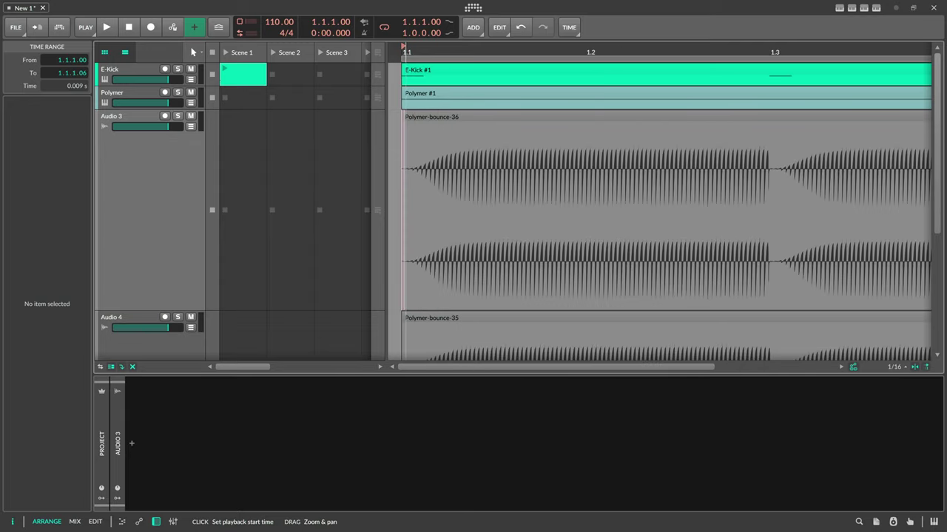
scroll(562, 49, "up", 10)
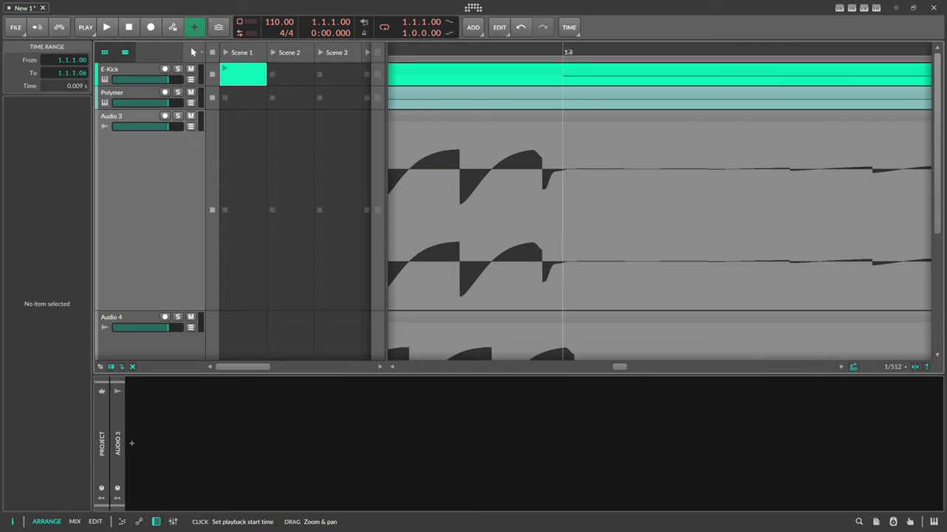
Shrink the Audio 3 and Audio 4 tracks to compact height and show the Polymer track's devices
left_click(153, 289)
left_click_drag(164, 310, 164, 144)
left_click(172, 227)
left_click_drag(167, 319, 148, 180)
left_click(138, 95)
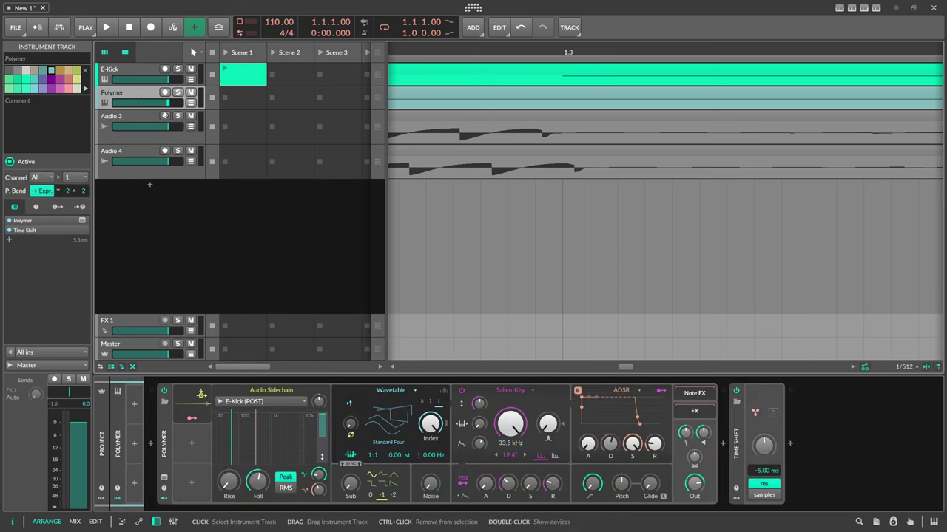
Move the Time Shift device ahead of Polymer and bounce the Polymer clip post-fader to a new audio track
left_click(749, 465)
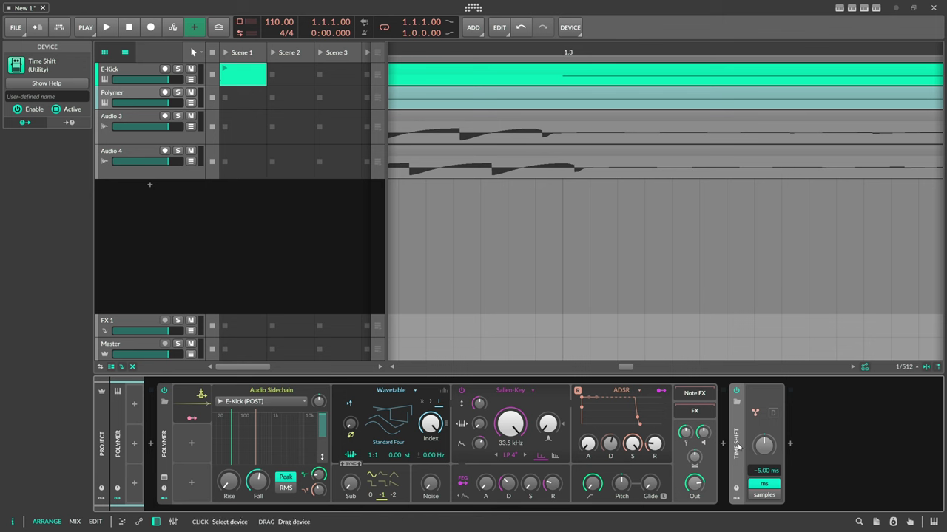
left_click_drag(736, 446, 152, 453)
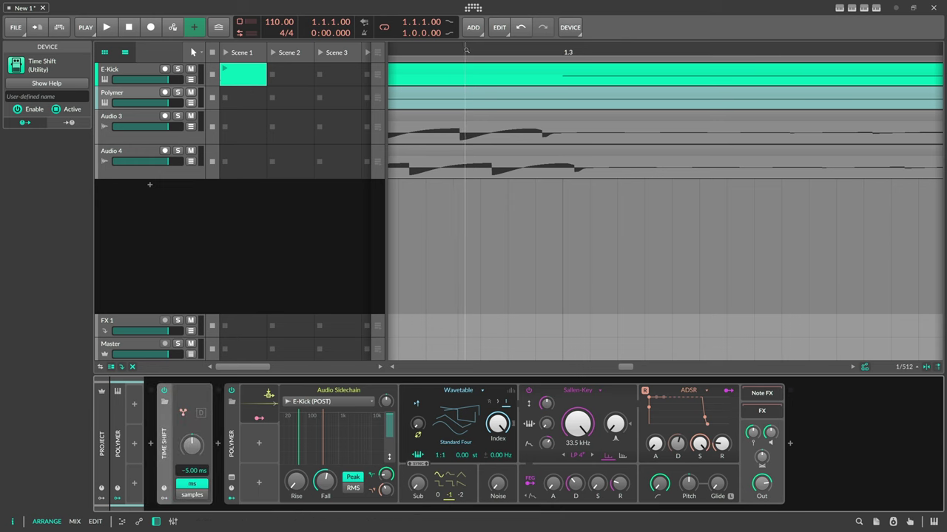
scroll(466, 51, "down", 5)
right_click(477, 93)
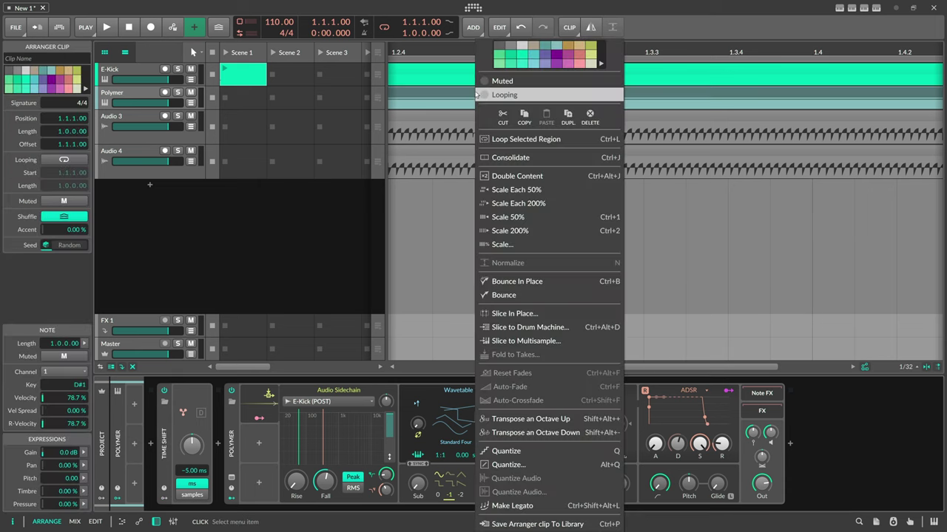
left_click(513, 296)
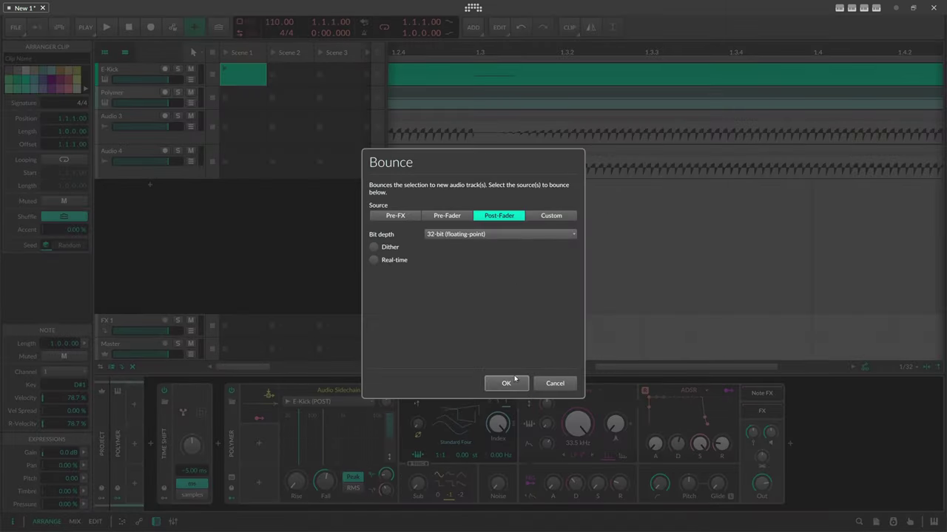
left_click(506, 383)
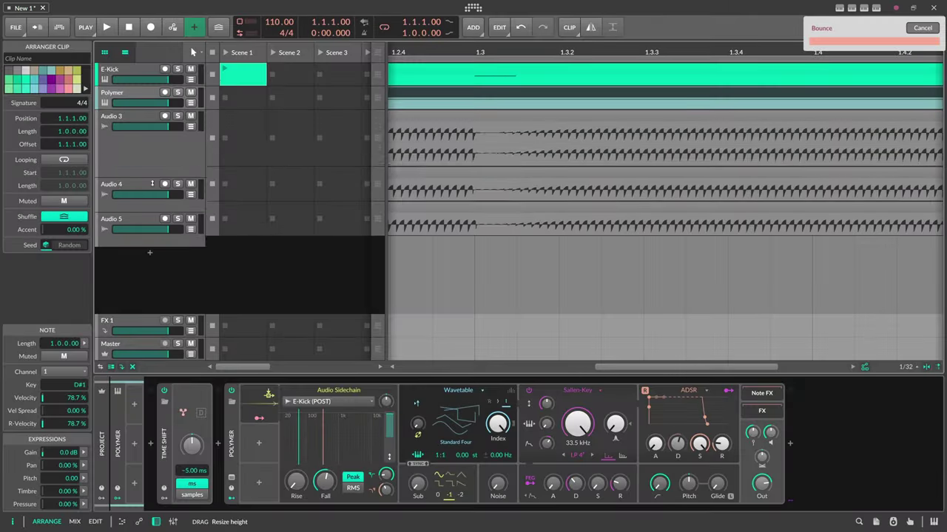
Enlarge the new Audio 3 track, mark 1.3.1.00 to 1.3.1.03, and compare its waveform with Audio 4 and Audio 5
left_click_drag(148, 165, 148, 333)
left_click_drag(475, 52, 482, 244)
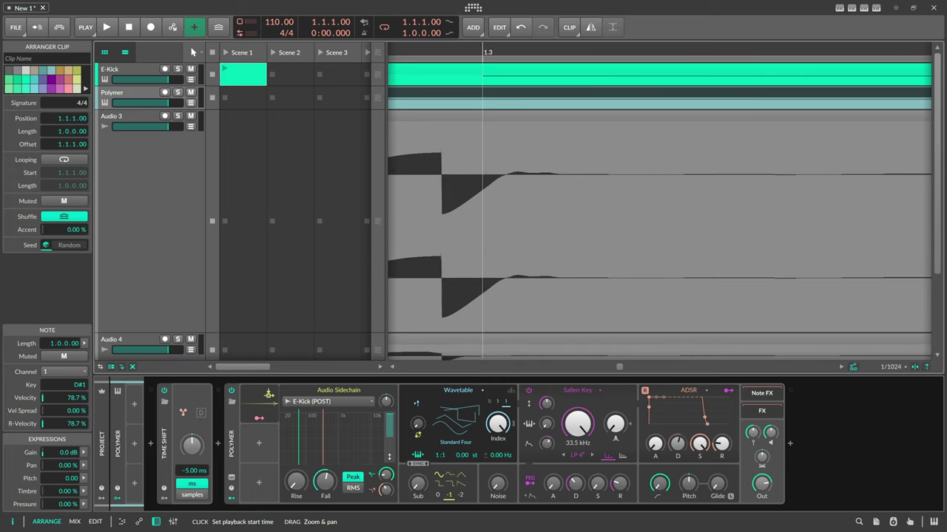
left_click_drag(481, 204, 522, 204)
scroll(510, 204, "down", 3)
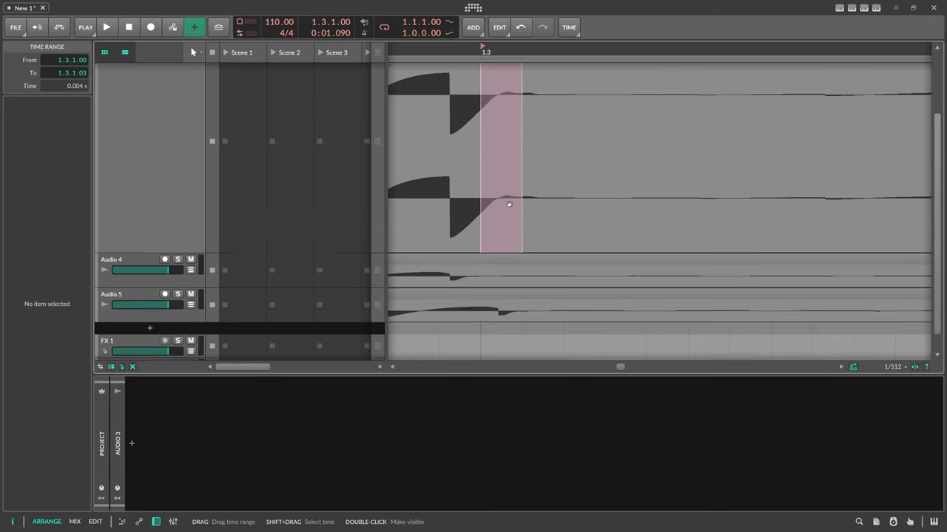
scroll(511, 204, "down", 1)
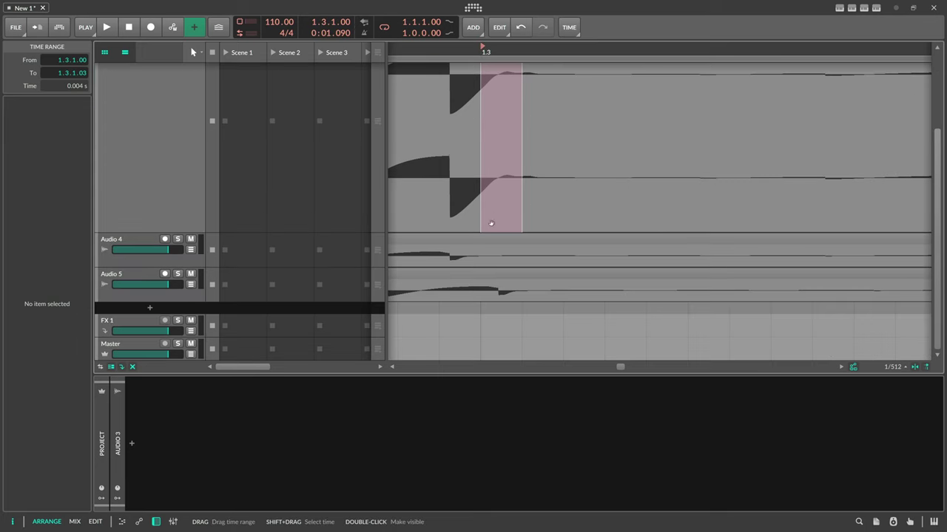
left_click(497, 280)
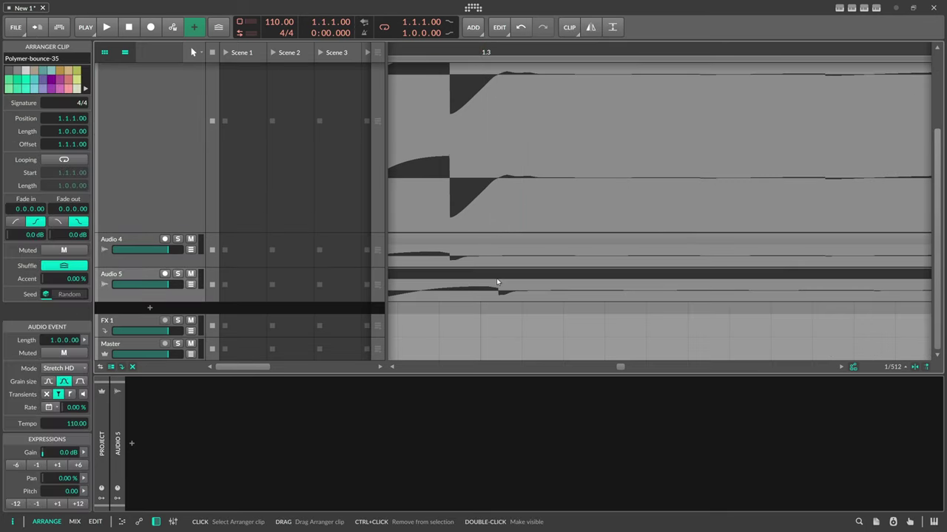
scroll(497, 283, "up", 5)
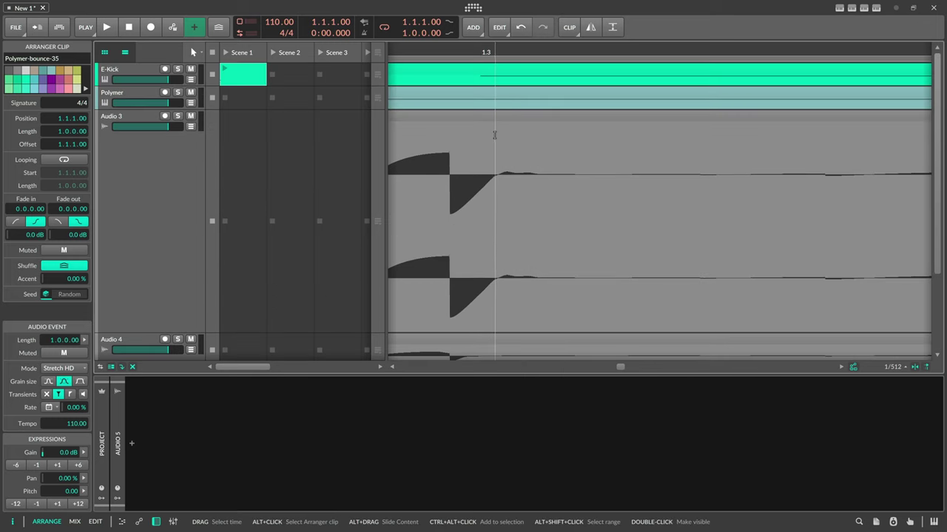
Move the Time Shift device back to the end of the Polymer track's chain, after the synth
left_click(126, 109)
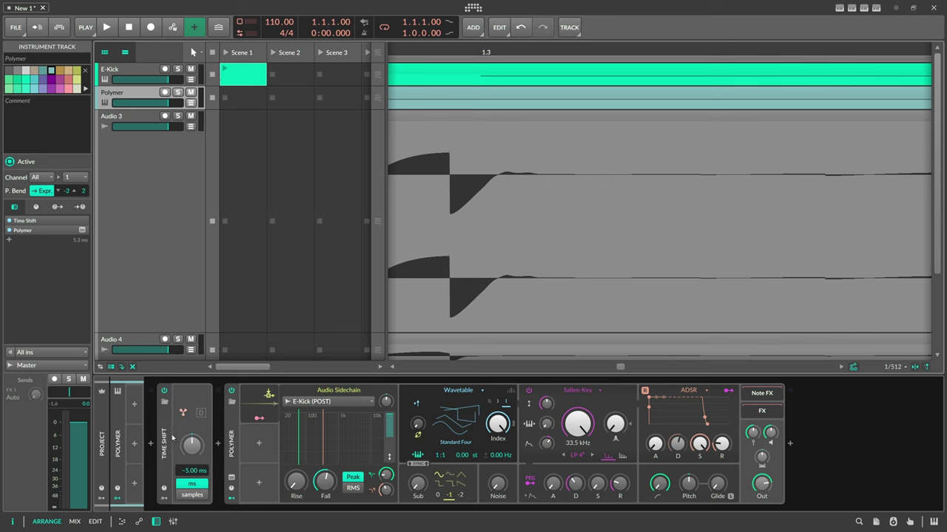
left_click(205, 453)
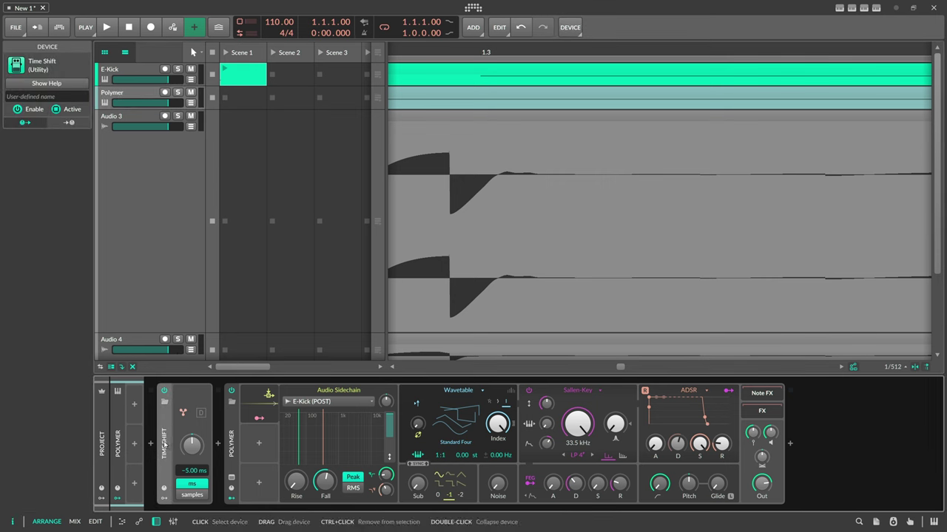
left_click_drag(164, 444, 790, 444)
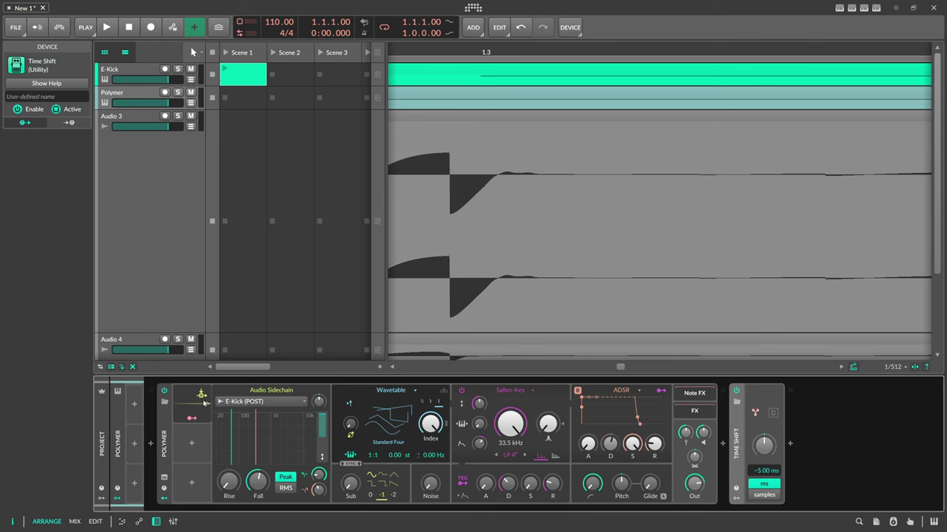
Insert the Newfangled Elevate plug-in between Polymer and Time Shift, close its window, and show the track's latency
left_click(724, 445)
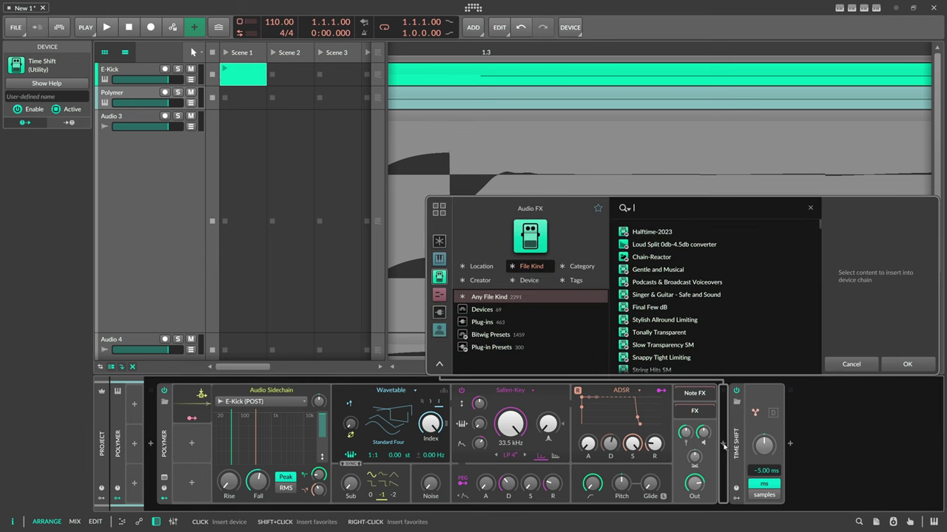
type("new")
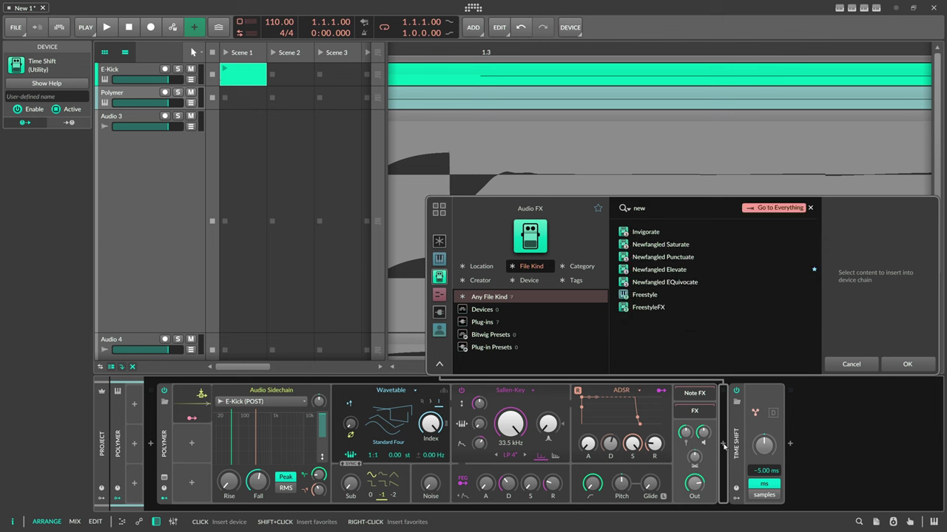
double_click(657, 275)
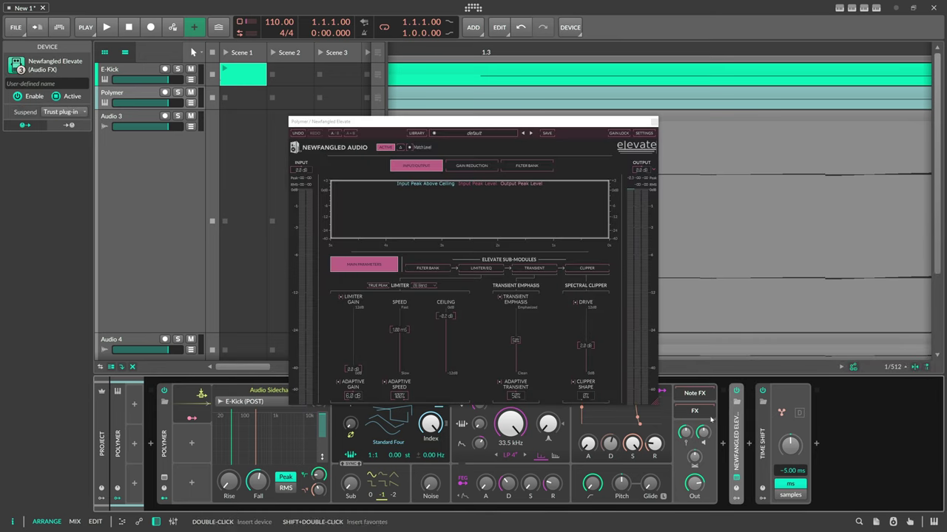
left_click(652, 120)
left_click(128, 419)
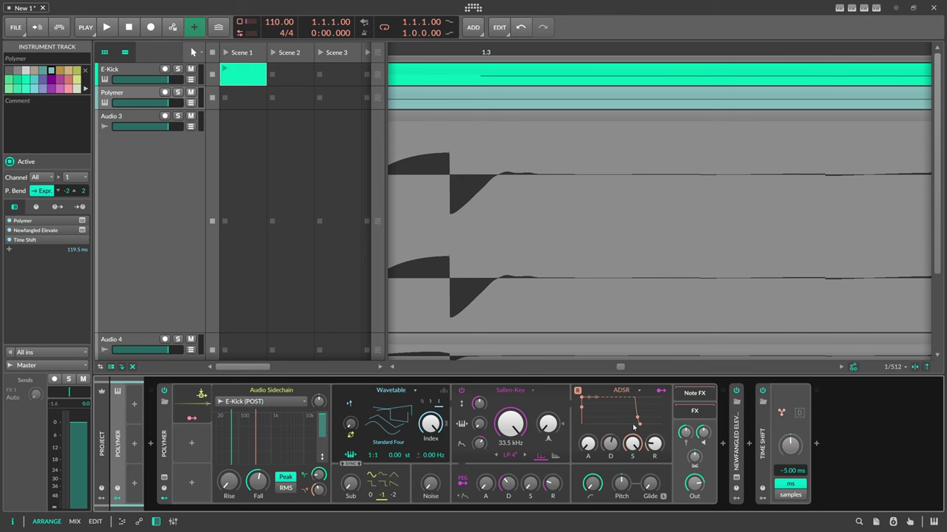
Duplicate the Newfangled Elevate device twice and check the Polymer track's total latency
left_click(735, 453)
key("ctrl+d")
key("ctrl+d")
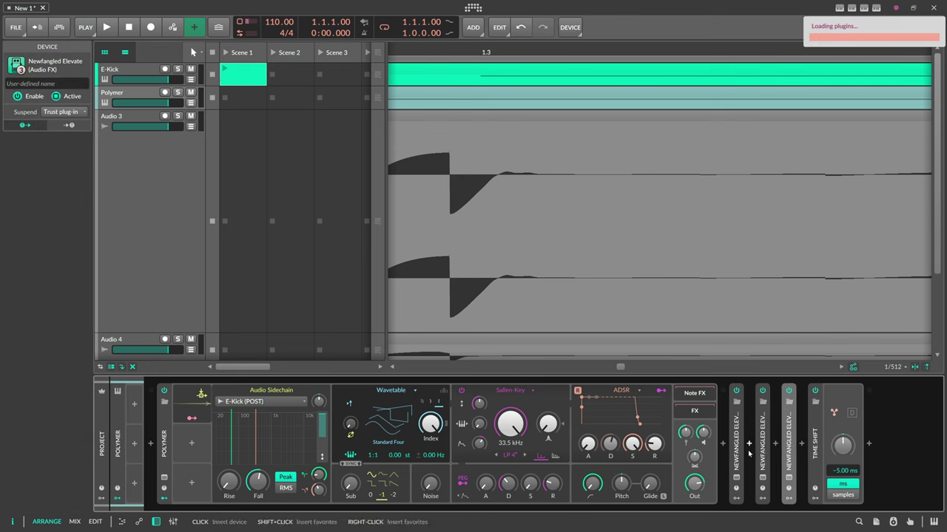
left_click(137, 419)
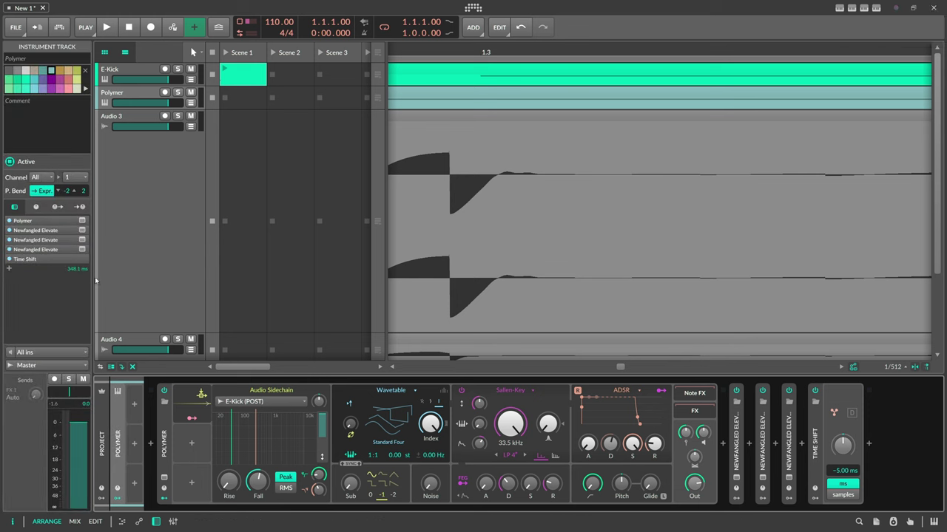
Bounce the Polymer clip through the three Elevate devices and Time Shift to a new audio track
right_click(490, 89)
left_click(529, 296)
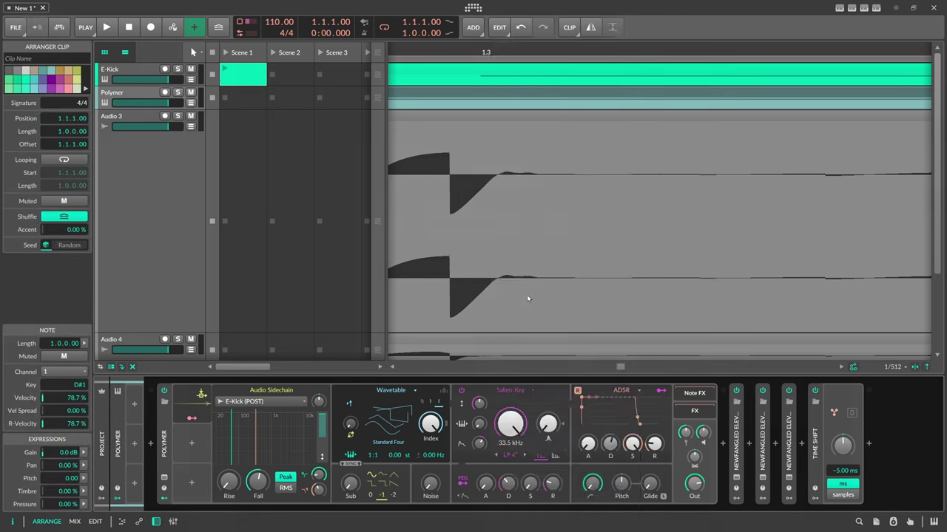
left_click(511, 386)
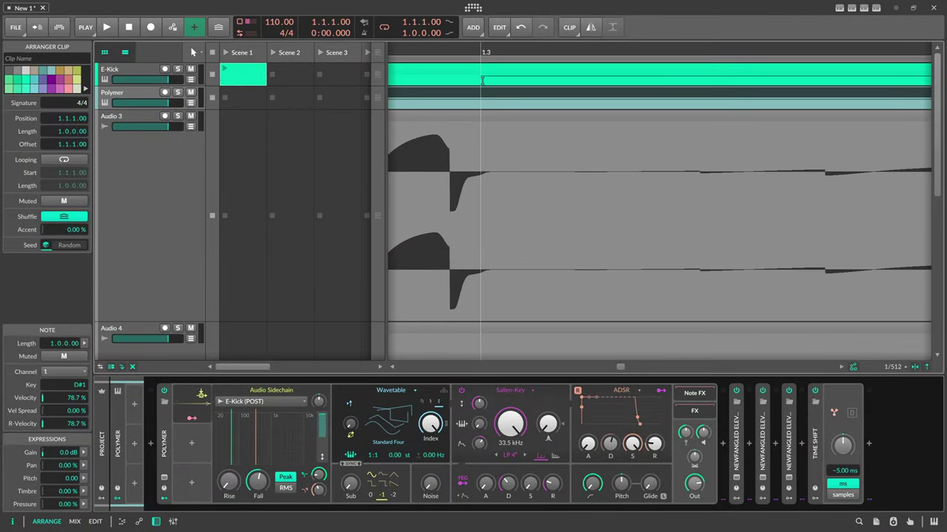
Enlarge the Audio 5 track and compare the bounced waveforms on the audio tracks around 1.3.1.00
left_click_drag(482, 49, 486, 67)
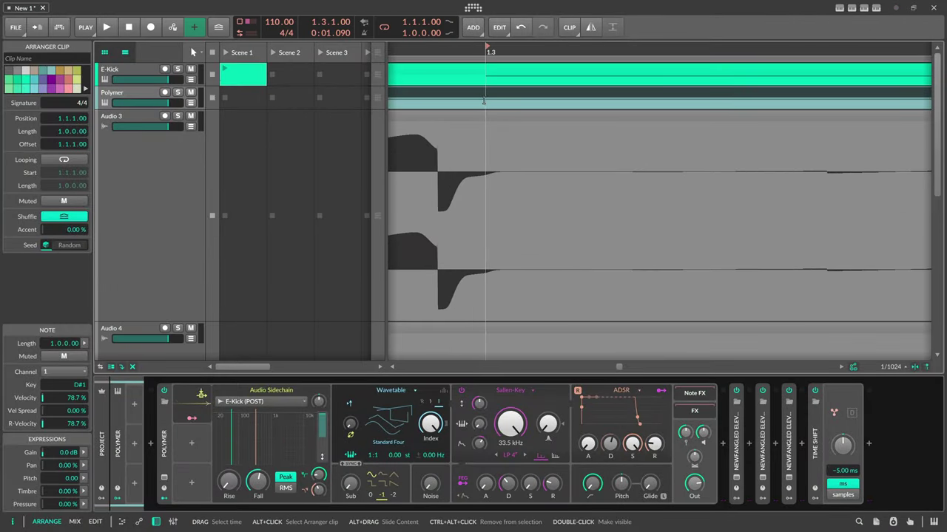
scroll(486, 118, "down", 6)
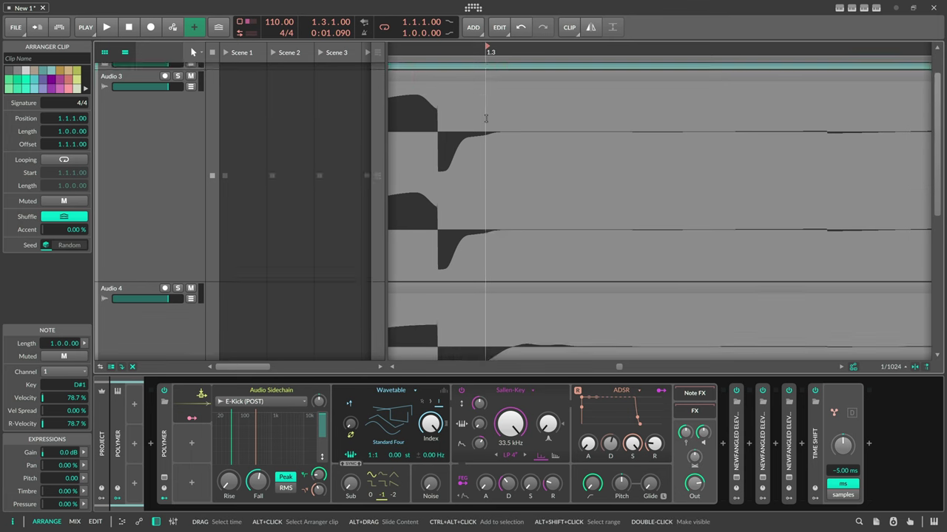
left_click_drag(165, 267, 188, 388)
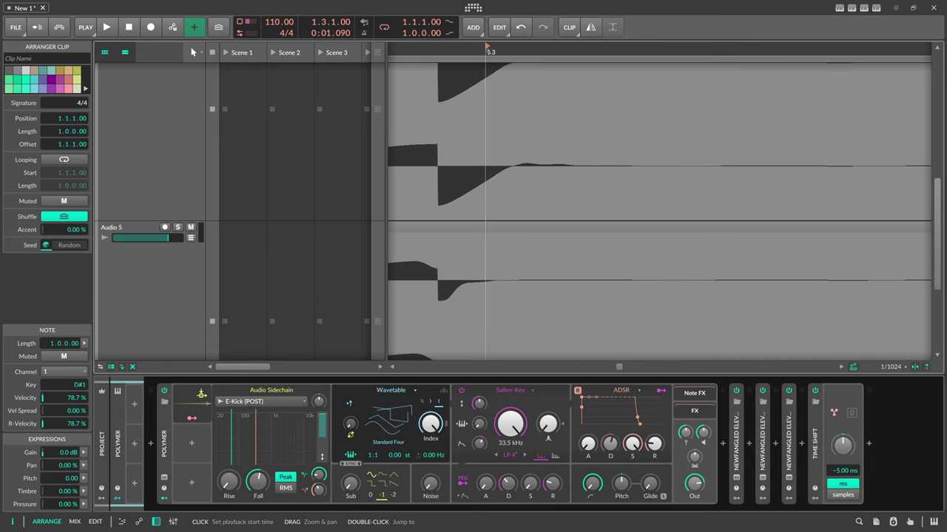
scroll(489, 82, "up", 6)
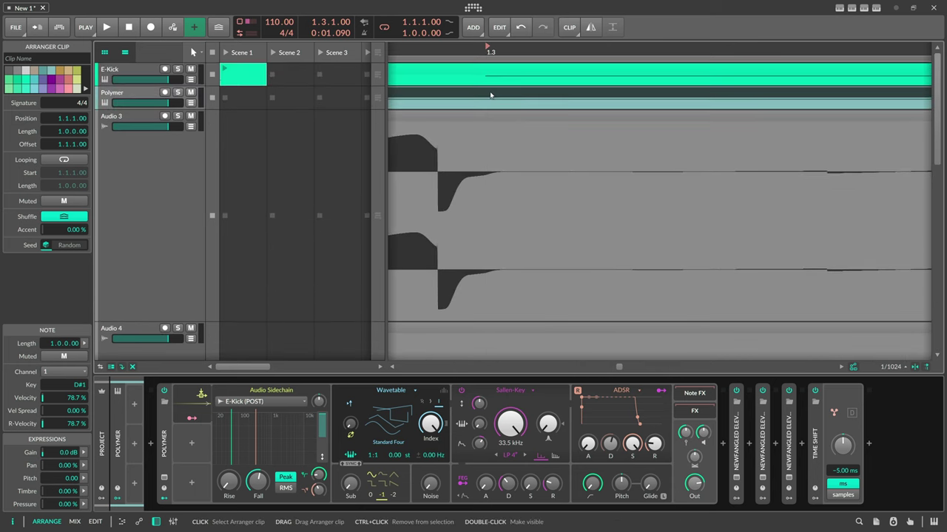
Examine the three Newfangled Elevate devices, the Polymer track's total latency and the Time Shift device at the chain's end
left_click(737, 427)
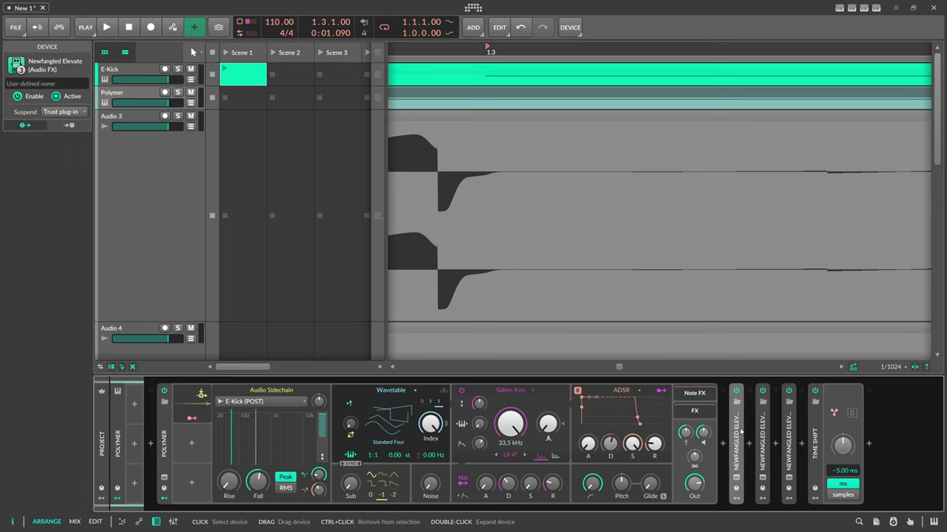
left_click(761, 433)
left_click(787, 433)
left_click(736, 435)
left_click(118, 442)
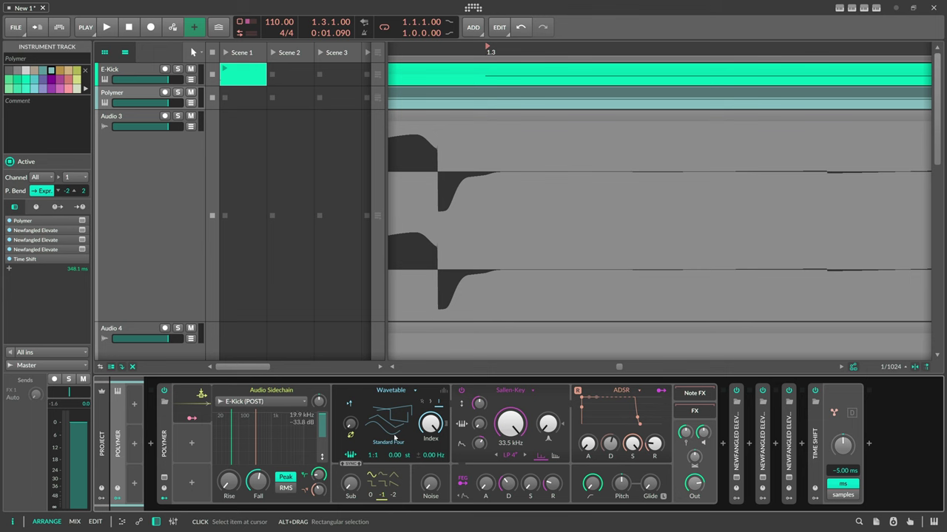
left_click(817, 436)
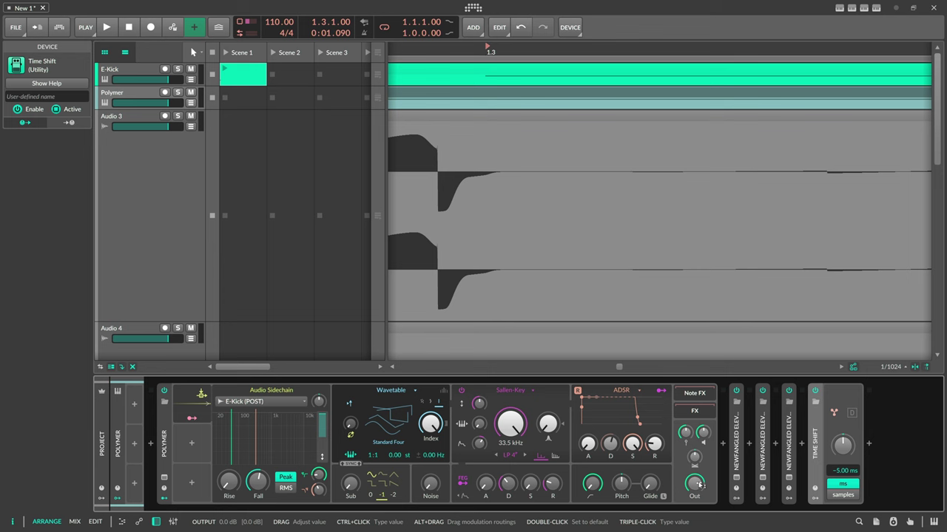
Insert a Tool device between the last Newfangled Elevate and Time Shift on the Polymer track
left_click(193, 418)
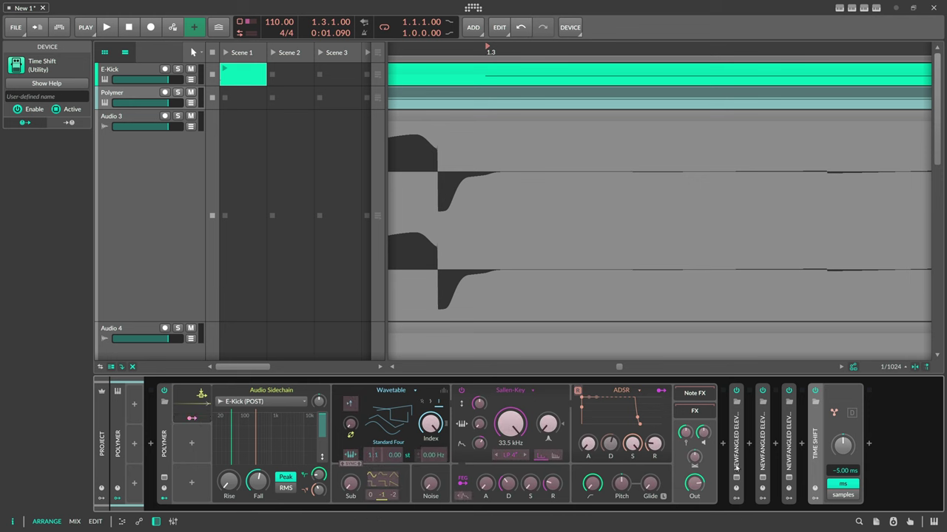
left_click(803, 447)
type("too")
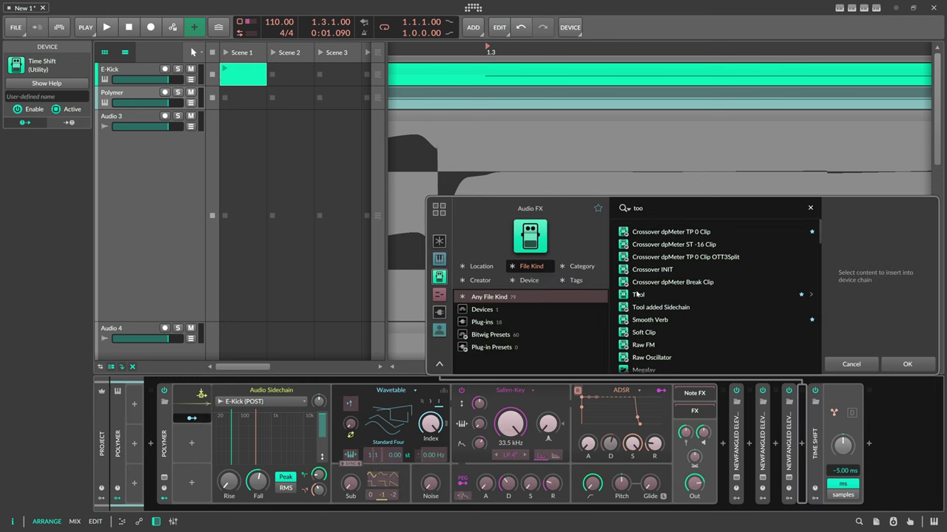
key("Return")
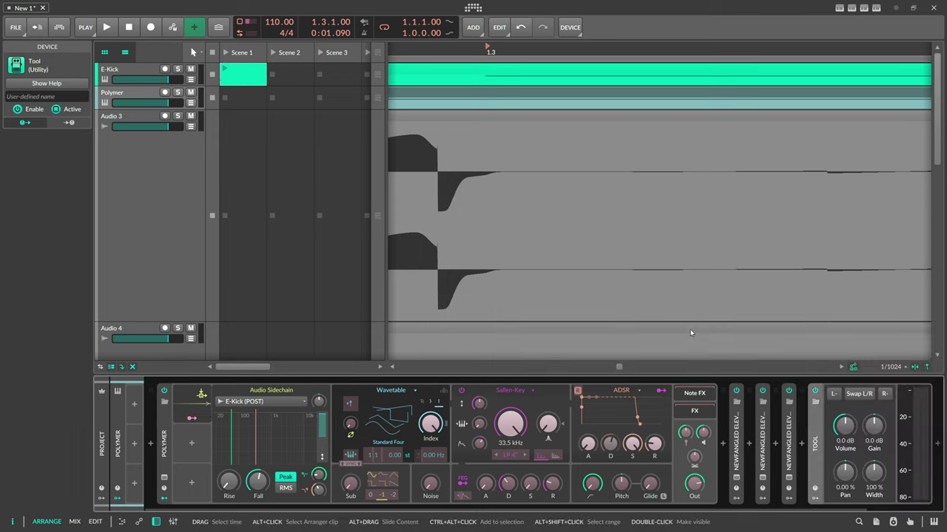
Move the Audio Sidechain modulator from Polymer to Tool and map it to Tool's Volume with an amount of -0.99
left_click_drag(685, 509, 727, 509)
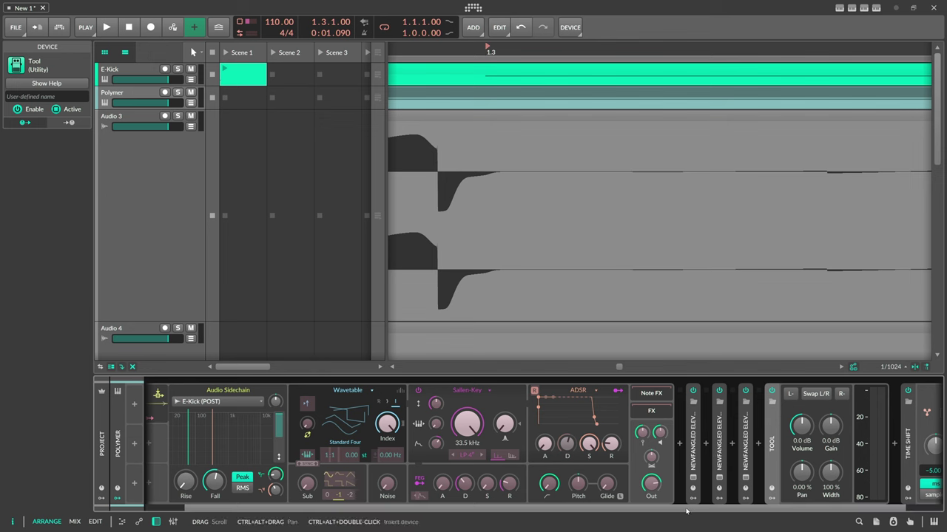
scroll(644, 510, "left", 2)
left_click_drag(194, 404, 890, 478)
left_click_drag(832, 495, 834, 498)
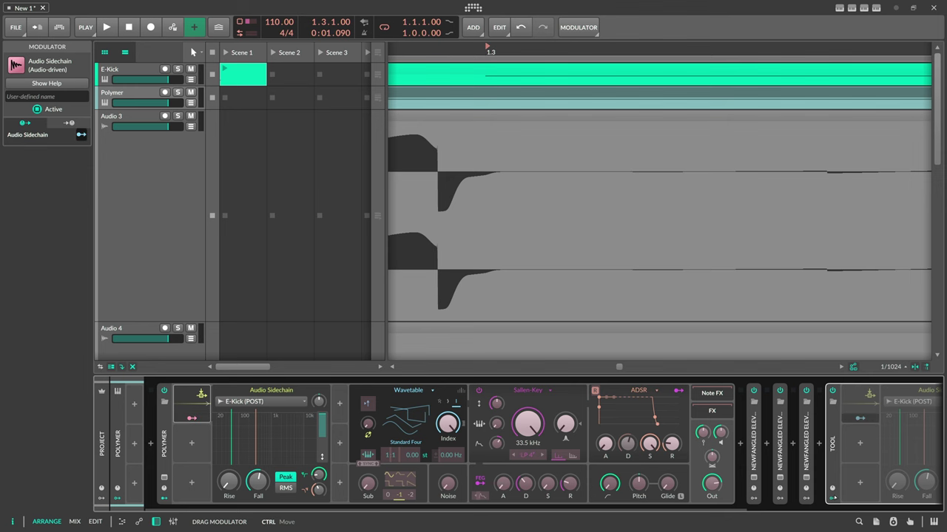
left_click(834, 497)
left_click(712, 420)
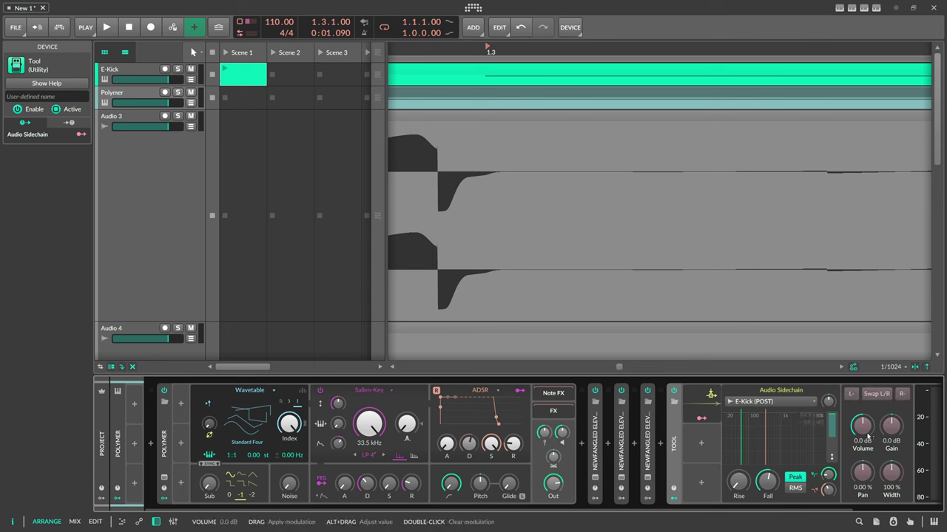
left_click_drag(867, 434, 867, 503)
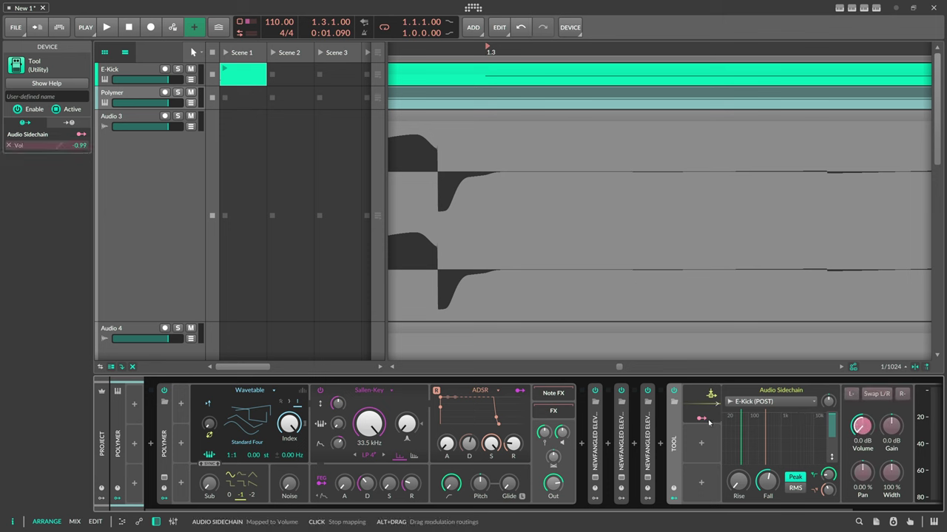
Bounce the Polymer clip to a new audio track with a Post-Fader source at 32-bit floating-point
right_click(497, 100)
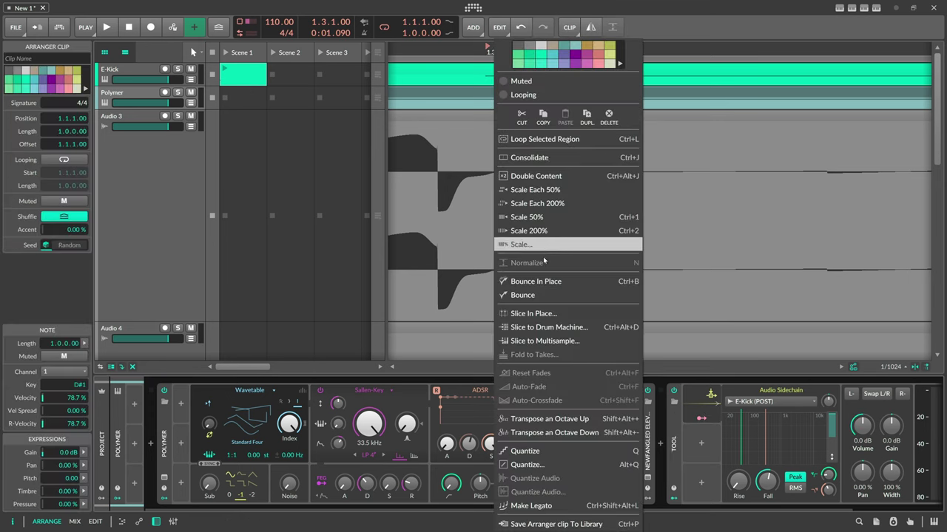
left_click(539, 295)
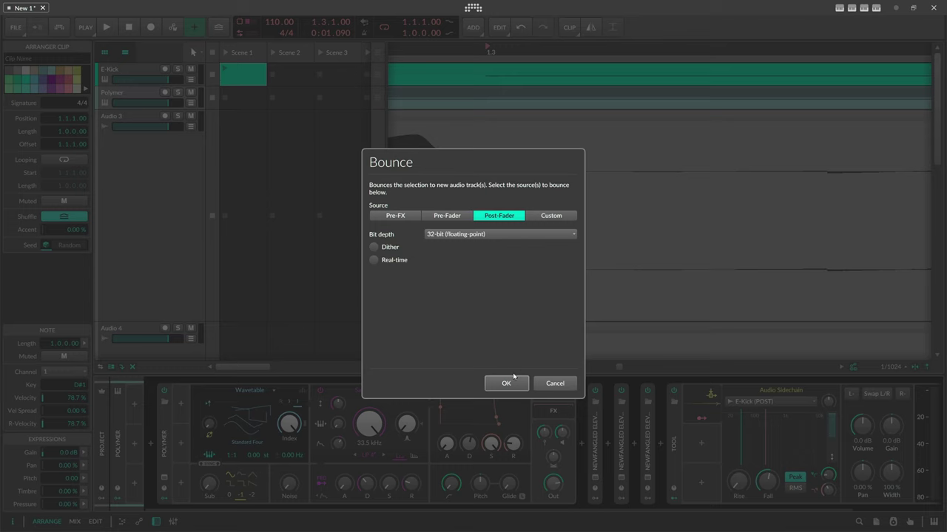
left_click(506, 382)
Enlarge the newly bounced Audio 3 track and compare its waveform with Audio 4 around 1.3.1.00
left_click_drag(157, 212, 158, 310)
left_click(491, 49)
scroll(488, 109, "down", 5)
scroll(488, 108, "up", 4)
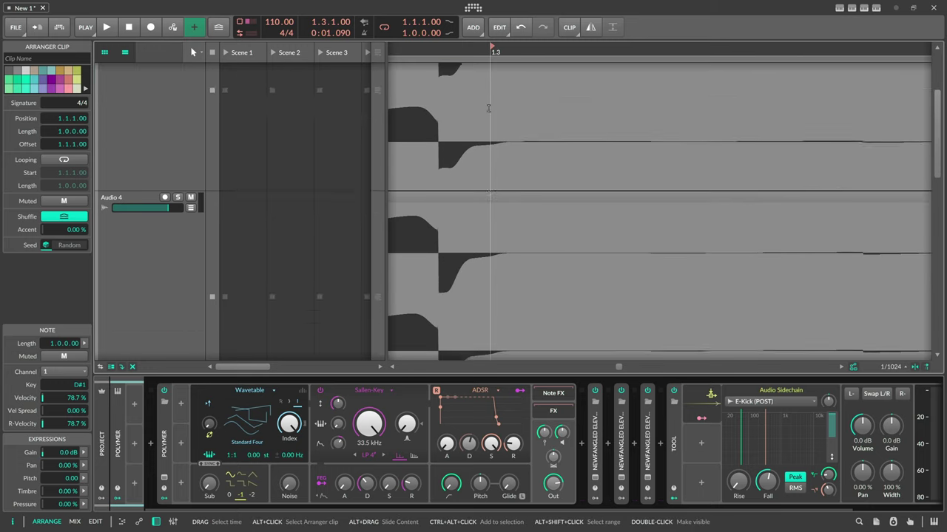
scroll(488, 109, "down", 3)
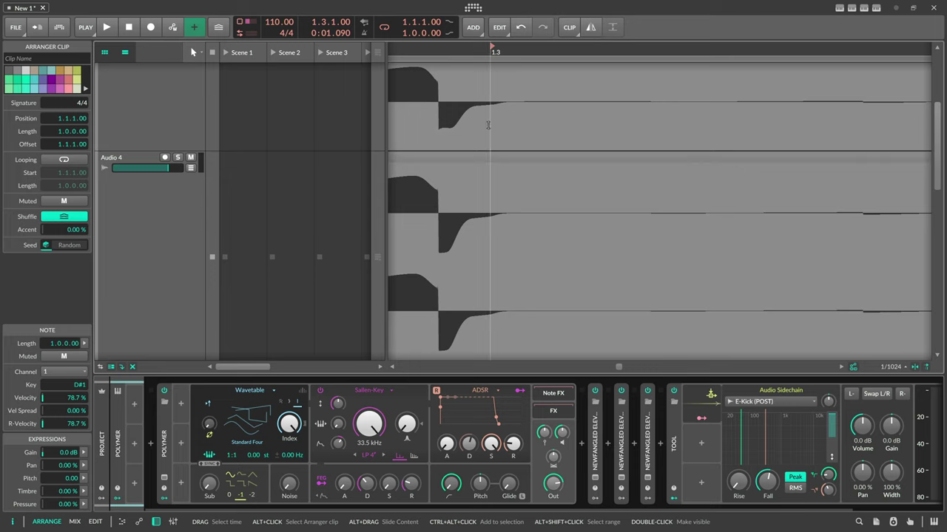
scroll(488, 134, "up", 4)
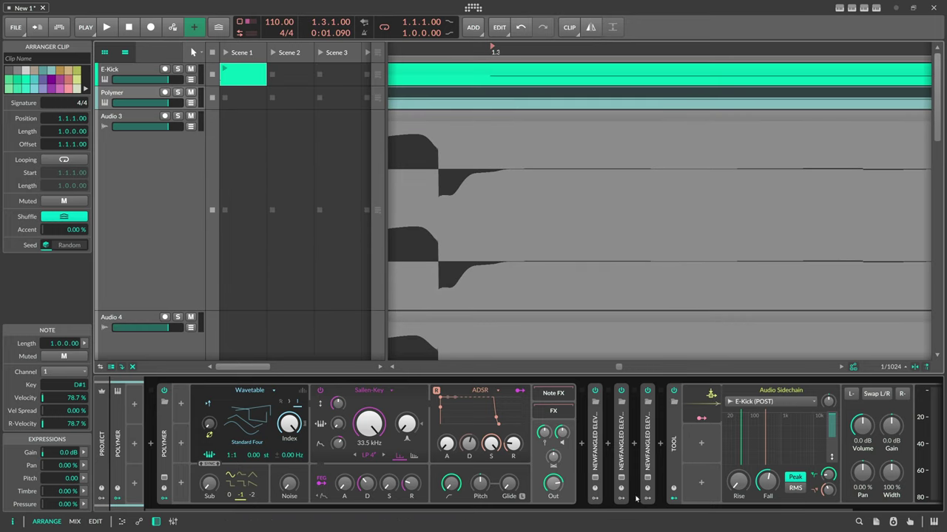
Move the three Newfangled Elevate devices and Tool into Polymer's nested FX chain, leaving Time Shift on the track
scroll(637, 494, "right", 3)
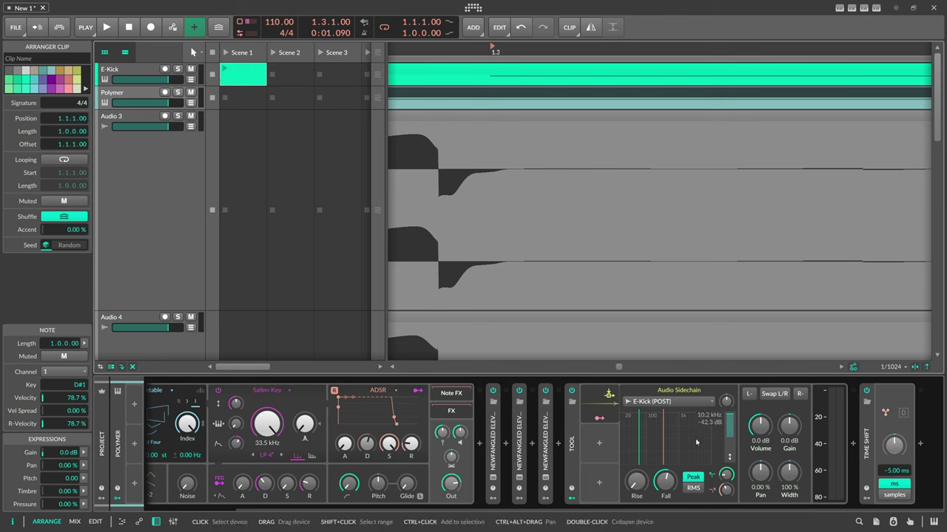
left_click(488, 427)
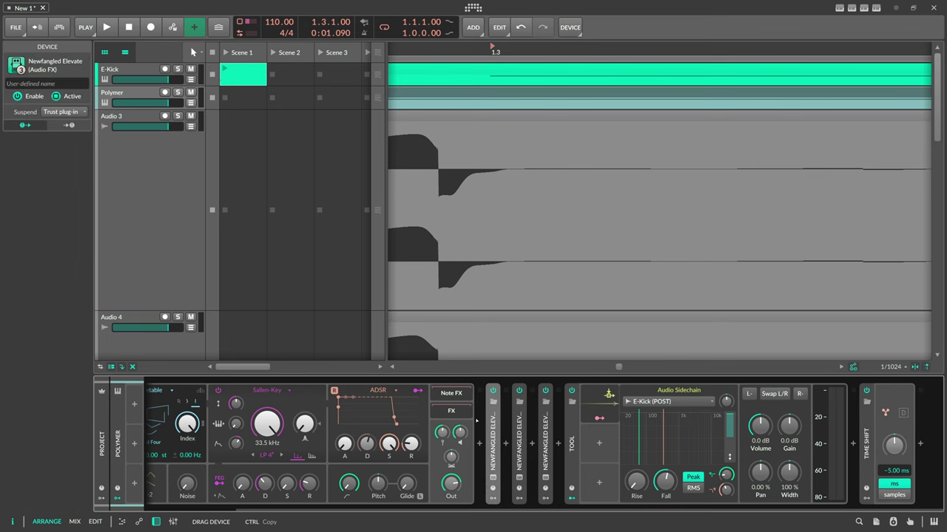
key("Delete")
key("Delete")
left_click(541, 427)
key("Delete")
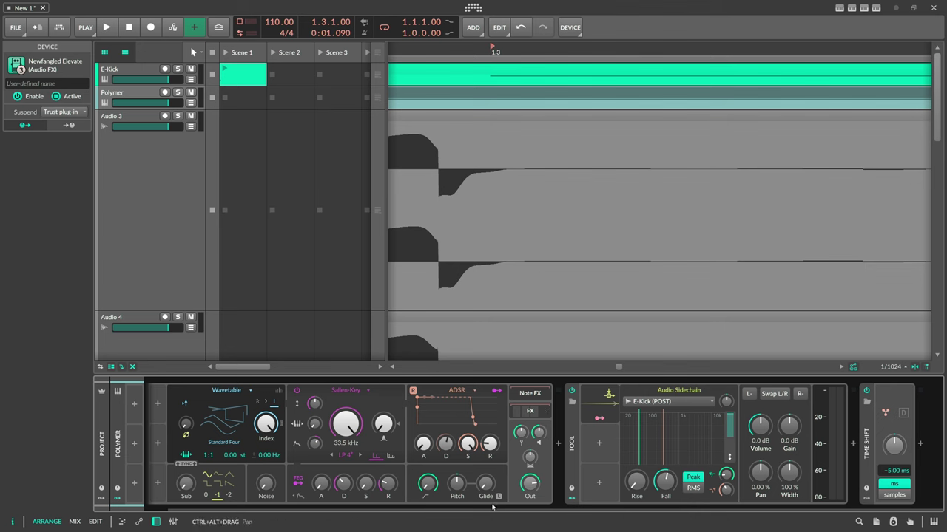
left_click(590, 459)
key("Delete")
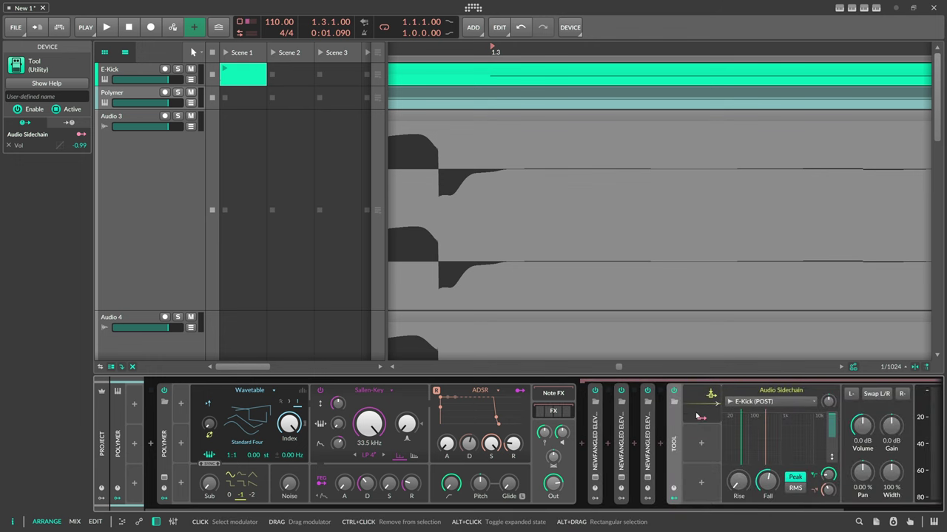
Transfer the Audio Sidechain modulator from Tool back to Polymer, deleting the one left on Tool
left_click_drag(701, 402, 218, 454)
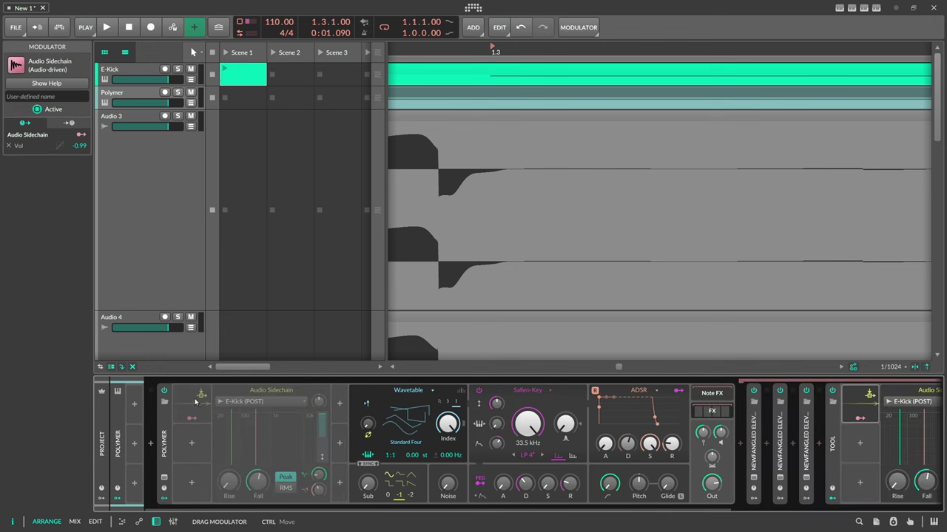
left_click_drag(194, 403, 195, 404)
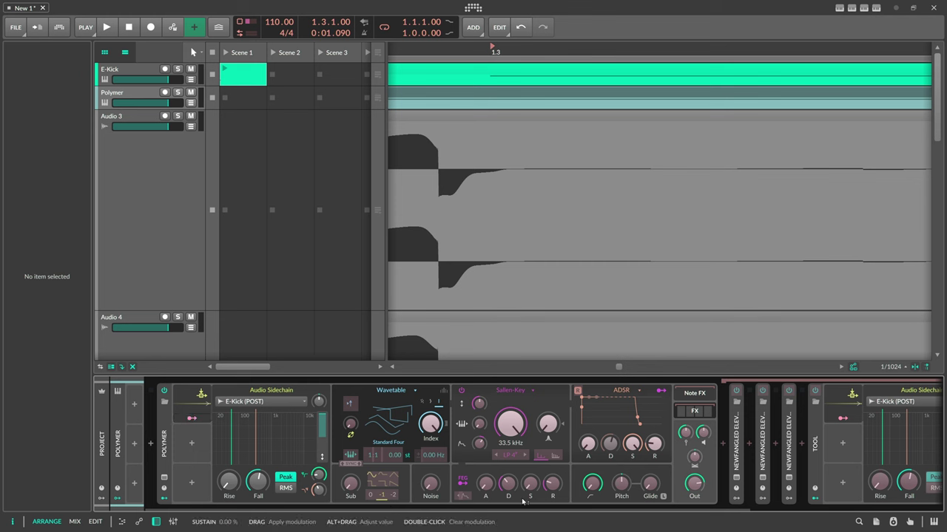
left_click_drag(507, 511, 677, 506)
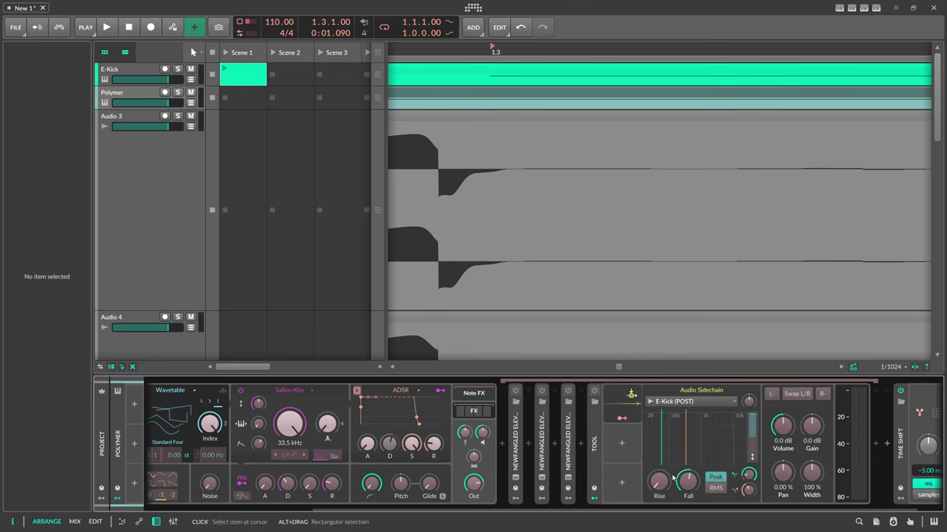
left_click(624, 401)
key("Delete")
Map Polymer's Audio Sidechain modulator to the nested Tool's Volume with a negative amount and leave modulation mapping
left_click_drag(743, 430, 743, 444)
left_click_drag(629, 509, 518, 509)
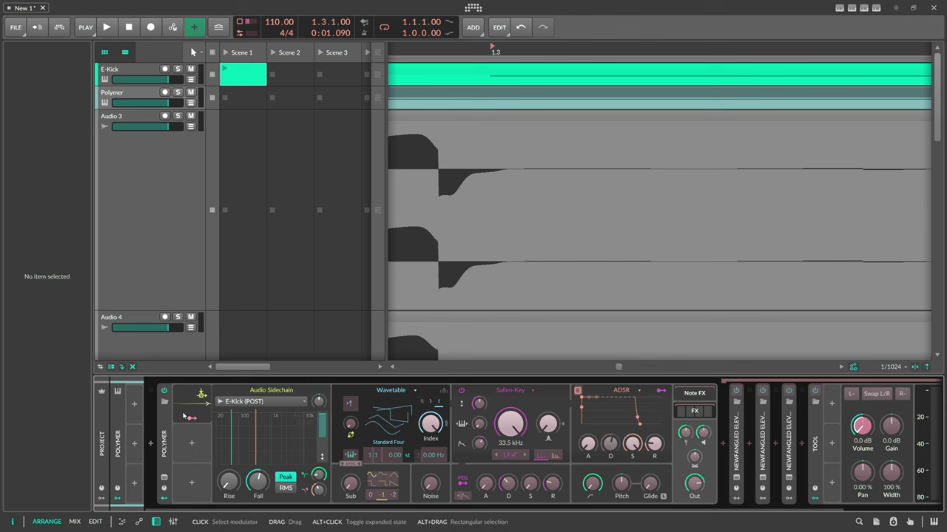
left_click_drag(321, 511, 448, 508)
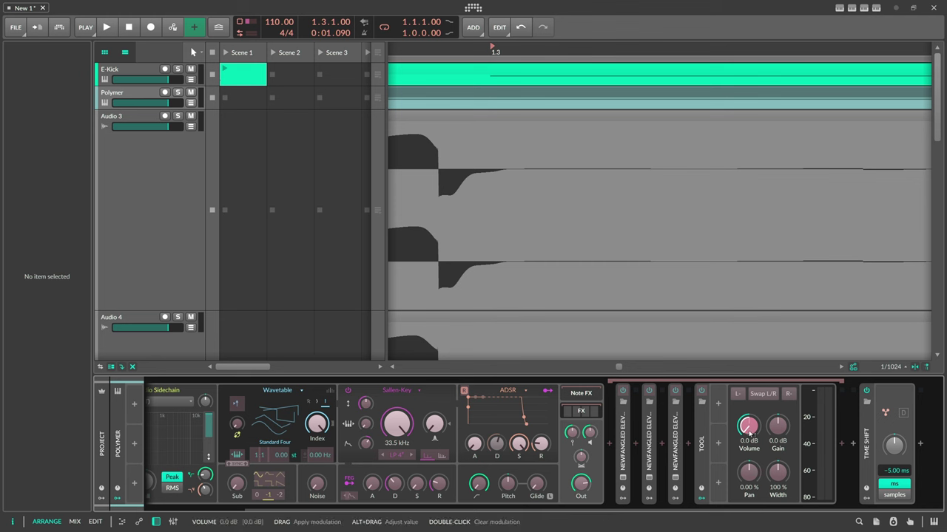
left_click_drag(633, 509, 508, 509)
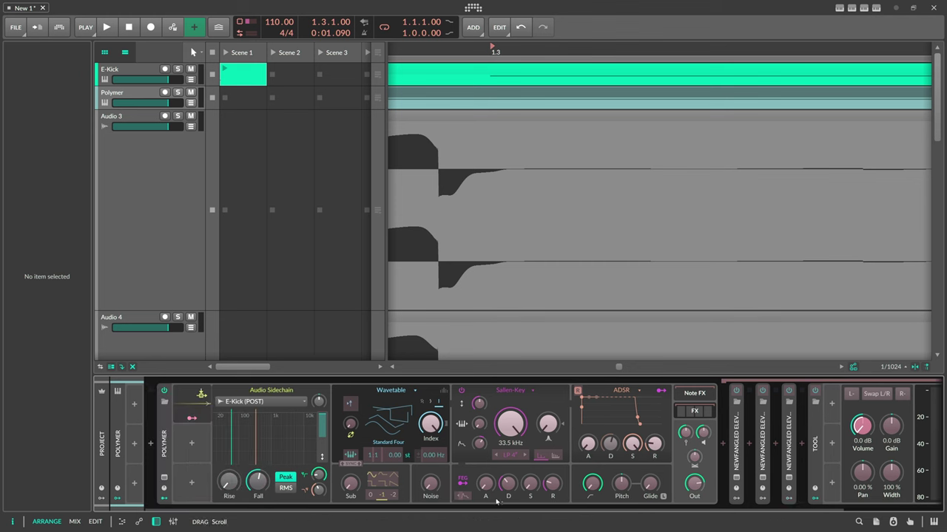
left_click(202, 421)
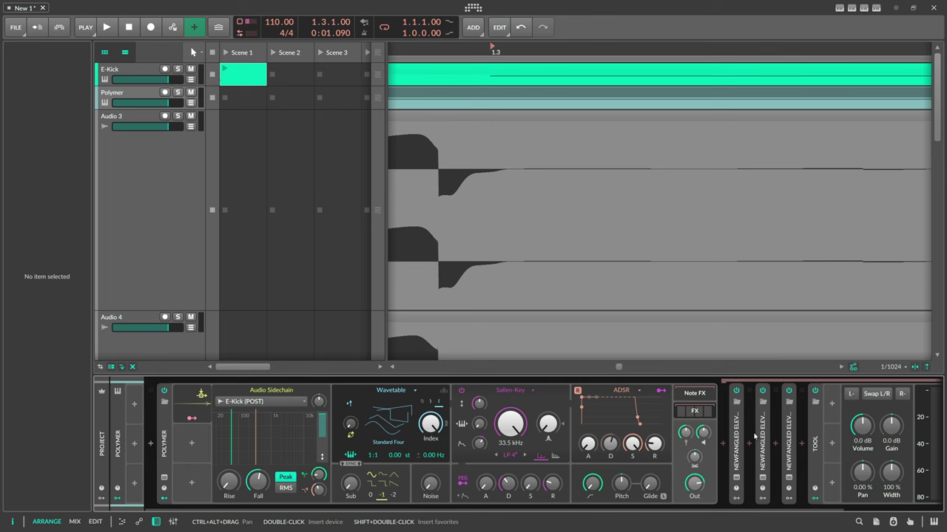
Bounce the Polymer clip to a new audio track and enlarge that track to compare its ducking around 1.3.1.00
right_click(516, 97)
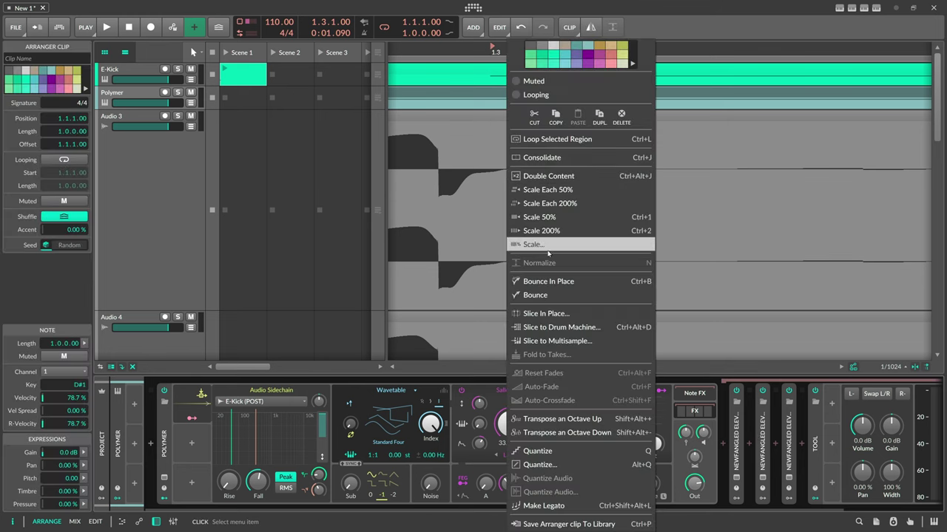
left_click(553, 296)
left_click(506, 383)
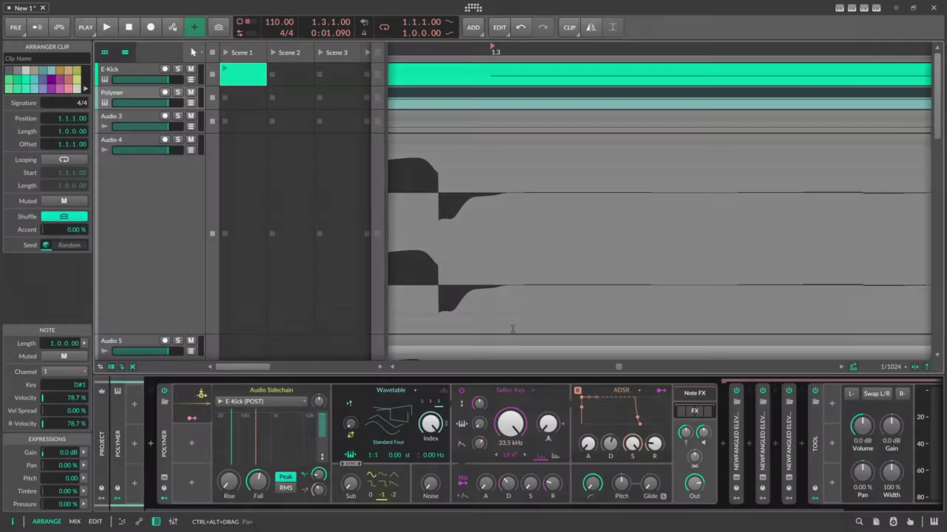
left_click_drag(146, 132, 139, 267)
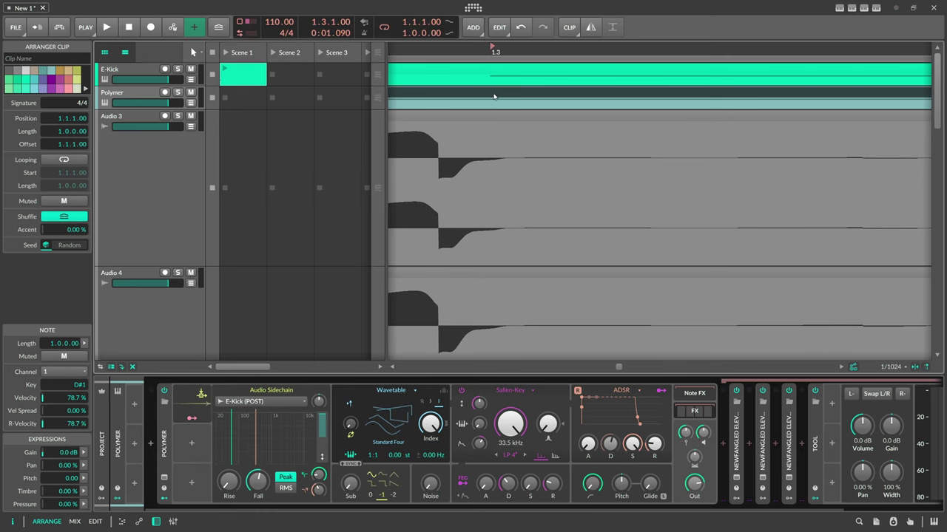
scroll(494, 96, "down", 2)
scroll(494, 96, "up", 2)
left_click_drag(491, 55, 522, 266)
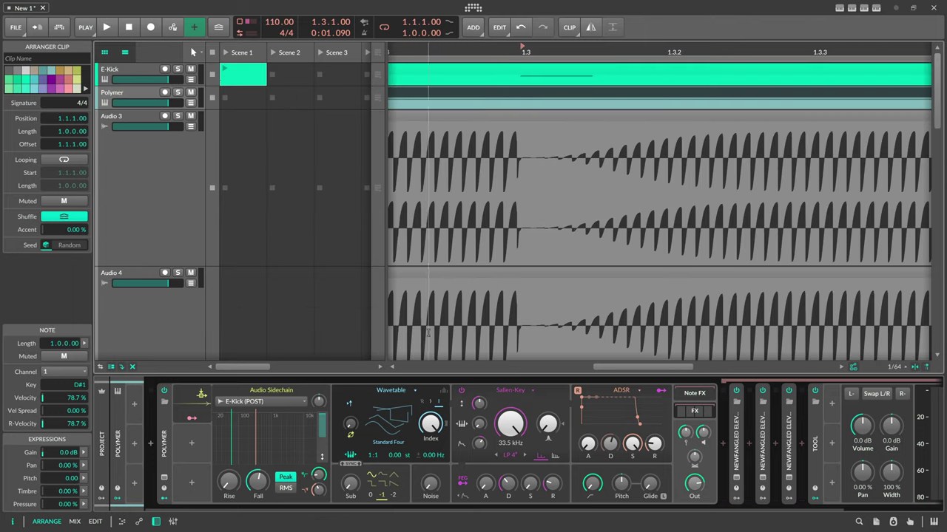
Insert the Newfangled Elevate plug-in after the E-Kick device and check the latency of the E-Kick and Polymer tracks
left_click(134, 72)
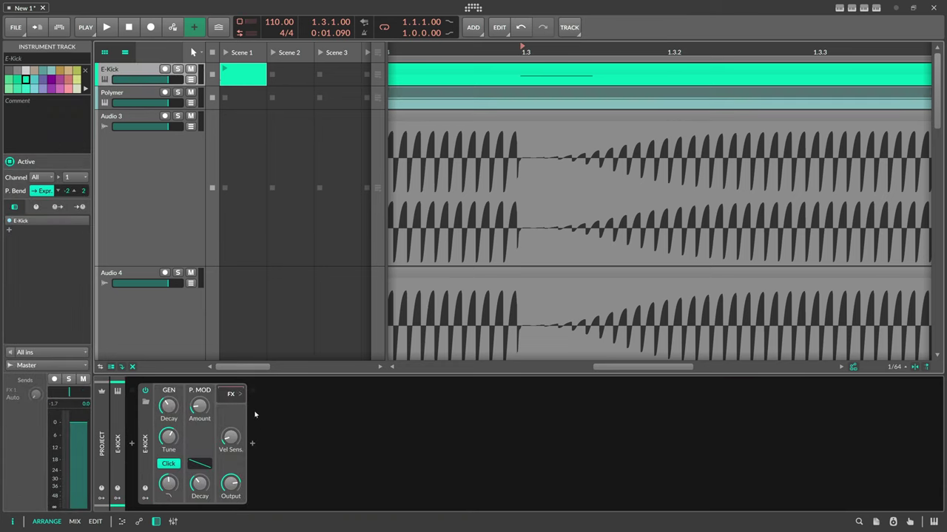
left_click(252, 445)
type("new")
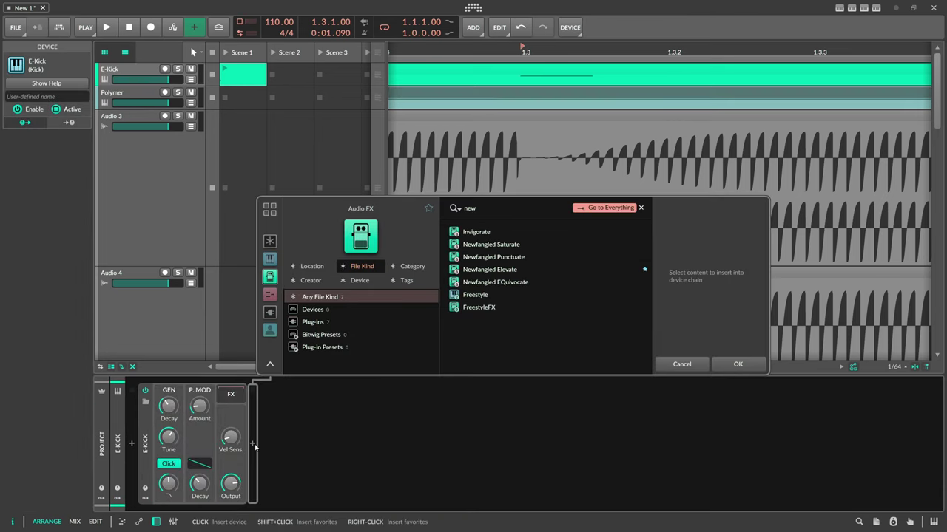
double_click(506, 273)
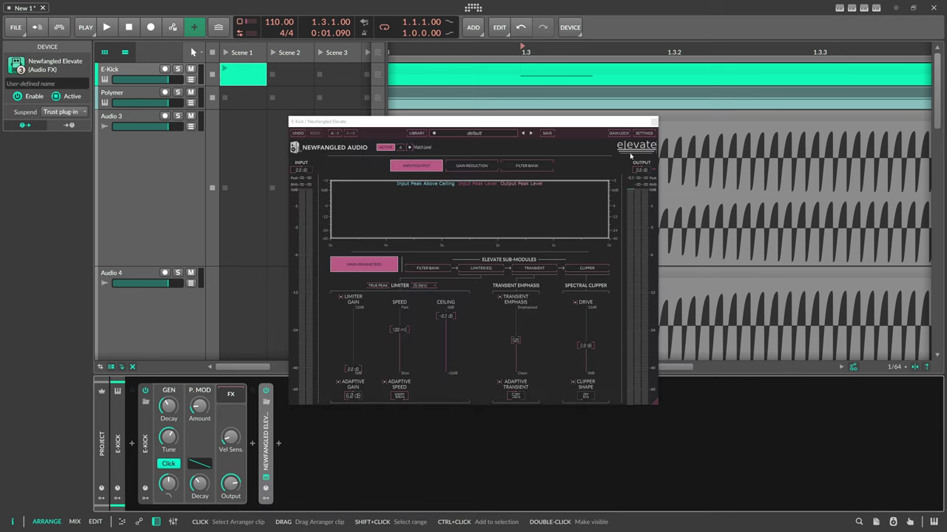
left_click(653, 124)
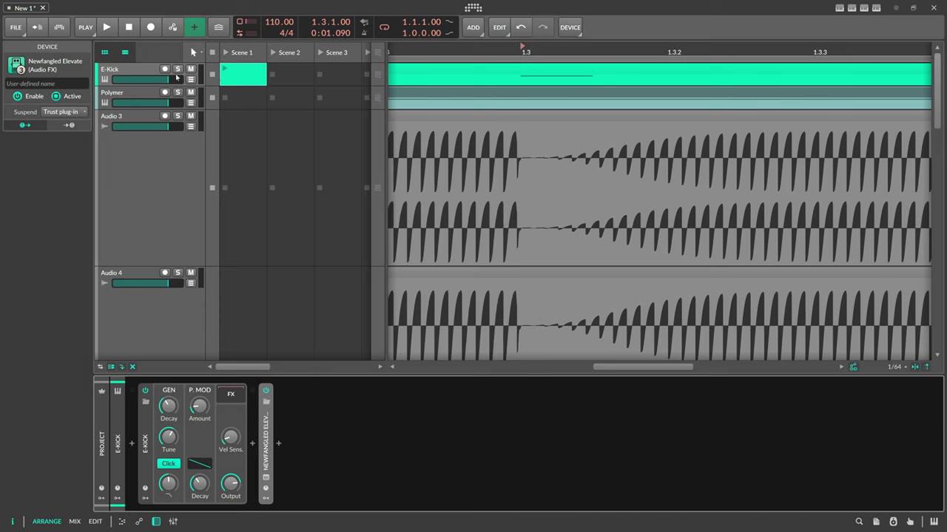
left_click(137, 74)
left_click(130, 93)
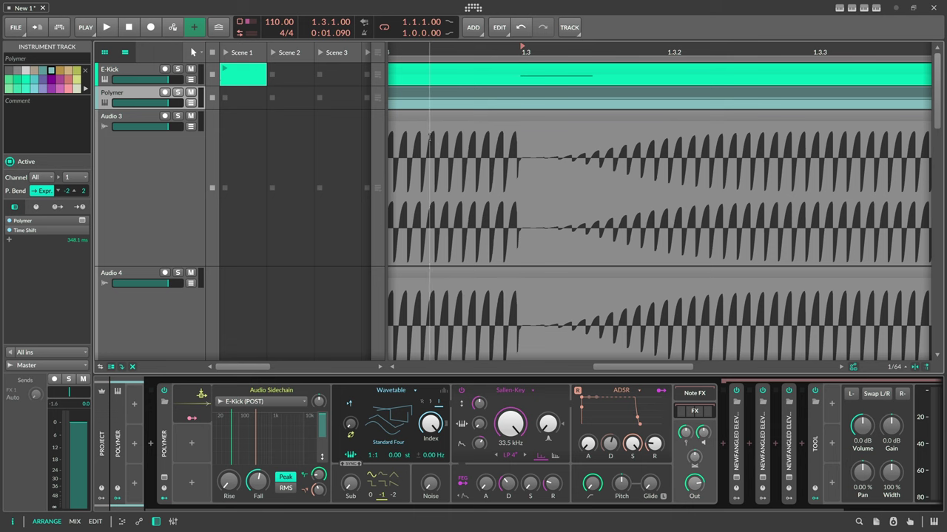
Bounce the Polymer clip to a new audio track, enlarge that track and examine its ducking closely around 1.3.1.00
left_click(154, 72)
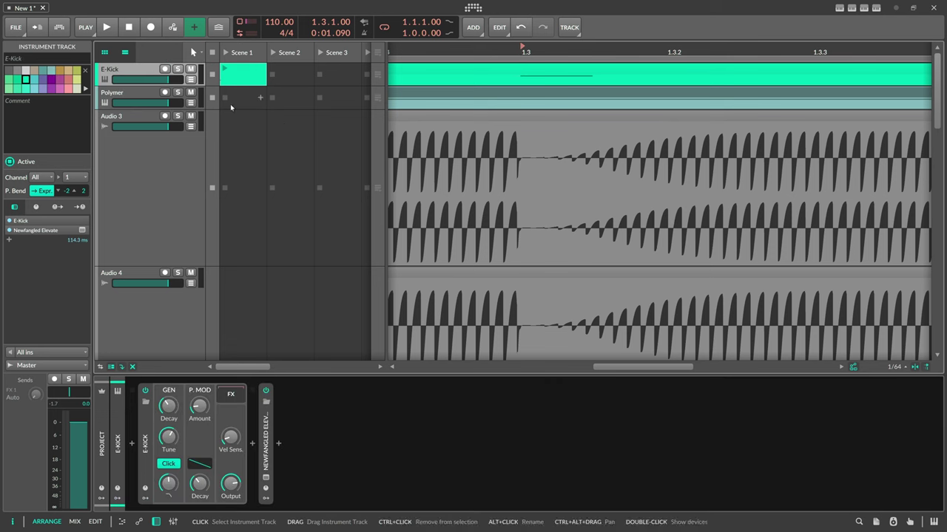
right_click(524, 74)
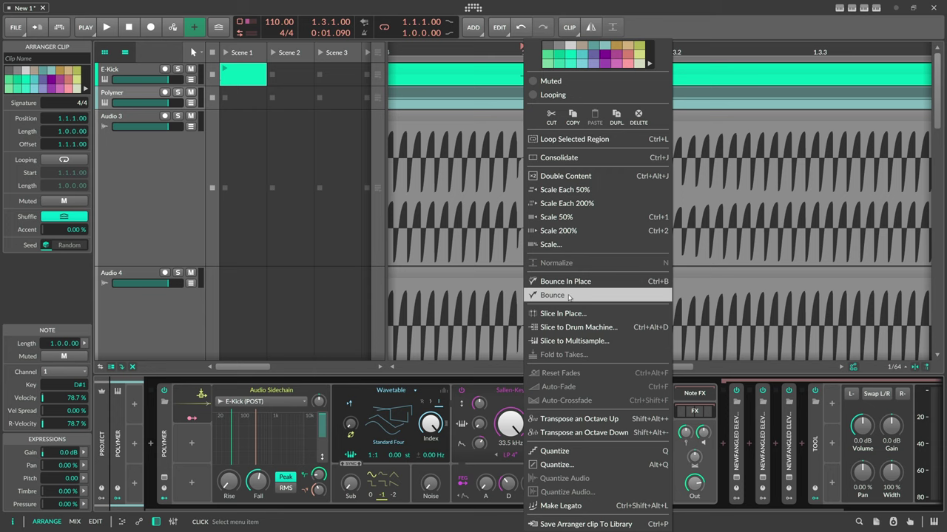
left_click(566, 295)
left_click(503, 383)
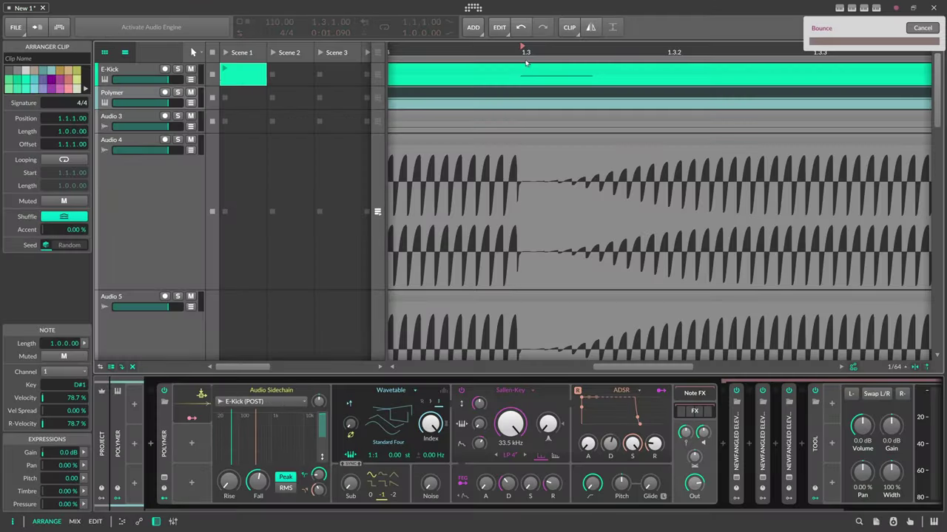
left_click_drag(137, 131, 135, 287)
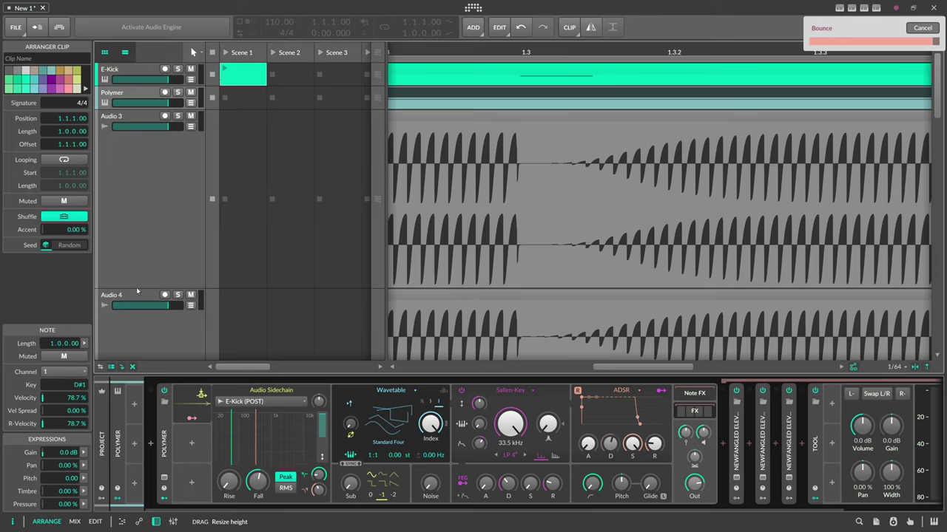
left_click_drag(520, 51, 541, 192)
left_click_drag(429, 52, 437, 7)
left_click(468, 52)
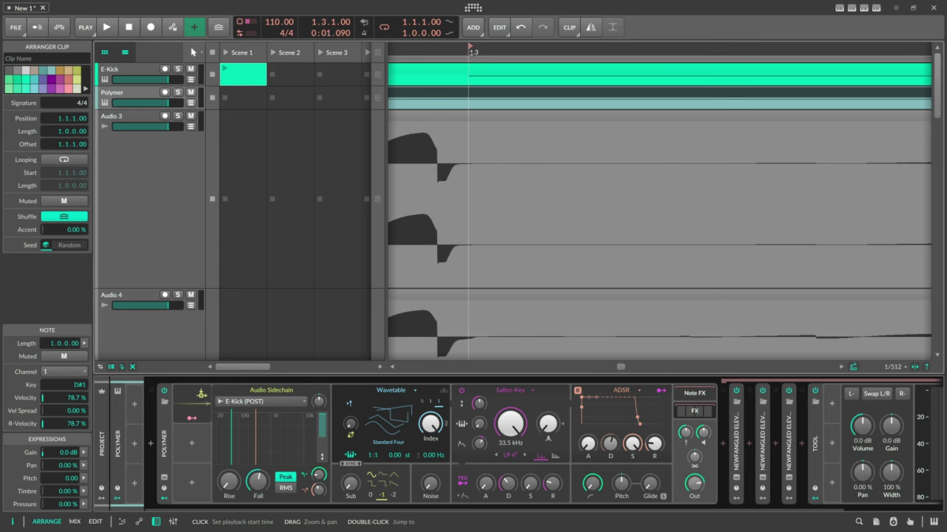
Examine the Time Shift device at the end of the Polymer track's device chain
left_click(162, 155)
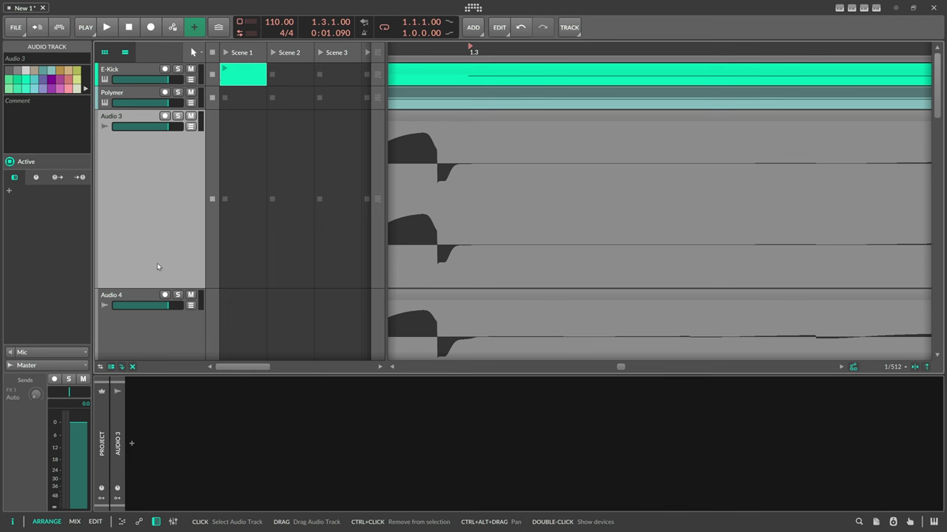
left_click(128, 96)
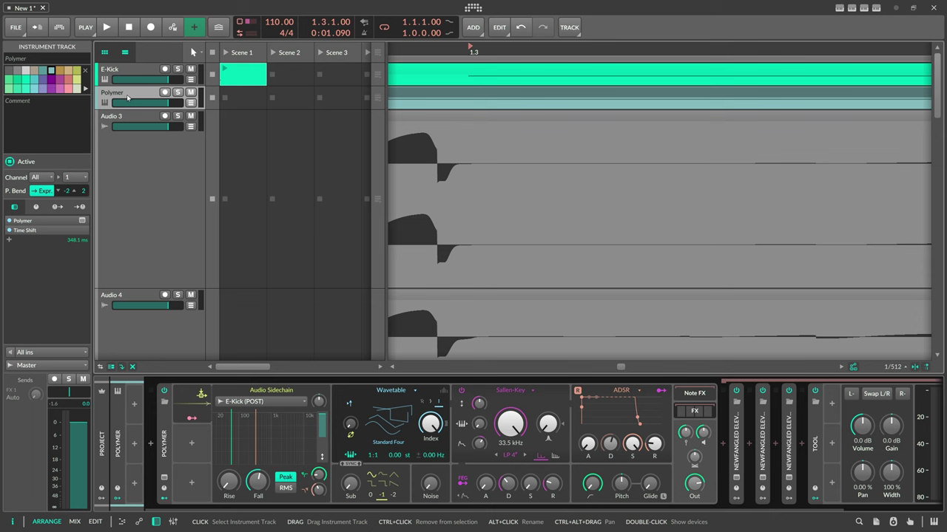
scroll(662, 463, "down", 3)
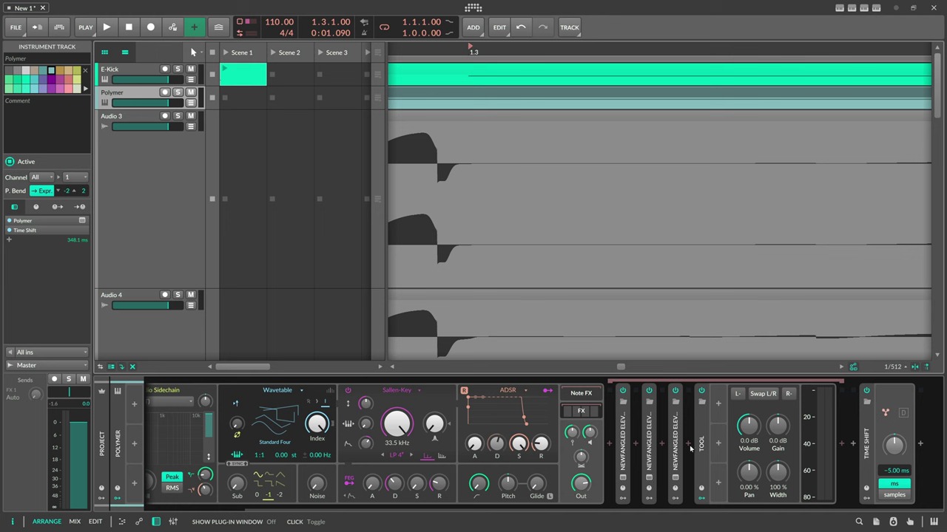
left_click(869, 438)
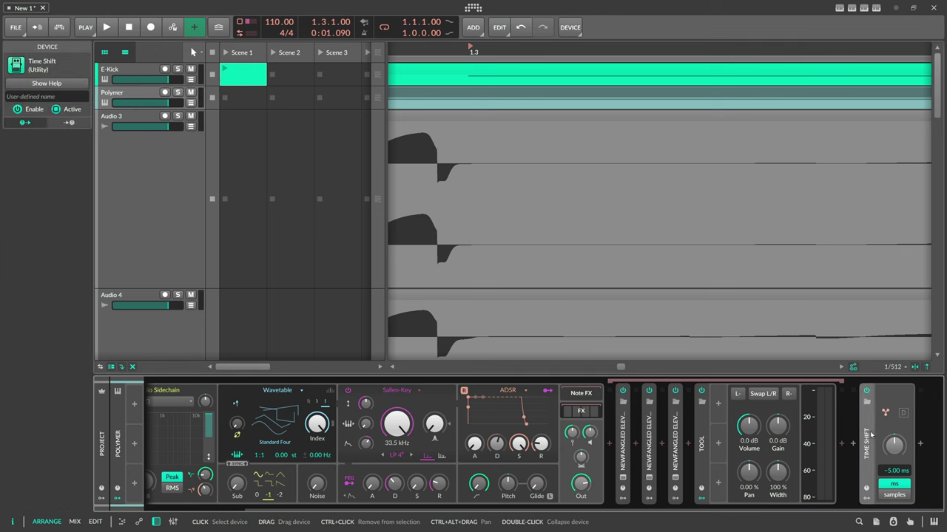
scroll(396, 505, "up", 3)
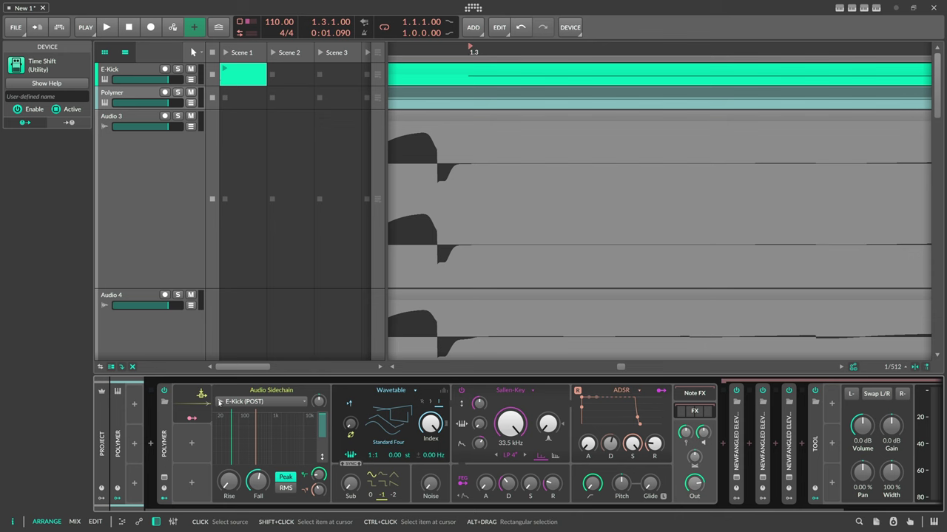
Replace Polymer's Audio Sidechain modulator with a Note Sidechain modulator
double_click(194, 408)
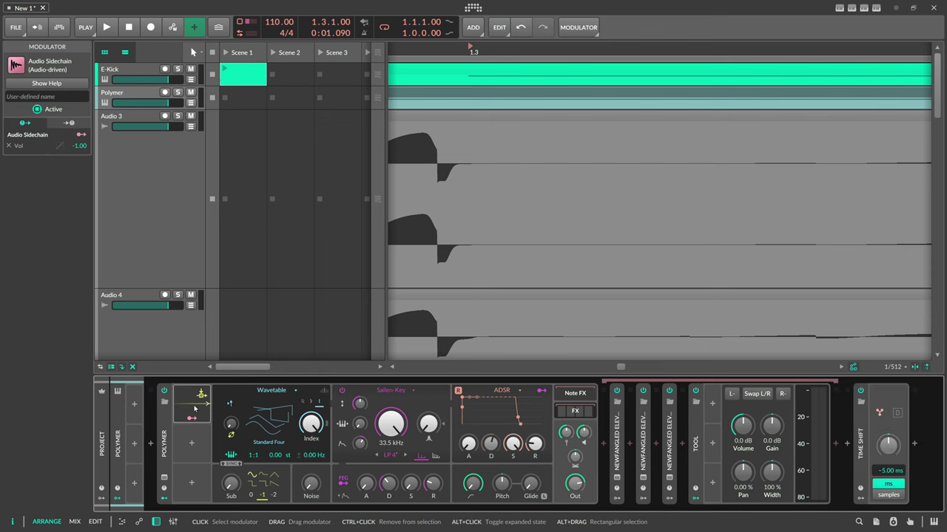
key("Delete")
left_click(180, 405)
type("a")
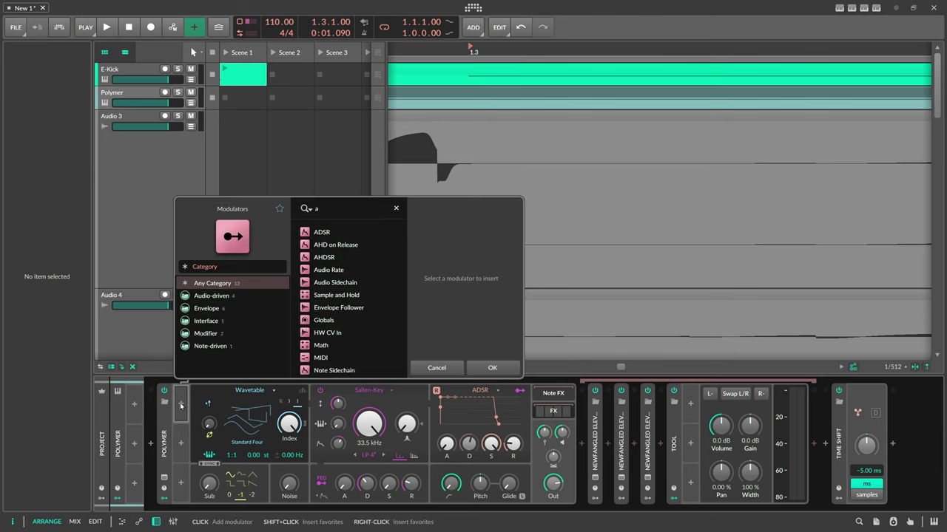
type("id")
key("BackSpace")
key("BackSpace")
key("BackSpace")
type("side")
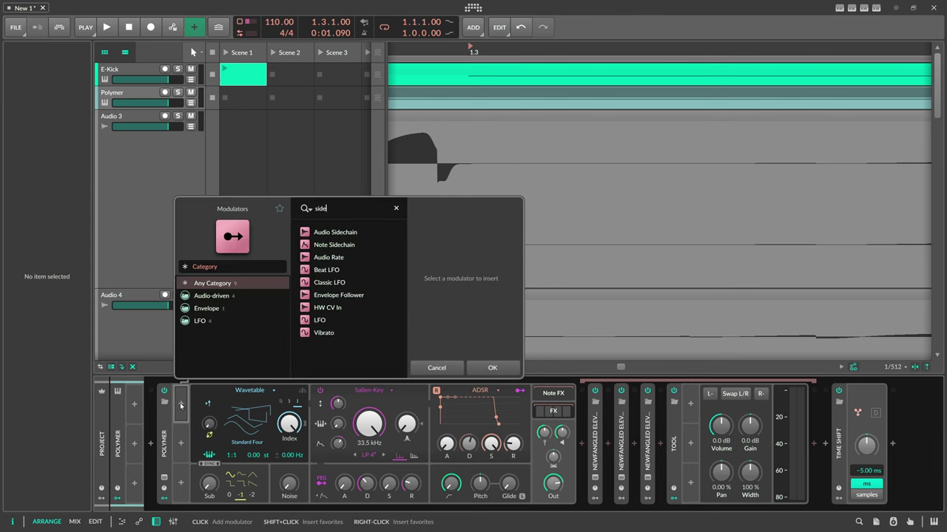
left_click(329, 245)
double_click(329, 245)
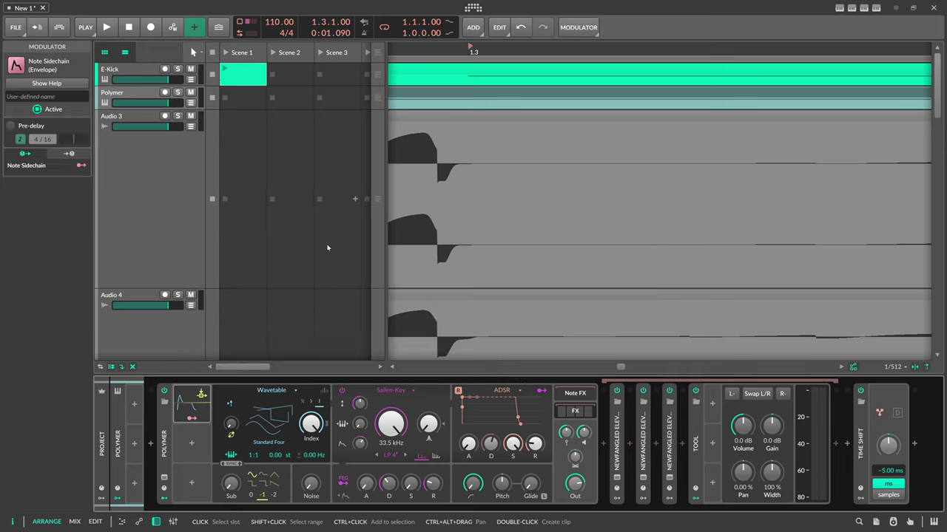
Expand the Note Sidechain modulator on Polymer and raise its envelope's sustain to the maximum
left_click_drag(222, 413, 217, 413)
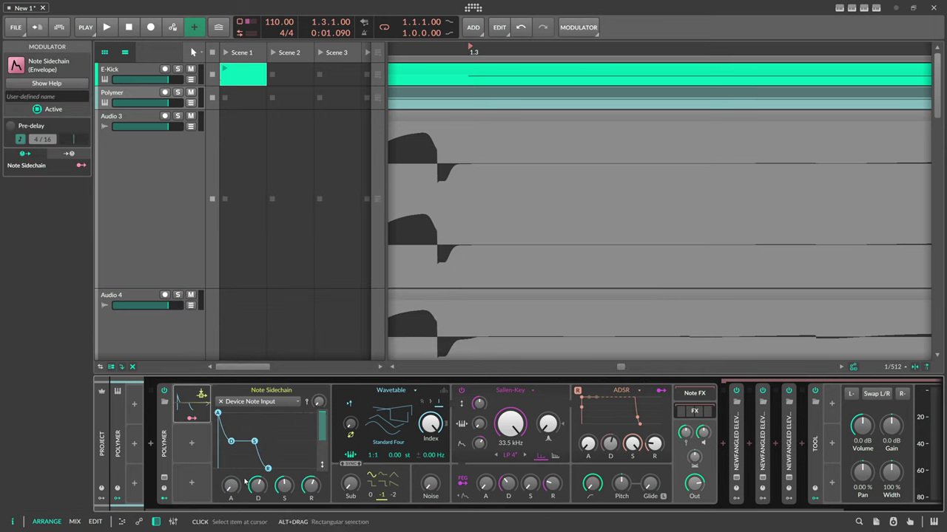
scroll(797, 497, "right", 3)
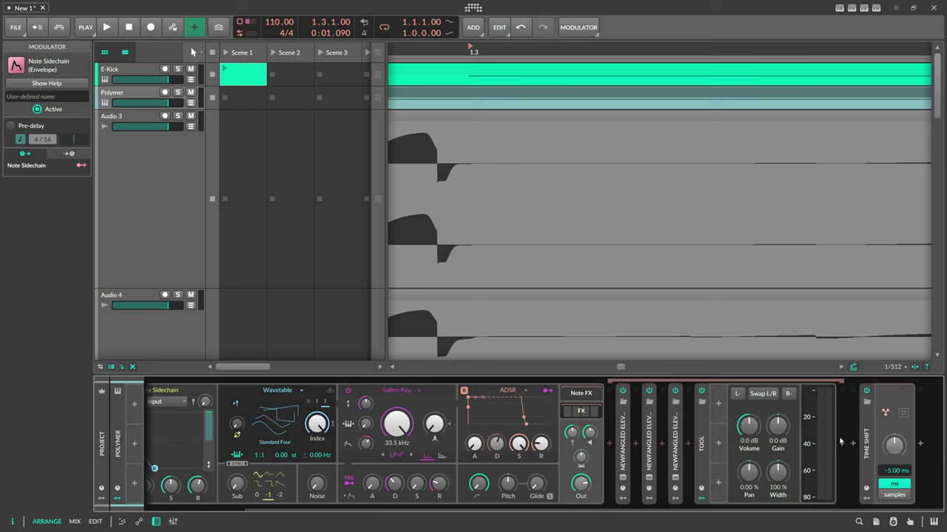
scroll(745, 504, "left", 3)
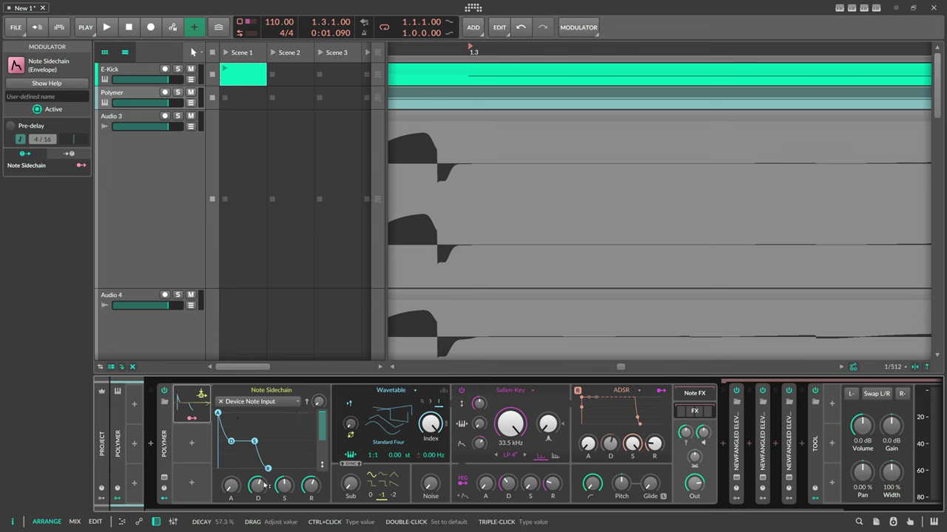
left_click_drag(278, 474, 278, 443)
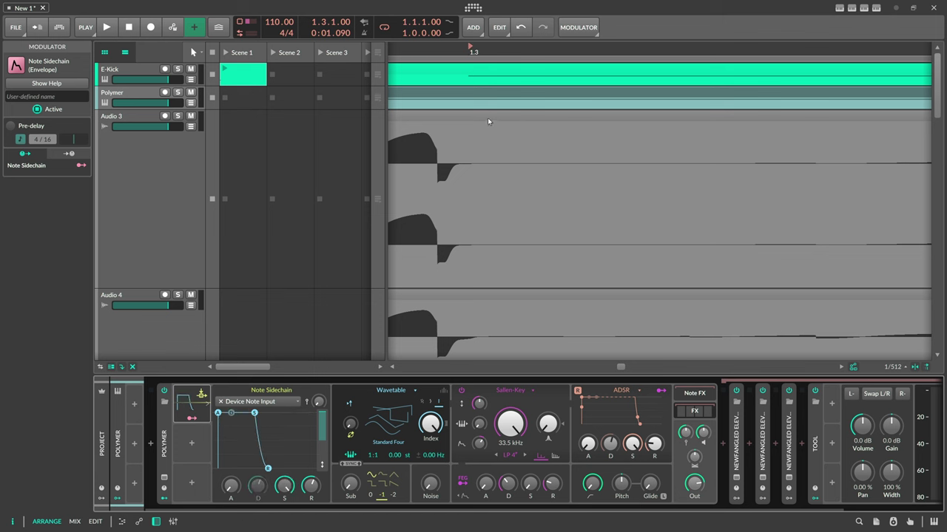
Set the note source of Polymer's Note Sidechain modulator to the E-Kick track
left_click(476, 71)
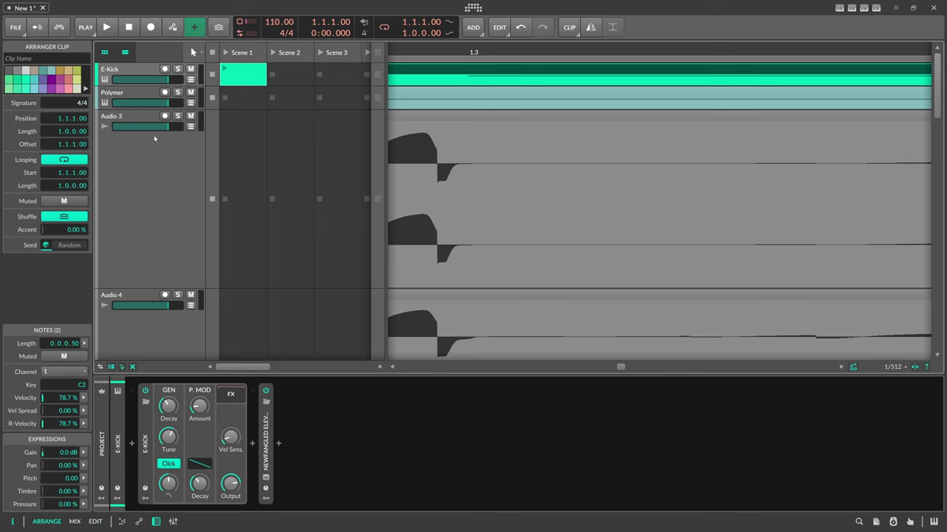
left_click(133, 96)
left_click(249, 401)
mouse_move(266, 265)
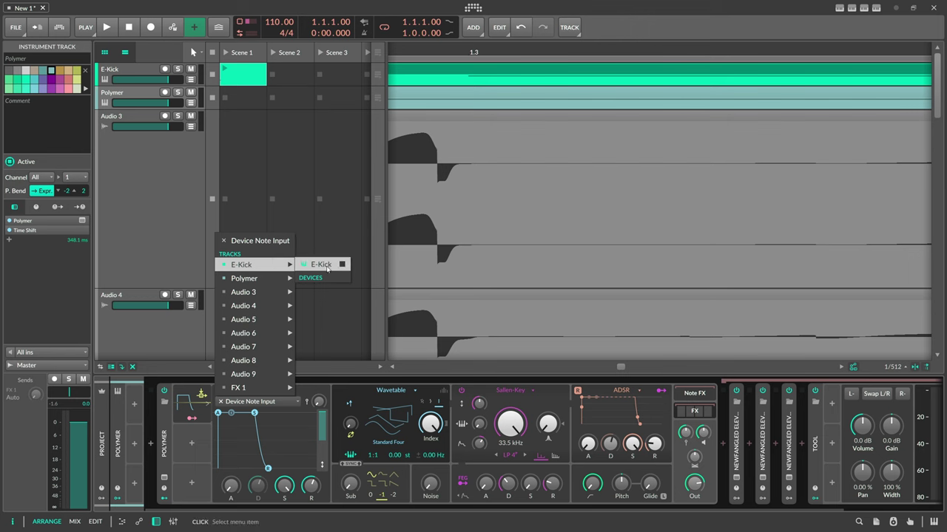
left_click(322, 265)
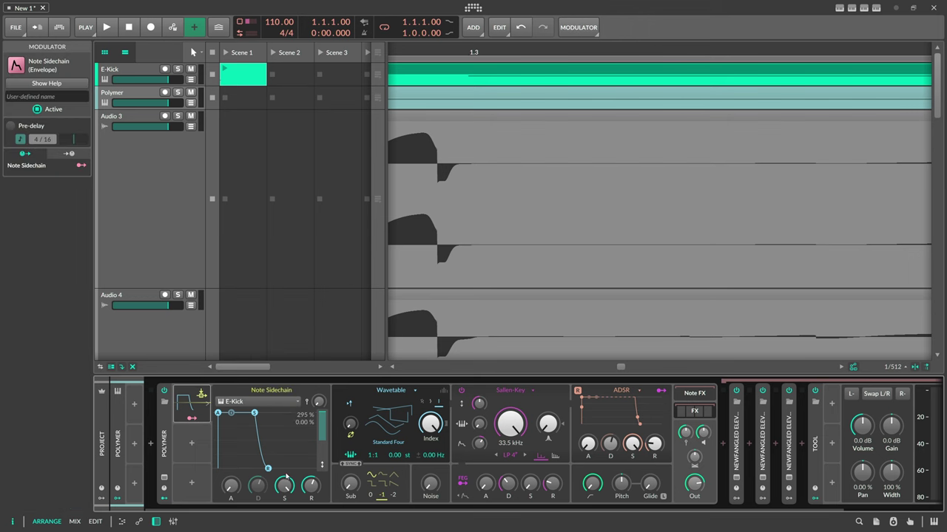
Map the Note Sidechain modulator to Polymer's Output with an amount of -1.00 and leave modulation mapping
left_click(192, 418)
mouse_move(694, 484)
left_mouse_down()
mouse_move(694, 494)
mouse_move(694, 485)
left_mouse_up()
left_click(192, 418)
Bounce the note-sidechained Polymer clip to a new audio track and enlarge it to compare the ducking between 1.2 and 2.1
right_click(477, 93)
left_click(515, 296)
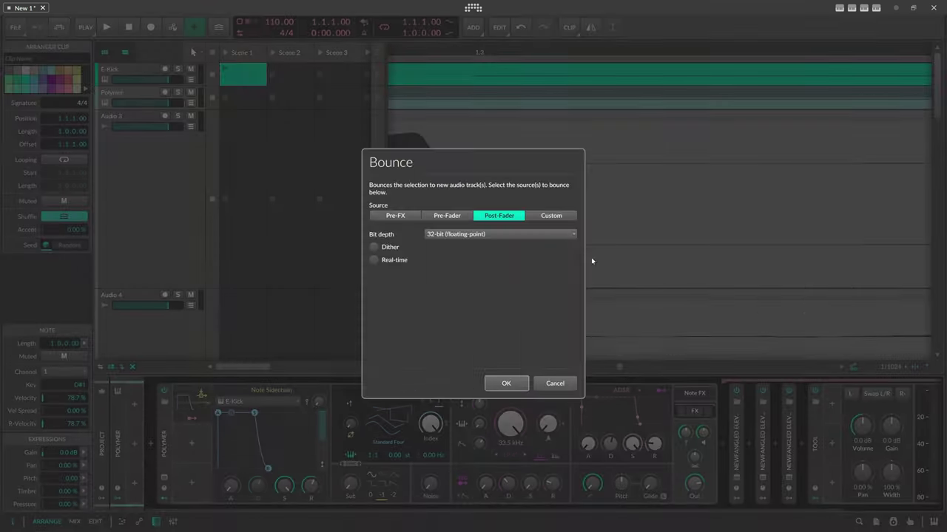
left_click(510, 381)
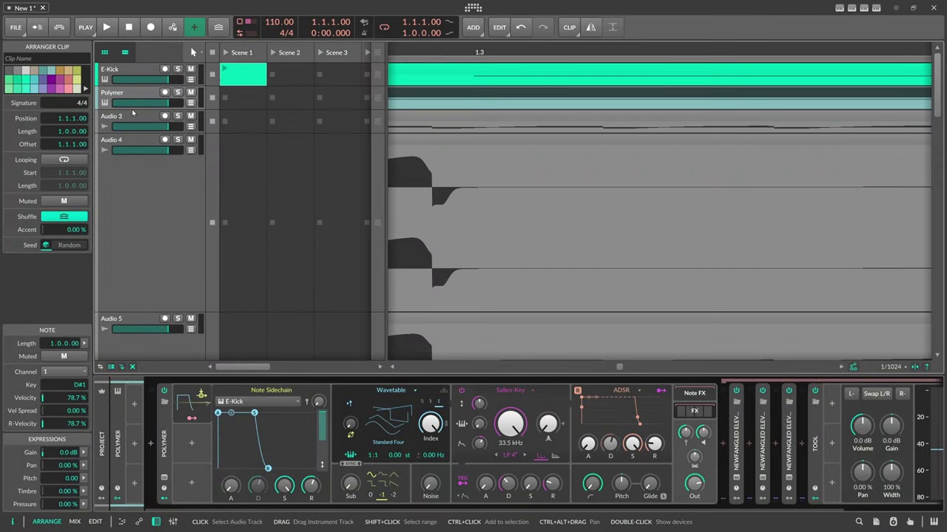
left_click_drag(136, 133, 139, 244)
left_click_drag(474, 53, 553, 6)
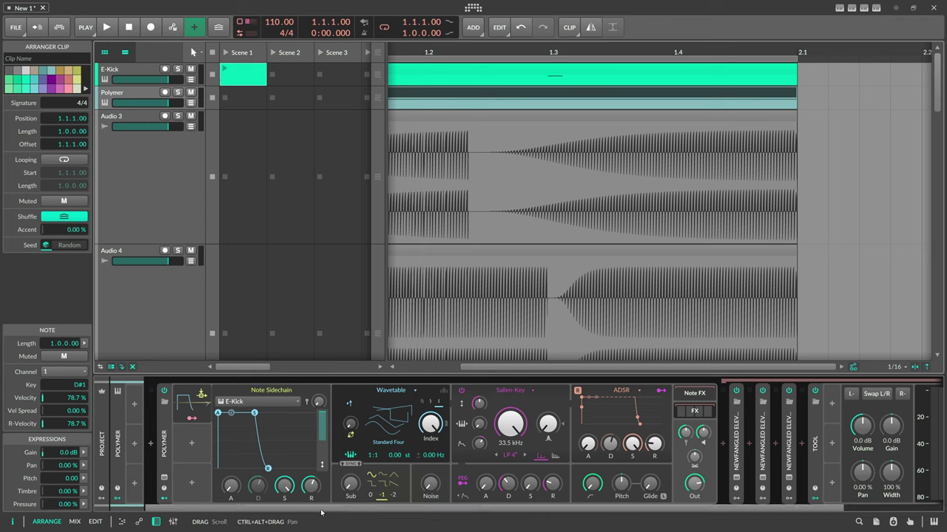
Delete the Time Shift device from the end of the Polymer track's device chain
left_click_drag(320, 513, 422, 513)
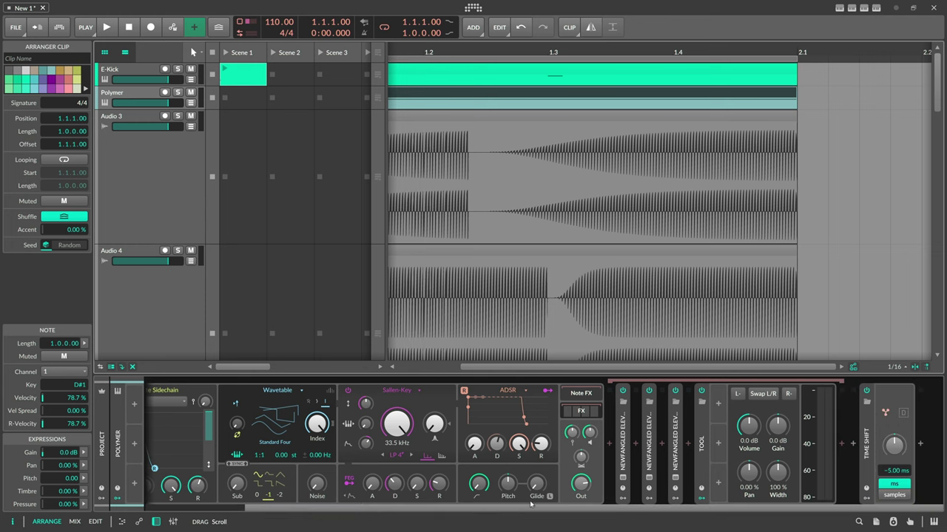
left_click(871, 433)
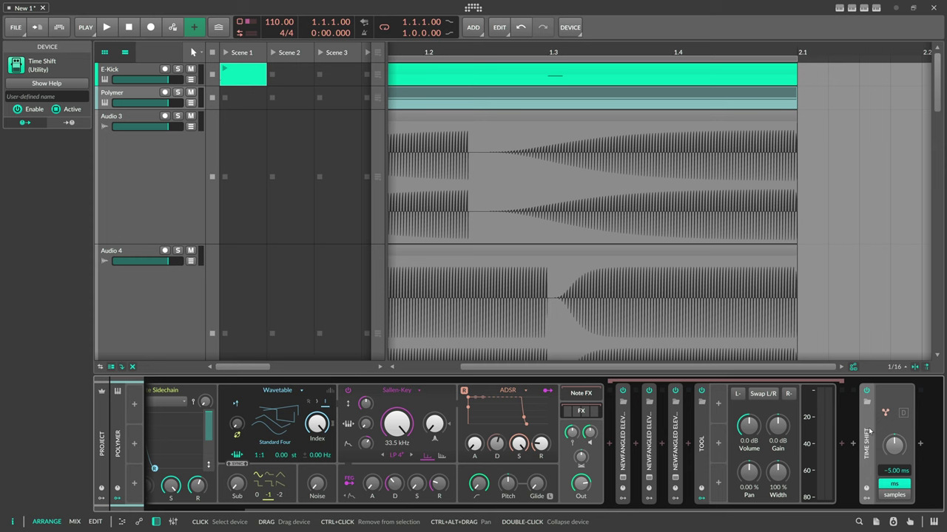
key("Delete")
key("Delete")
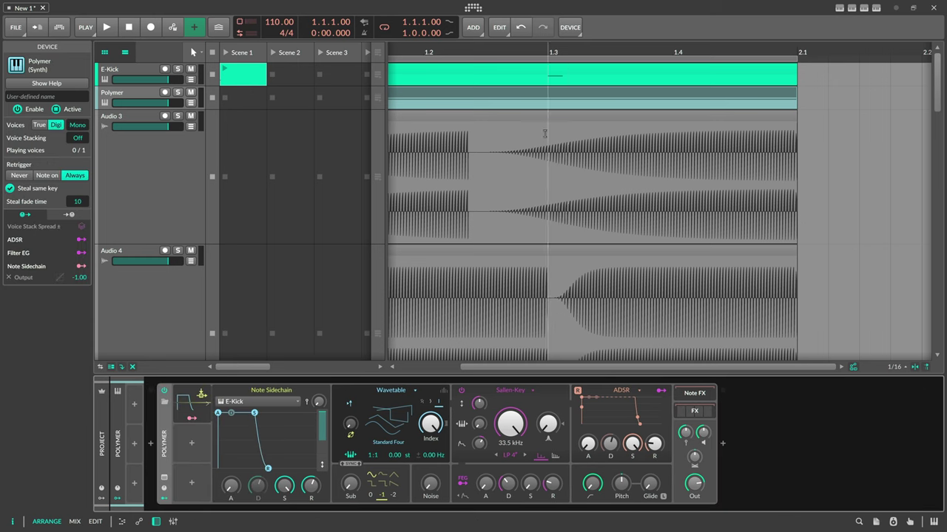
Bounce the Polymer clip without Time Shift to a new audio track and enlarge that track
right_click(545, 90)
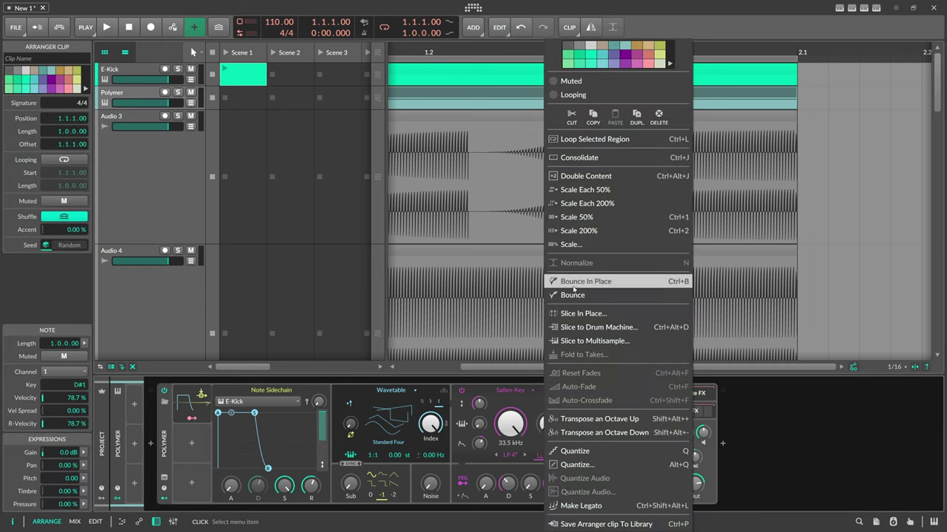
left_click(570, 294)
left_click(506, 383)
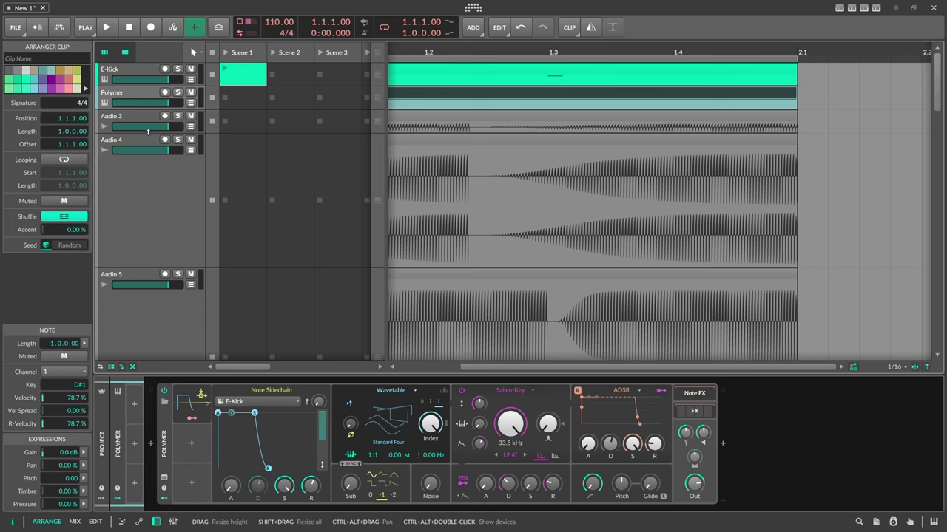
left_click_drag(148, 132, 152, 266)
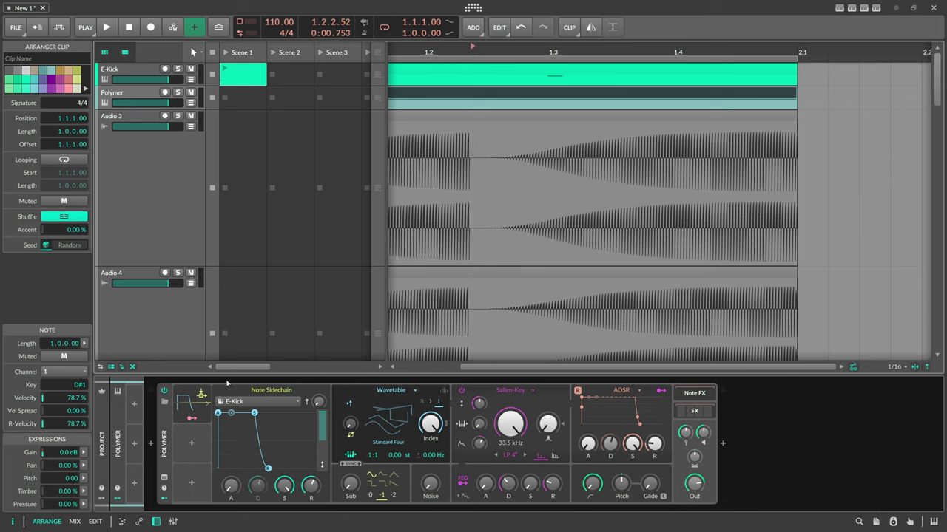
Show Polymer's nested FX chain and mark the early ducking on Audio 3 from 1.2.2.50 to just past 1.3
left_click(692, 412)
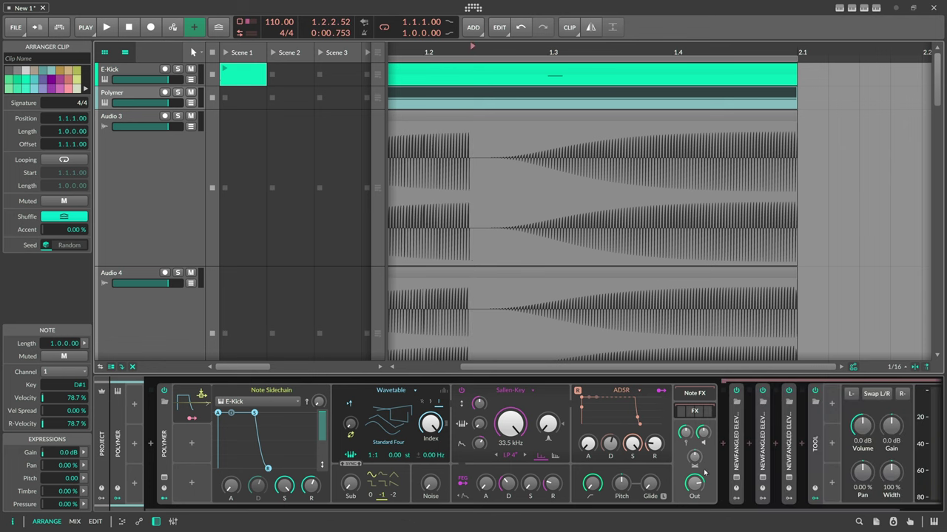
left_click(738, 444)
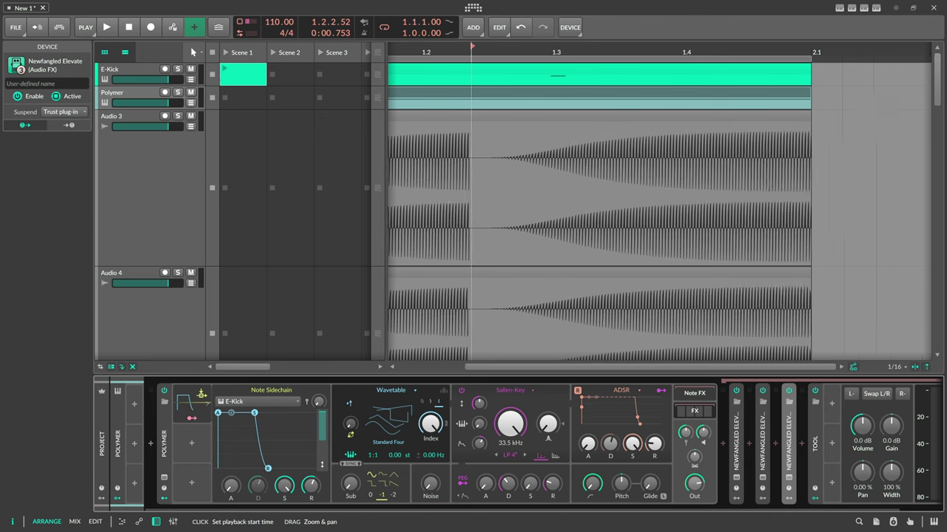
left_click_drag(472, 48, 478, 89)
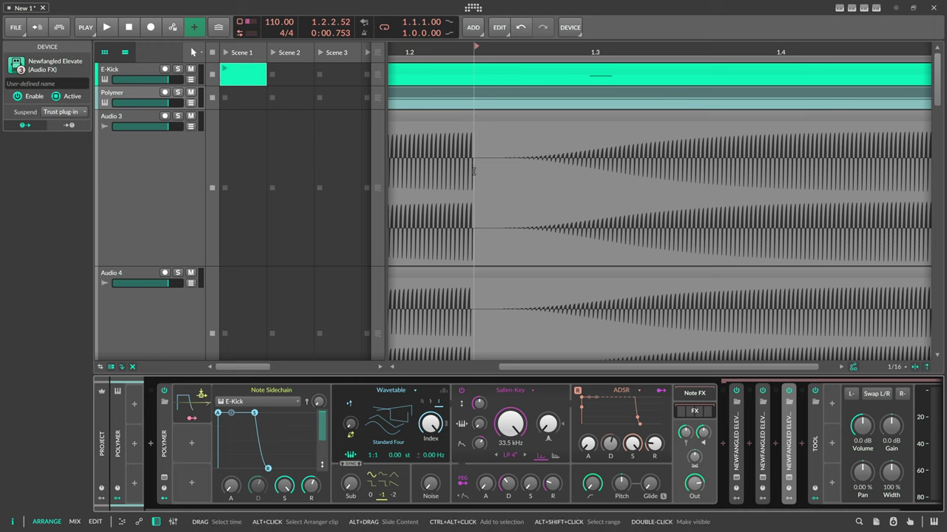
left_click_drag(474, 170, 635, 178)
Move the Note Sidechain modulator from Polymer to the nested Tool and map it to Tool's Volume
left_click(139, 94)
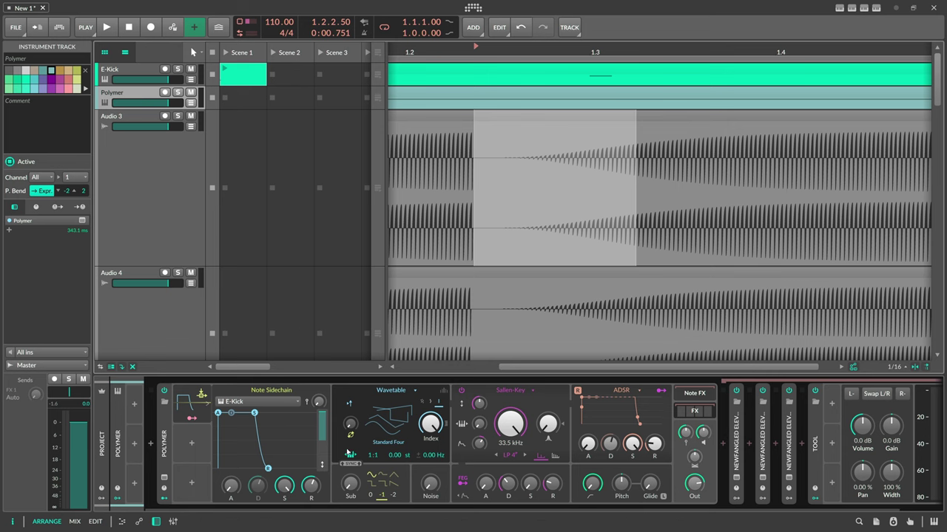
left_click_drag(191, 418, 899, 432)
left_click_drag(859, 407, 859, 408)
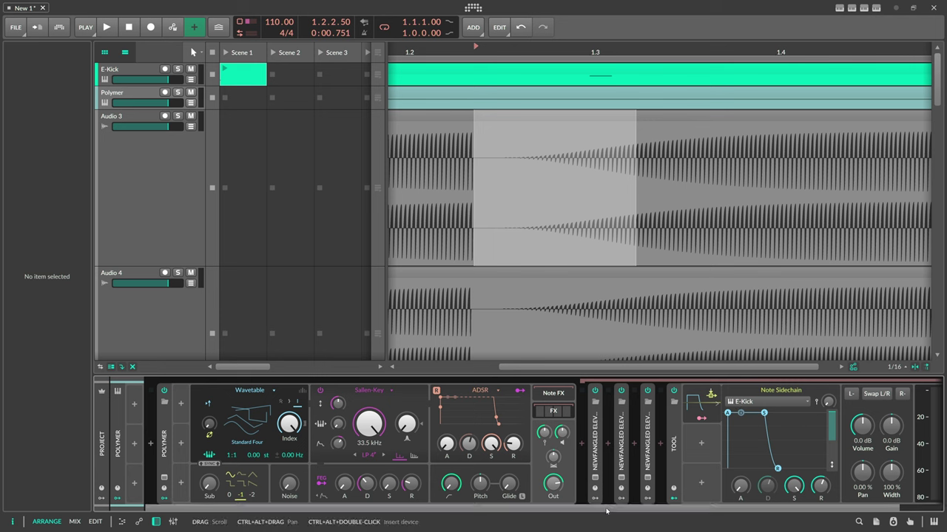
Set the Note Sidechain modulation of the nested Tool's Volume to about -1
left_click_drag(606, 510, 647, 510)
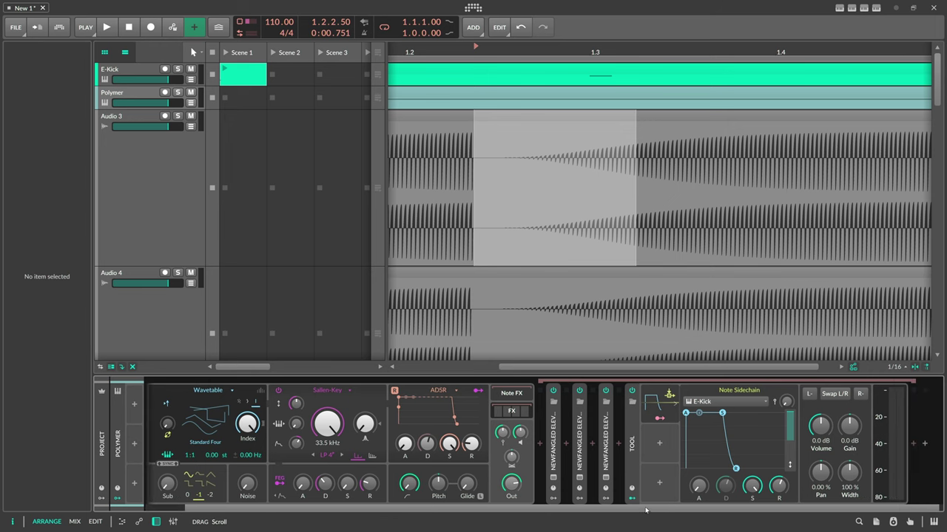
left_click(659, 418)
left_click_drag(820, 425, 819, 458)
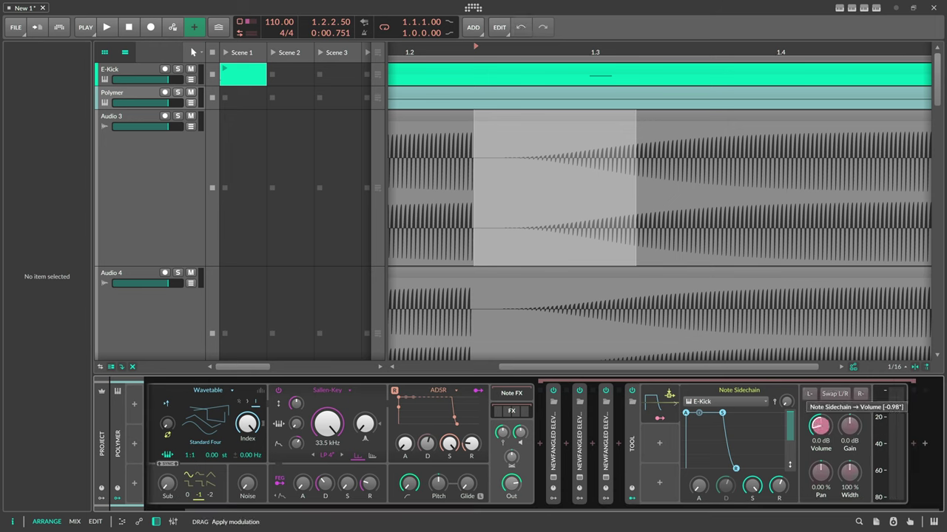
left_click(659, 419)
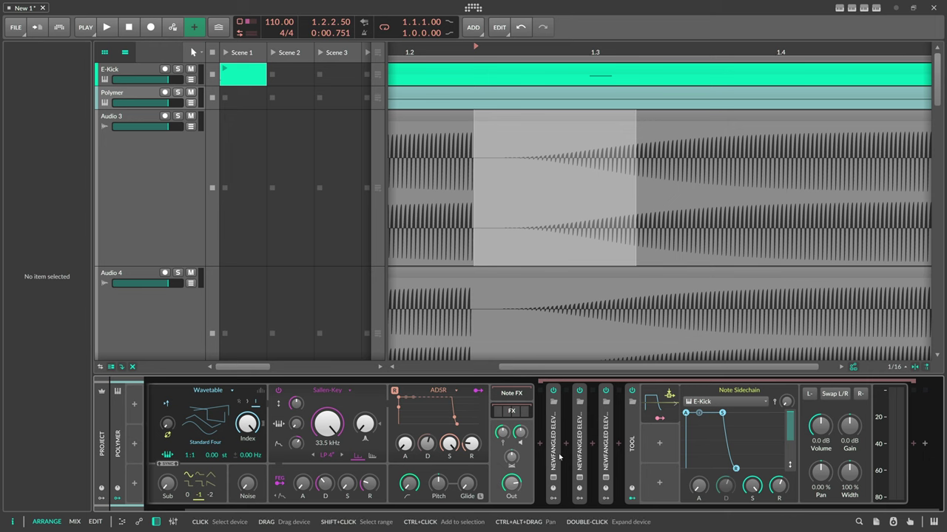
Bounce the Polymer clip post-fader at 32-bit floating-point to a new audio track, with Note Sidechain modulating Tool's Volume
scroll(454, 492, "left", 1)
right_click(596, 74)
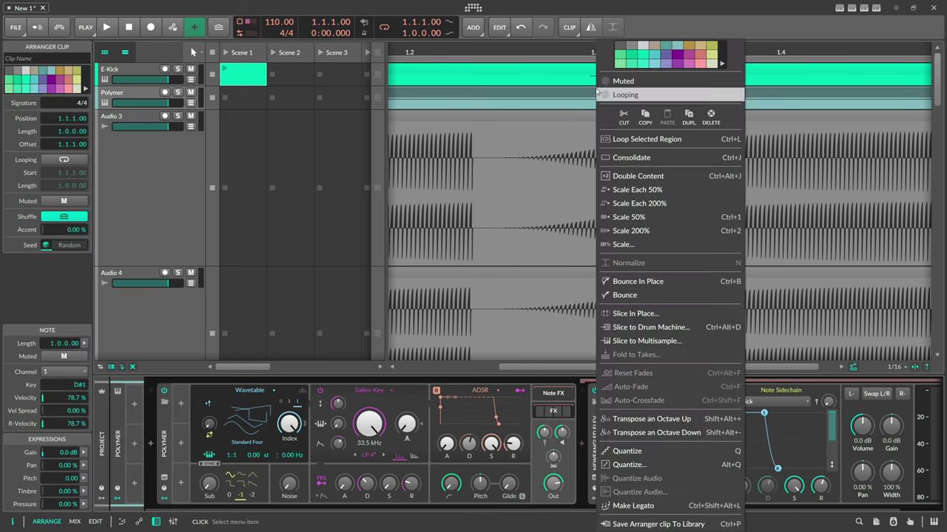
left_click(625, 295)
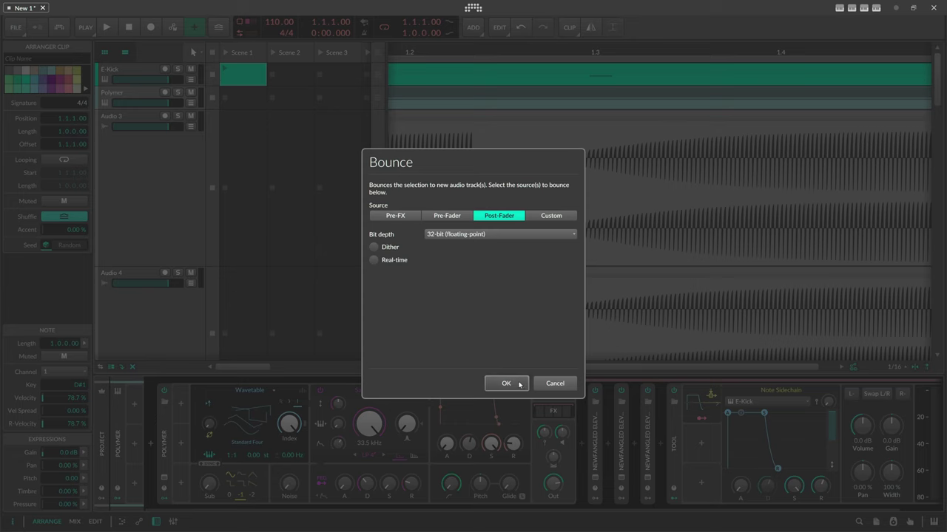
left_click(506, 383)
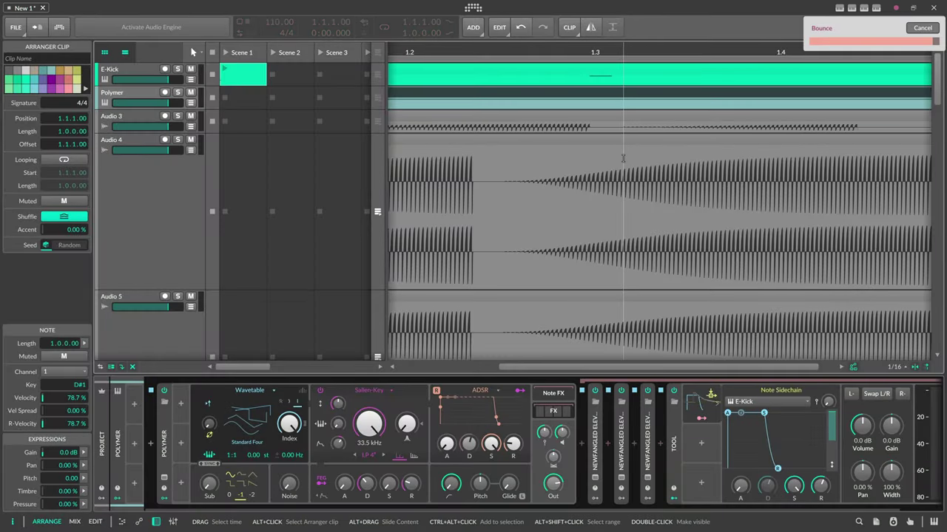
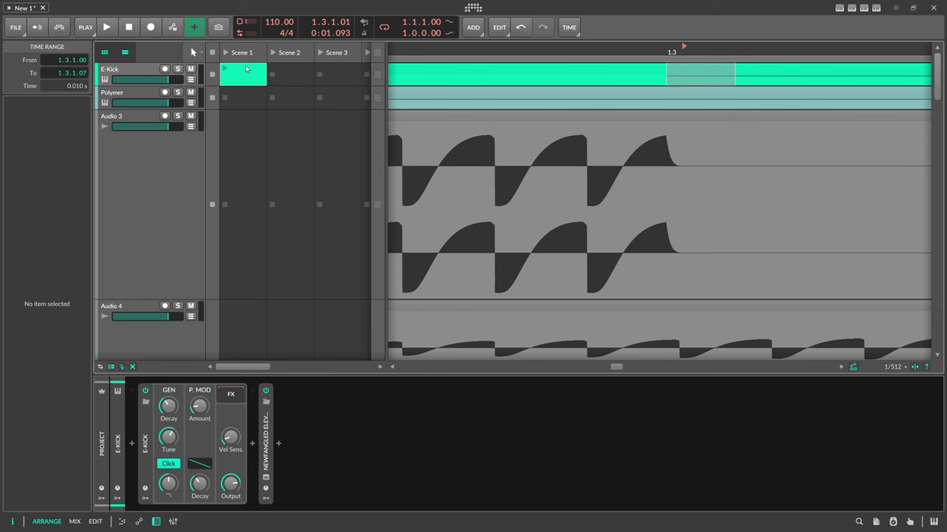
Add a Time Shift device at the end of the Polymer track's device chain, after the Polymer instrument
left_click(136, 96)
left_click(137, 119)
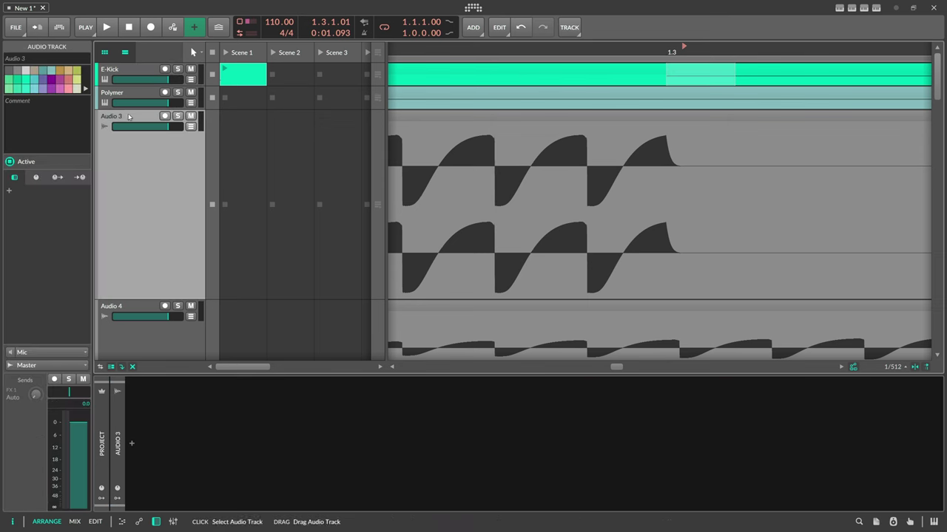
left_click(137, 97)
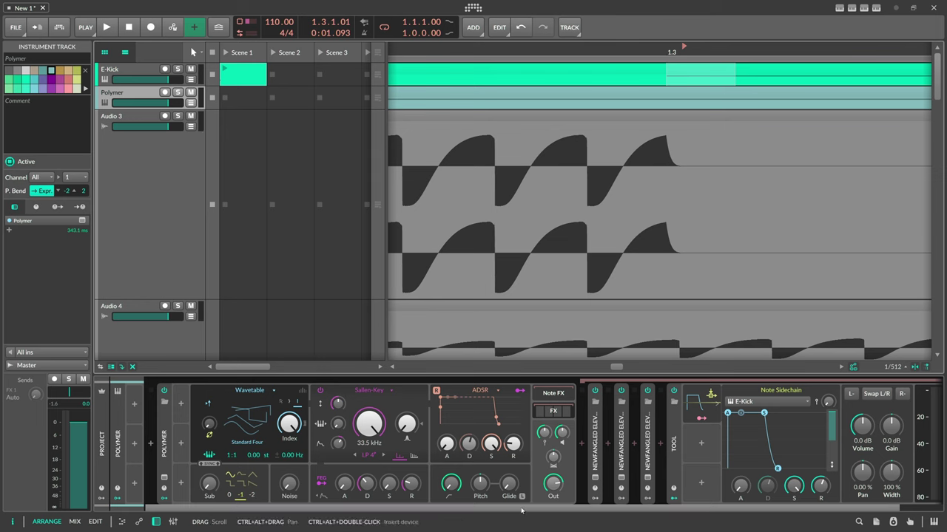
scroll(920, 445, "down", 2)
left_click(920, 445)
type("time")
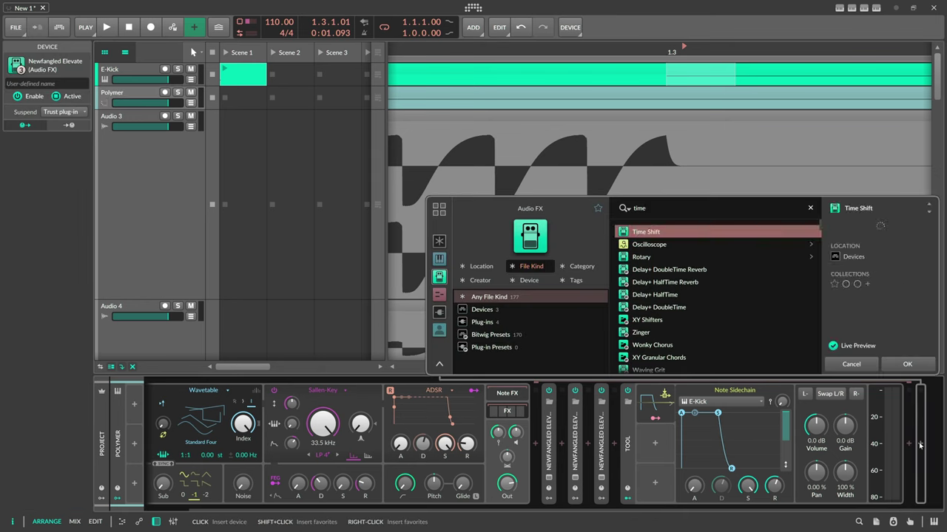
key("Return")
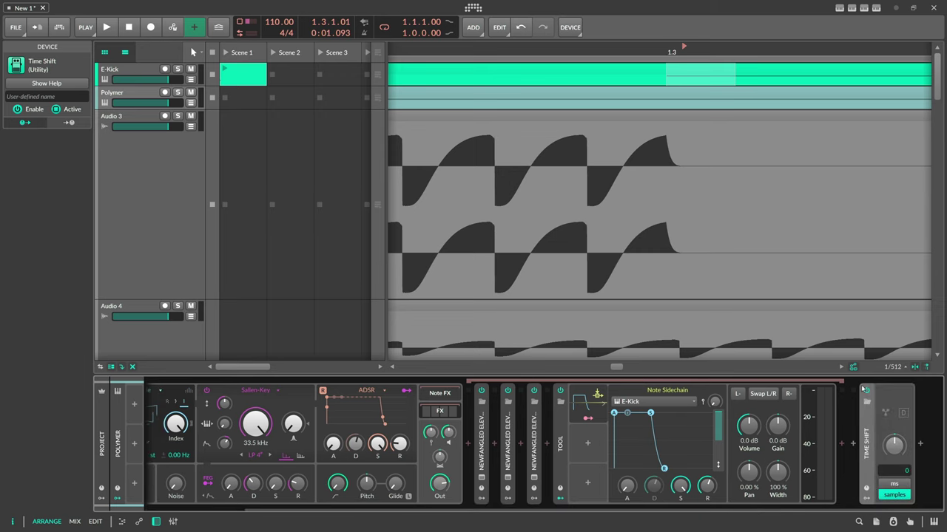
Switch Time Shift to milliseconds and set its shift to -1 ms
left_click(894, 484)
double_click(902, 470)
type("-1 ms")
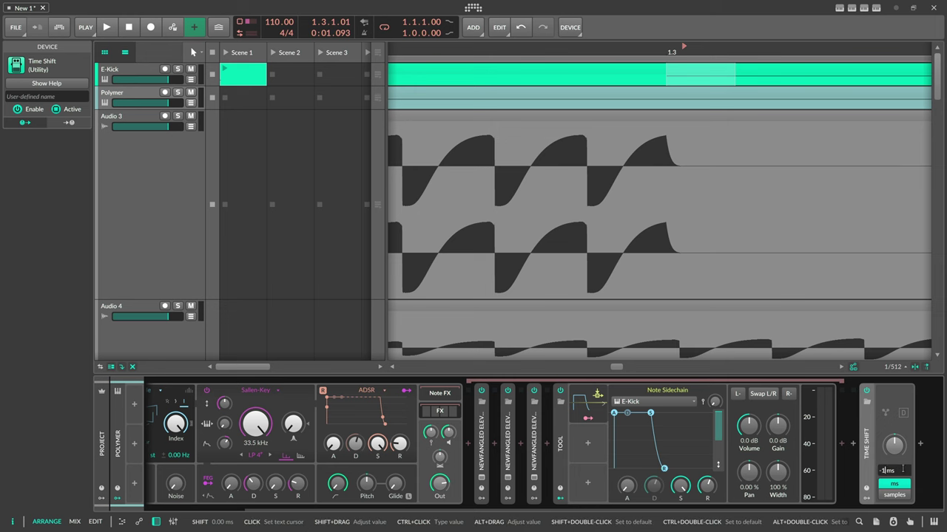
key("Return")
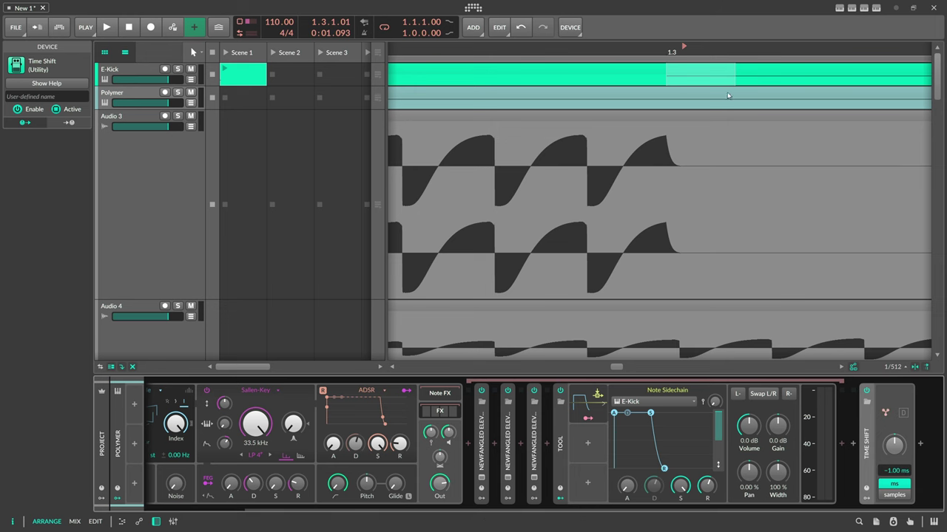
Bounce the Polymer clip with the -1 ms Time Shift to a new audio track
left_click(682, 93)
right_click(670, 93)
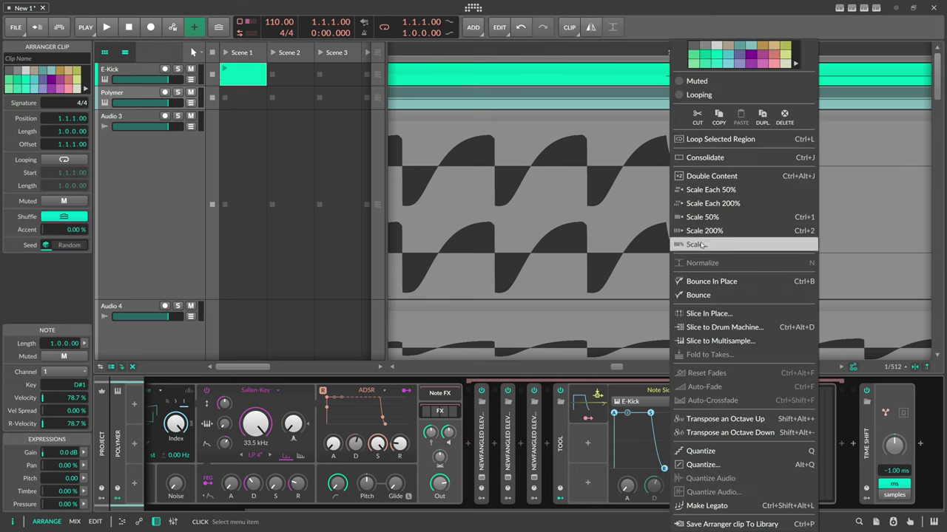
left_click(698, 296)
left_click(510, 383)
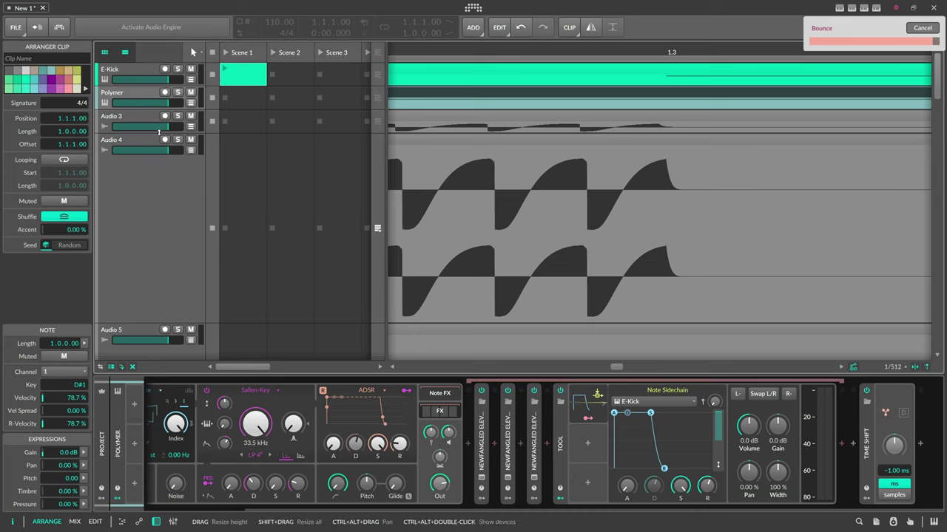
Set the playback start to 1.3.1.00 and compare where ducking begins on Audio 3 and Audio 4
scroll(667, 54, "up", 3)
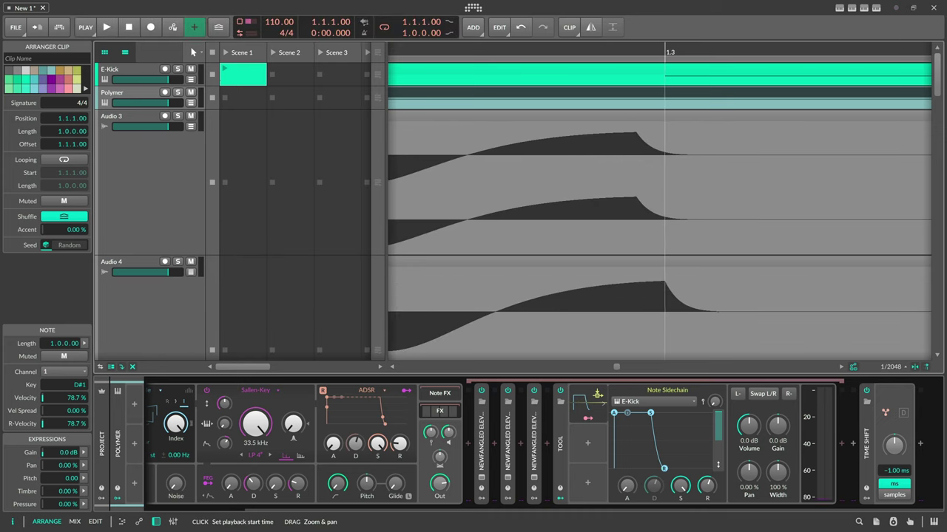
left_click(665, 51)
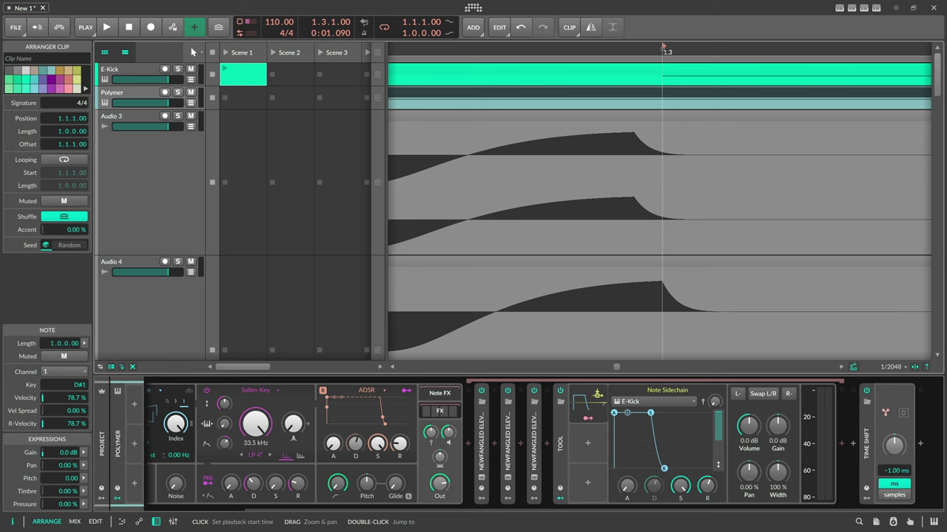
scroll(663, 49, "down", 6)
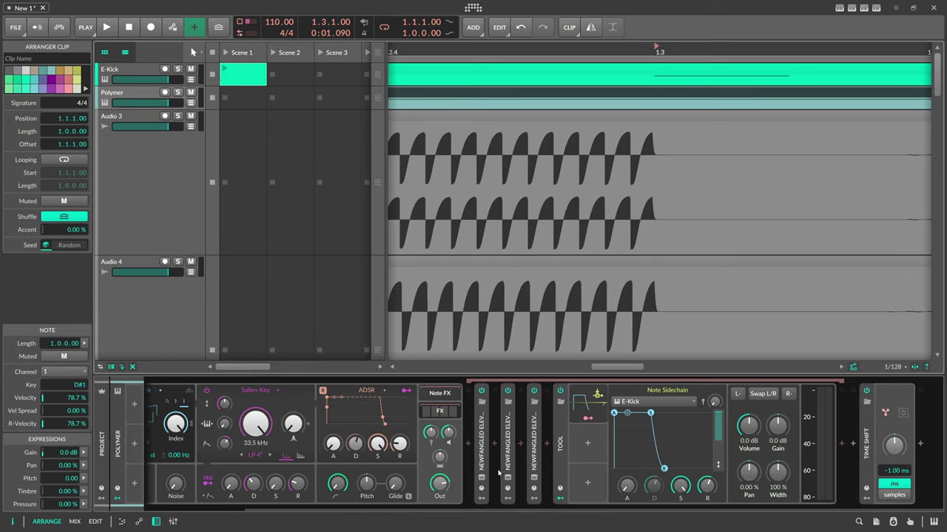
scroll(498, 473, "left", 3)
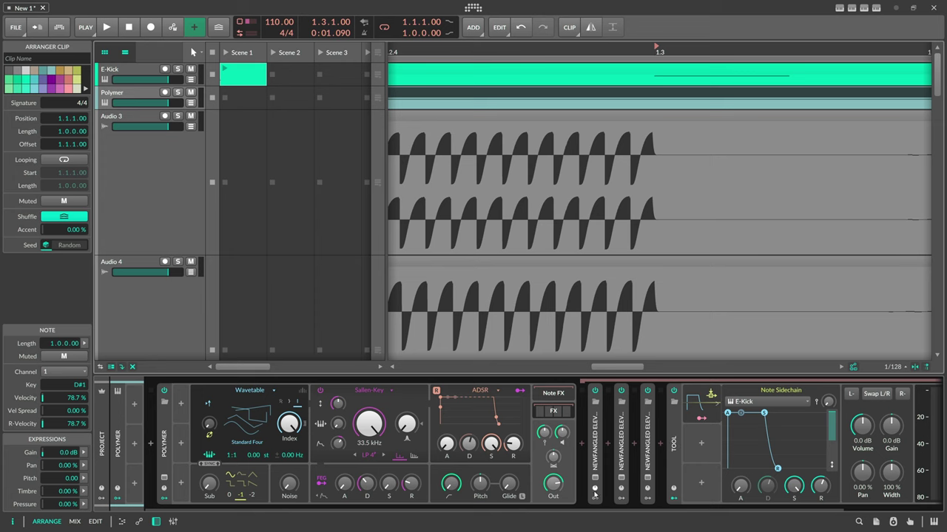
Delete the -1 ms Time Shift device after Polymer
scroll(694, 416, "down", 3)
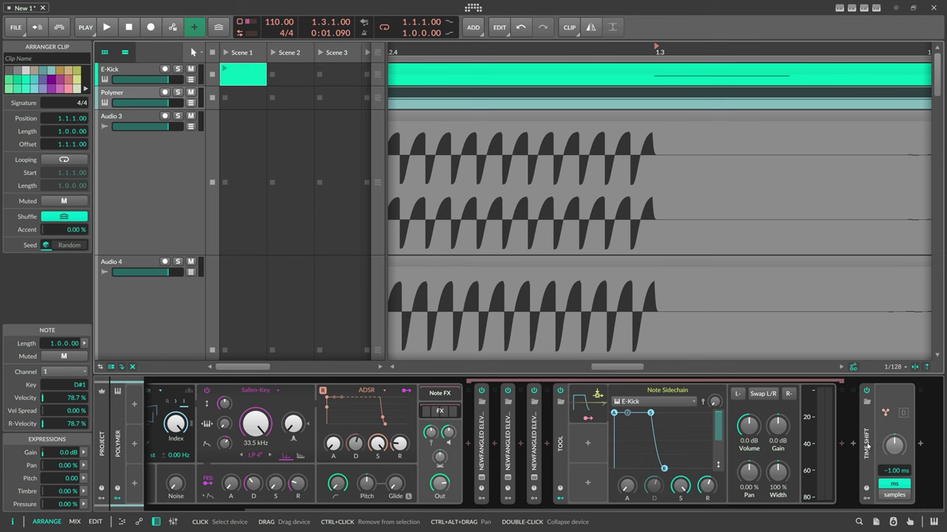
left_click(867, 445)
key("Delete")
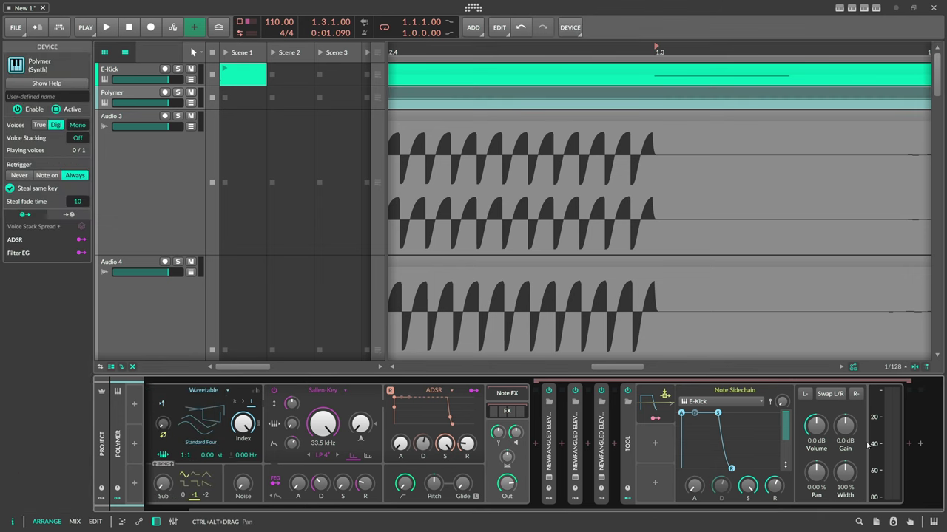
Move the Note Sidechain modulator from the nested Tool back to Polymer and delete Tool from Polymer's FX chain
left_click_drag(603, 509, 539, 507)
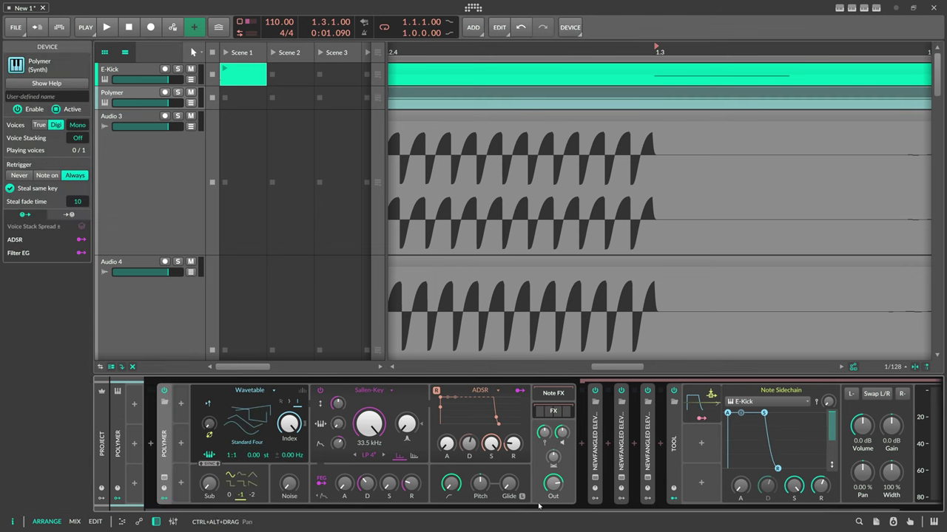
left_click_drag(700, 406, 197, 407)
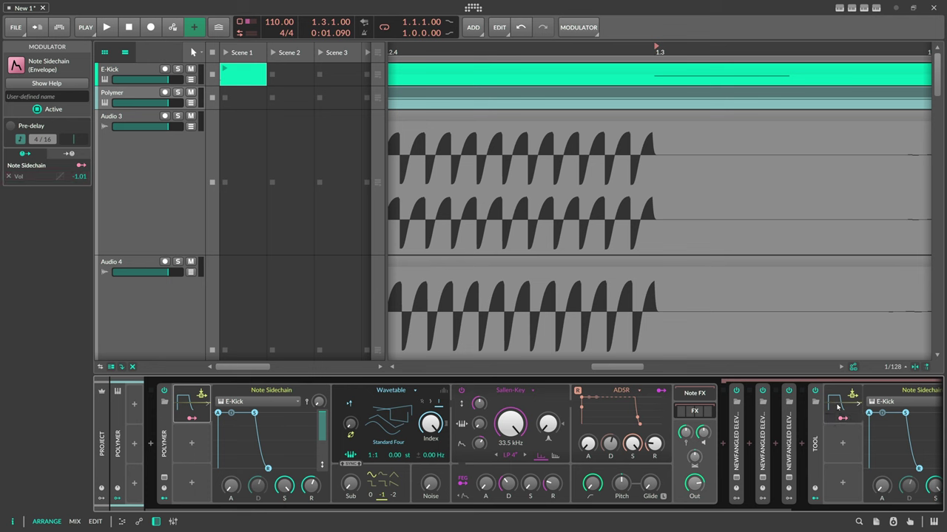
left_click(834, 404)
key("Delete")
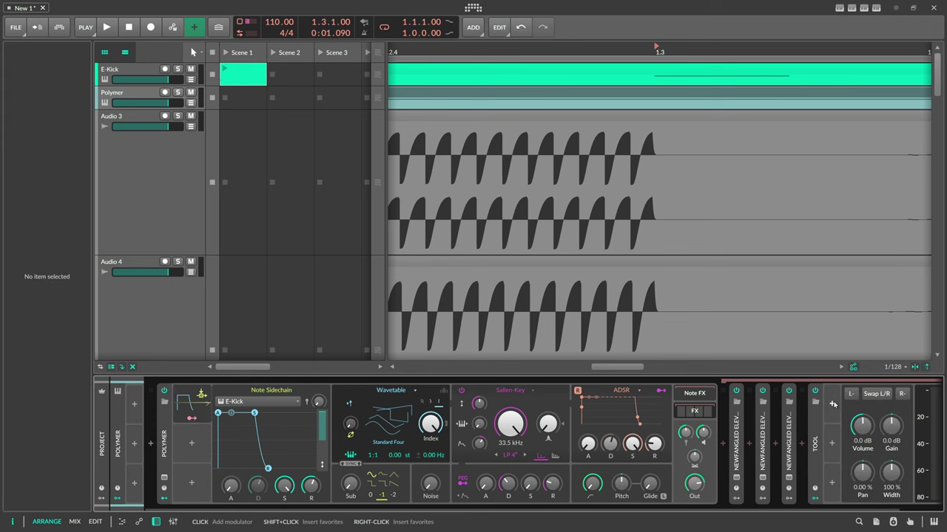
left_click(815, 439)
key("Delete")
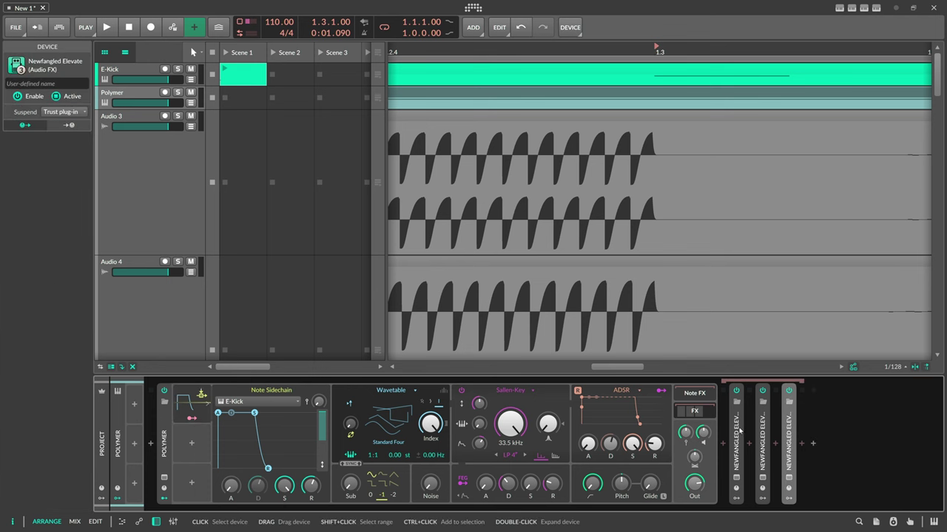
Move the three Newfangled Elevate plug-ins out of Polymer's FX chain to the track's main chain after Polymer
left_click(739, 432)
left_click(761, 433, "ctrl")
left_click(787, 434, "ctrl")
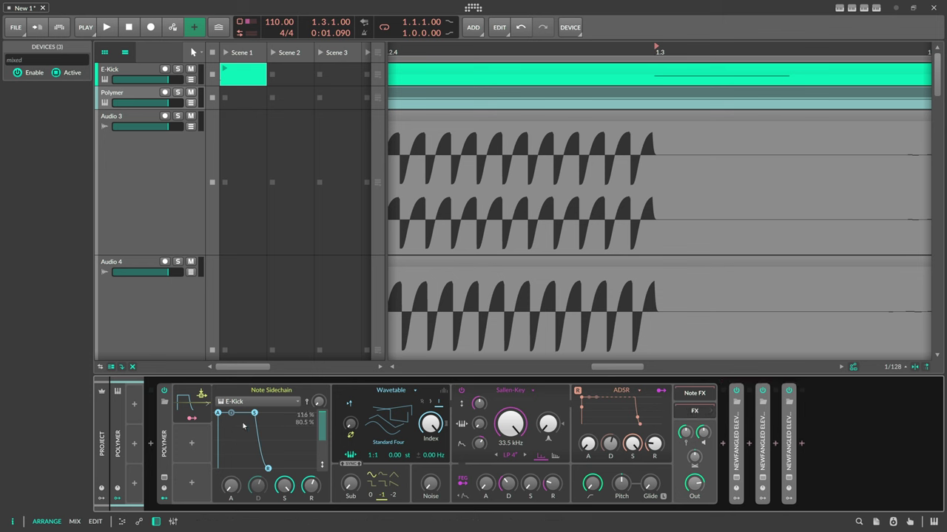
Map Polymer's Note Sidechain modulator to its Out level with a negative amount
left_click(192, 419)
left_click_drag(694, 485, 695, 529)
left_click(191, 418)
Bounce the Polymer clip to a new audio track with the three Elevate plug-ins placed after Polymer
left_click_drag(668, 52, 648, 41)
right_click(650, 96)
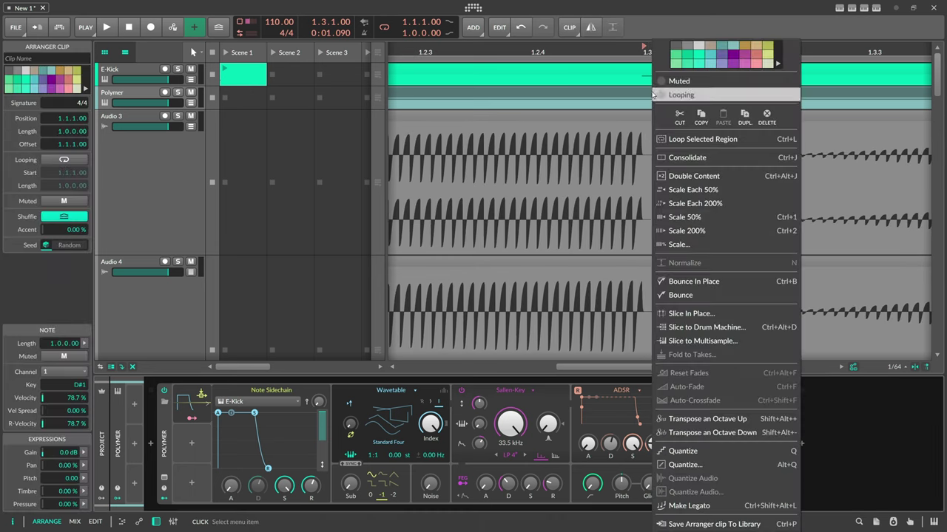
left_click(681, 297)
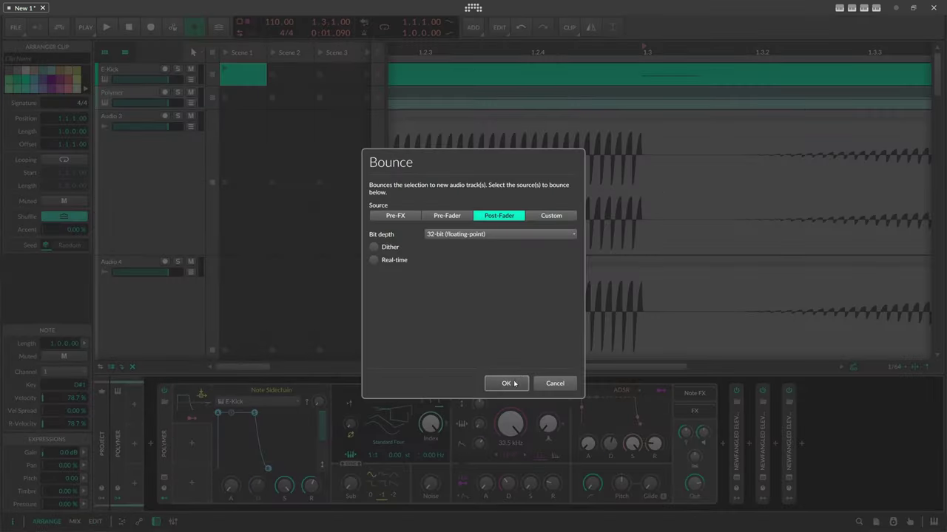
left_click(505, 382)
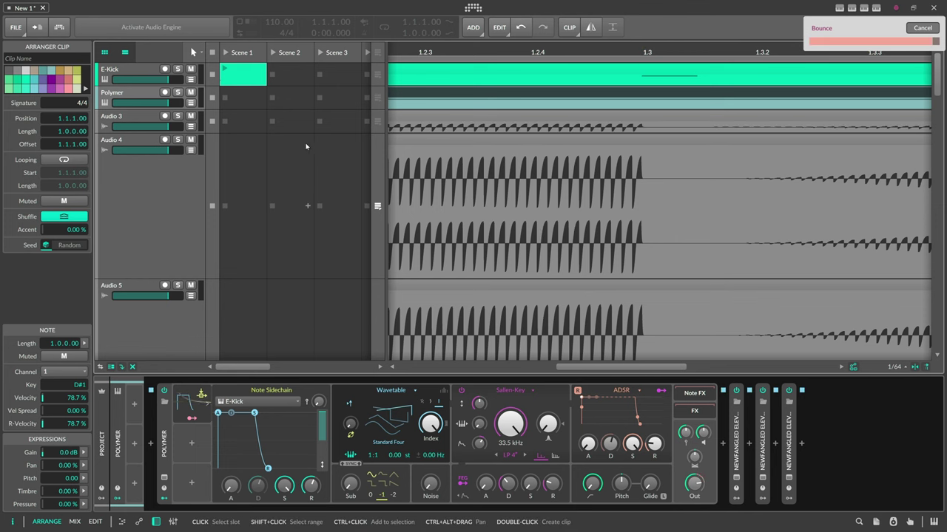
Enlarge the Audio 3 track and compare its ducking at 1.3 with Audio 4
left_click(644, 51)
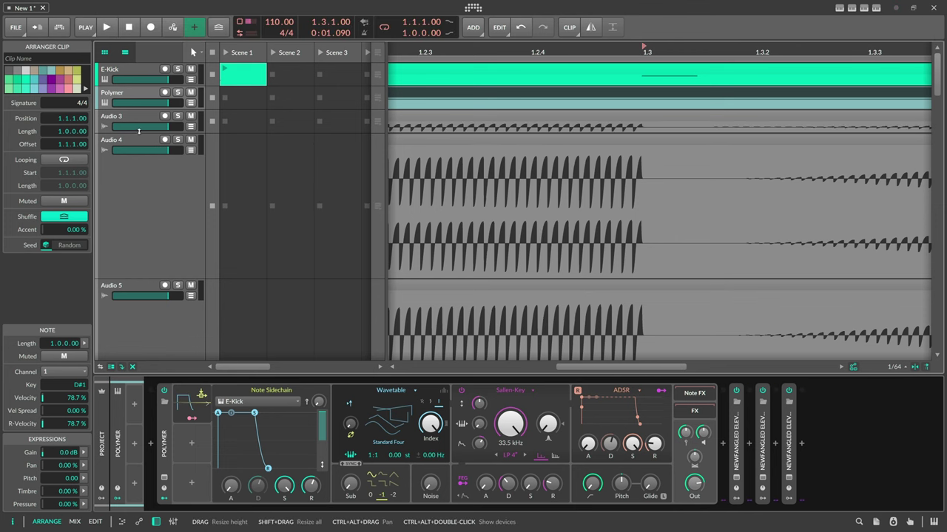
left_click_drag(138, 133, 135, 211)
left_click_drag(647, 52, 640, 75)
Move all three Newfangled Elevate plug-ins from the main chain into Polymer's nested FX chain
left_click(735, 431)
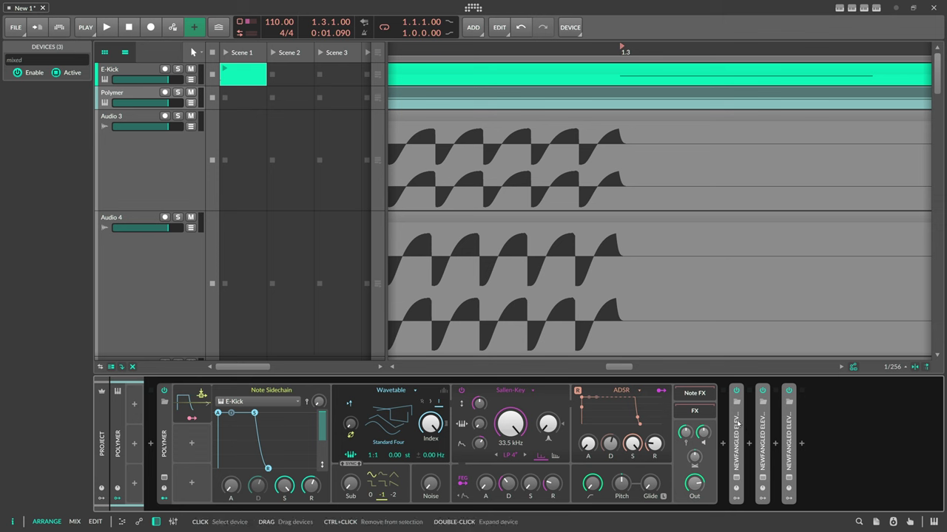
left_click(762, 427)
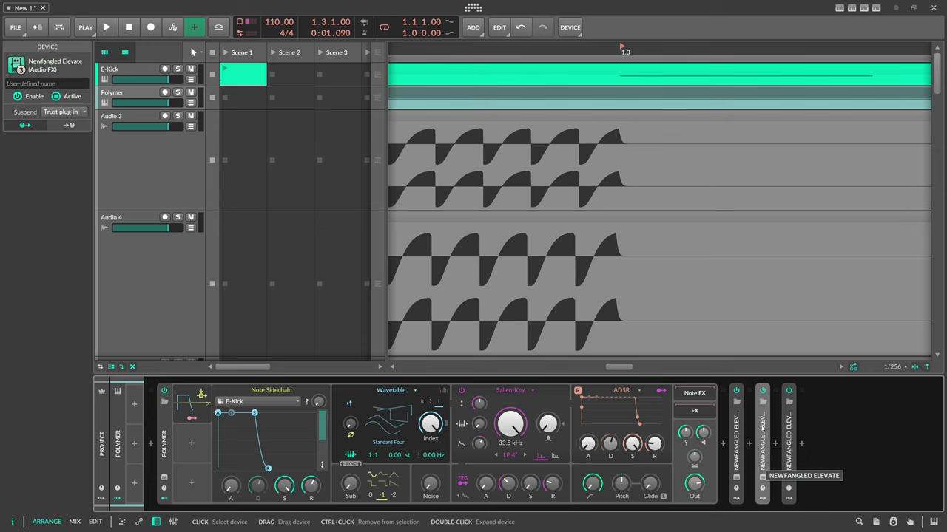
left_click(737, 431)
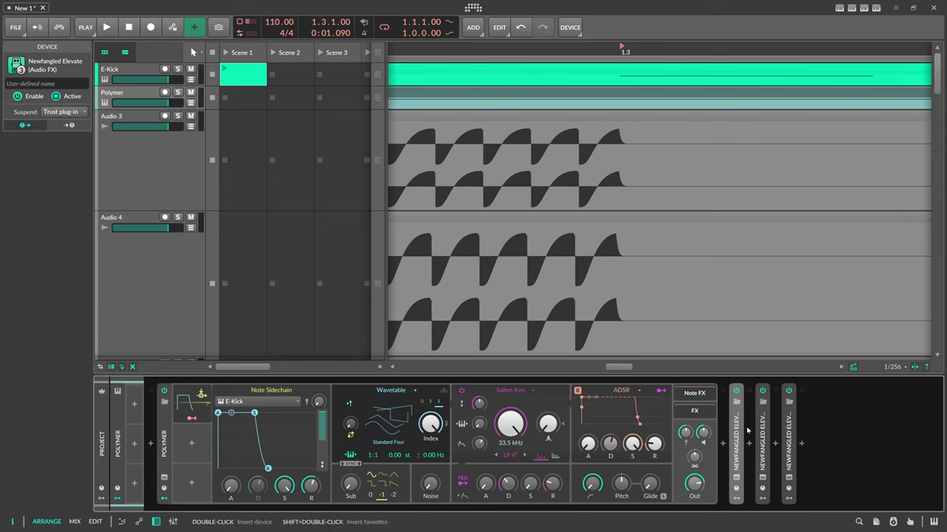
left_click(761, 430, "ctrl")
left_click(786, 432, "ctrl")
left_click_drag(738, 429, 700, 415)
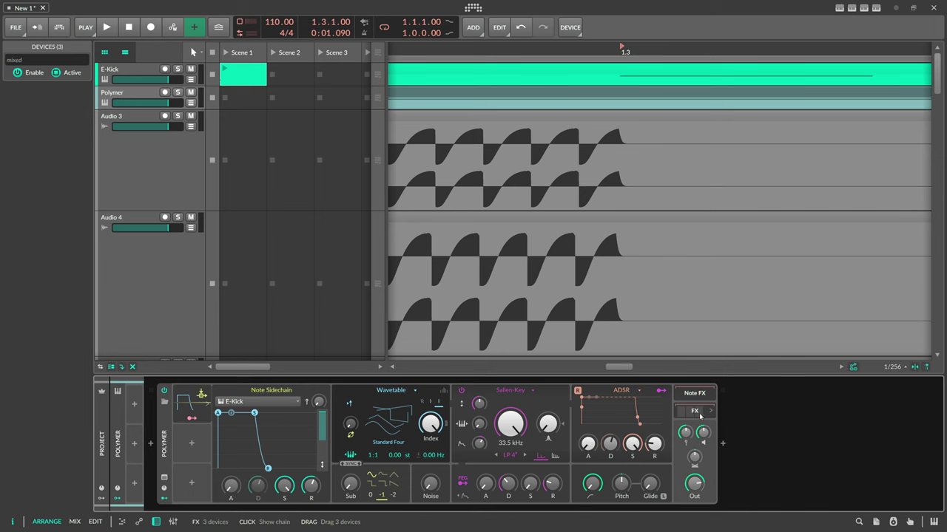
Bounce the Polymer clip to a new audio track with the Elevate plug-ins nested, and mark its Audio 3 ducking from 1.2.2.56 to 1.3.2.00
right_click(638, 113)
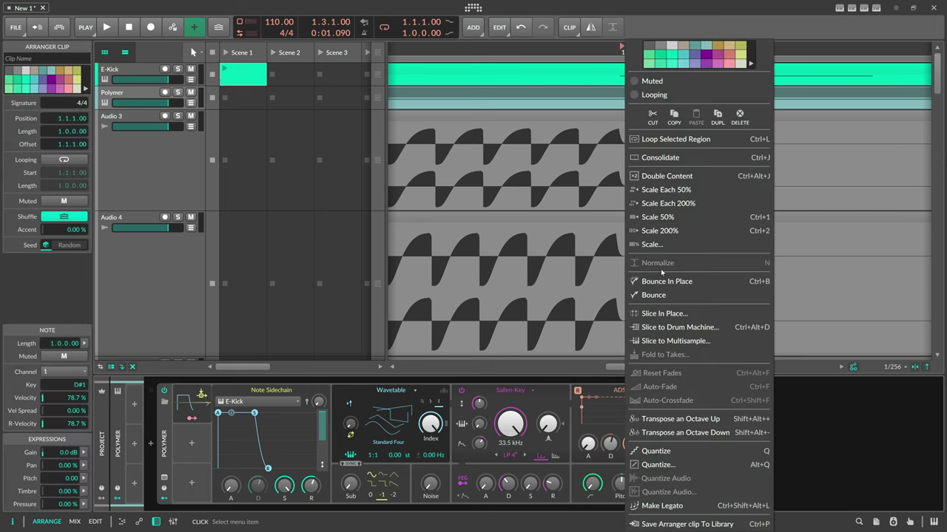
left_click(656, 293)
left_click(518, 388)
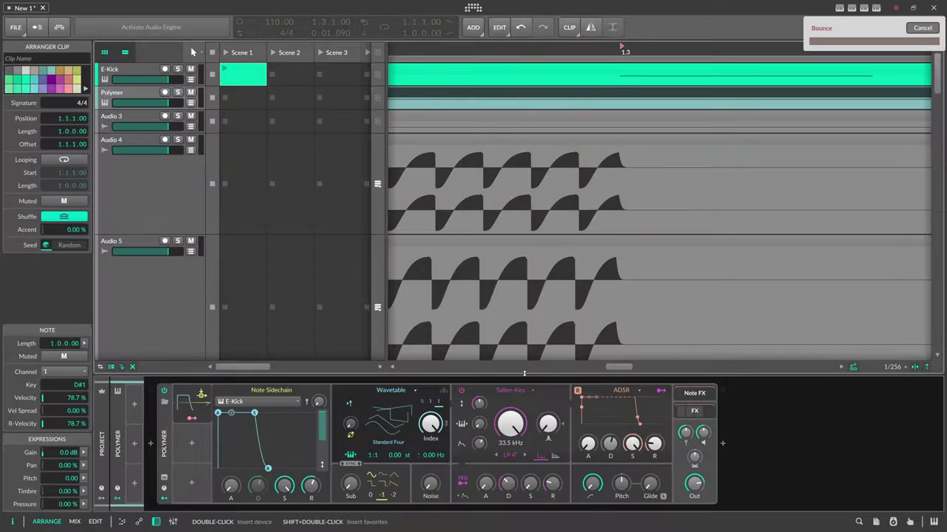
left_click_drag(621, 53, 598, 61)
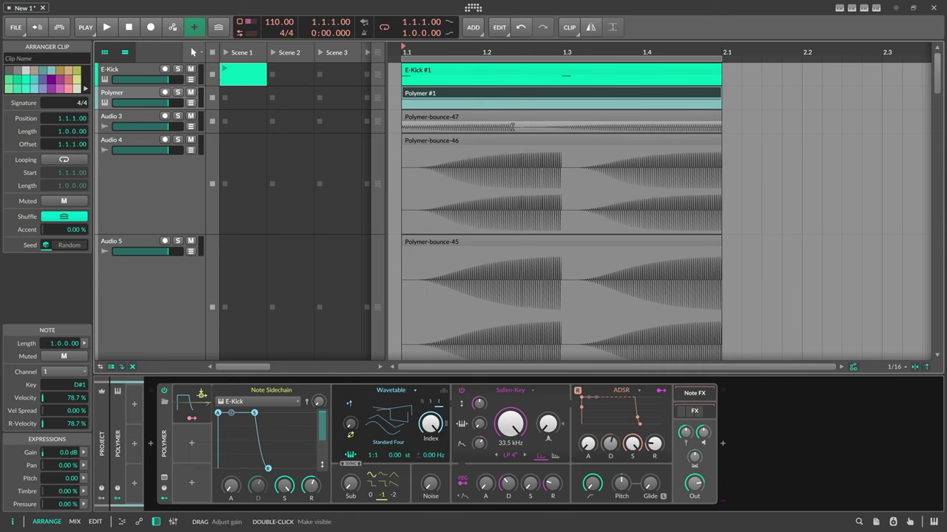
left_click_drag(513, 117, 583, 115)
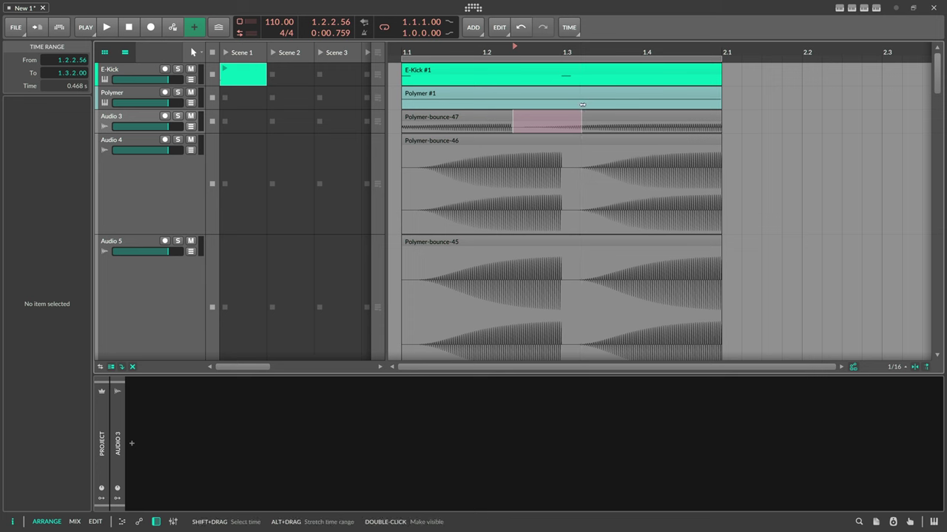
Delete the Note Sidechain modulator from the Polymer device and collapse the device's modulator slots
left_click(129, 93)
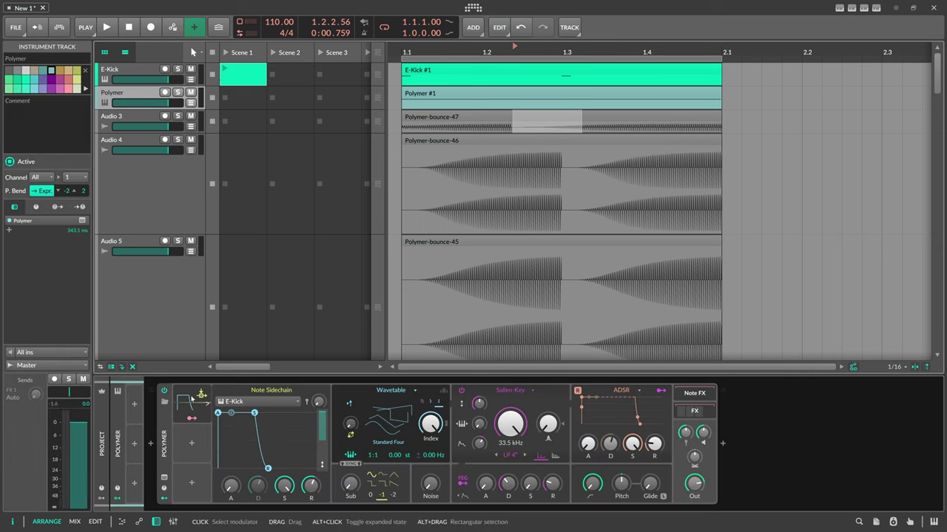
left_click(190, 403)
left_click(188, 404)
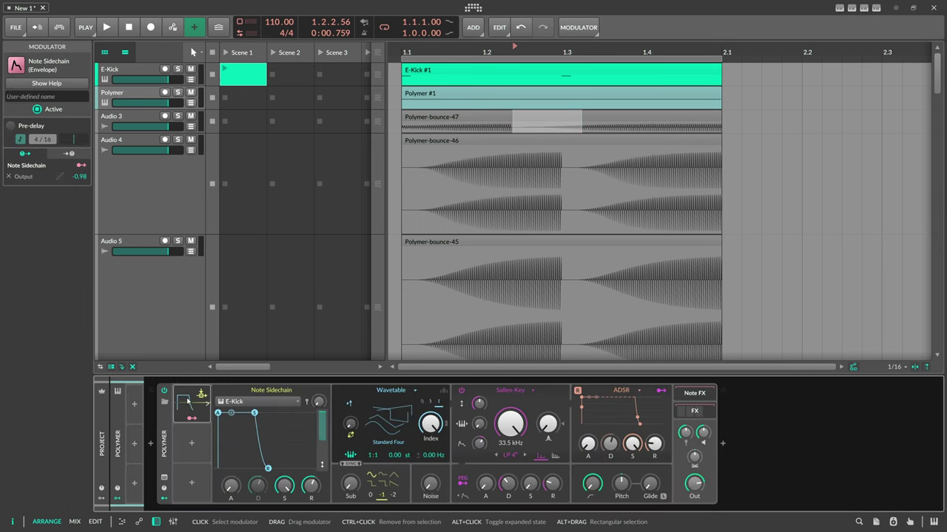
key("Delete")
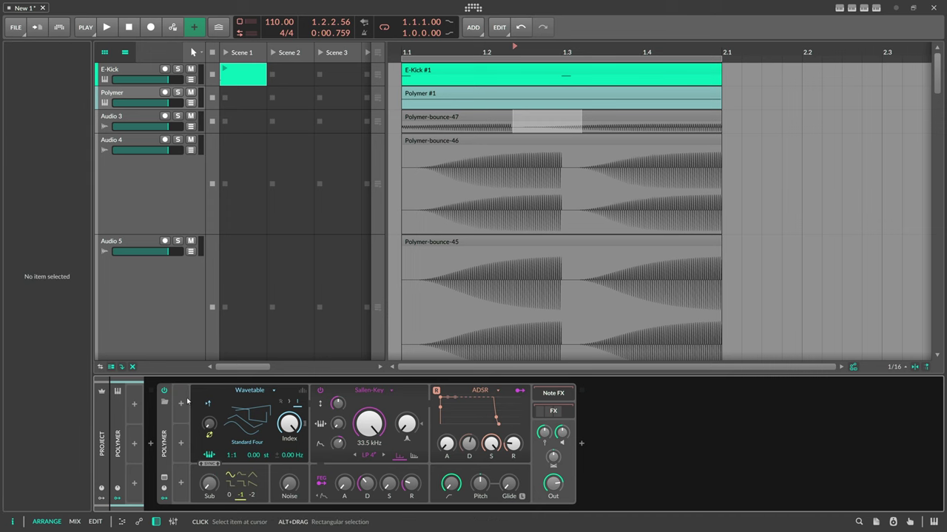
left_click(164, 498)
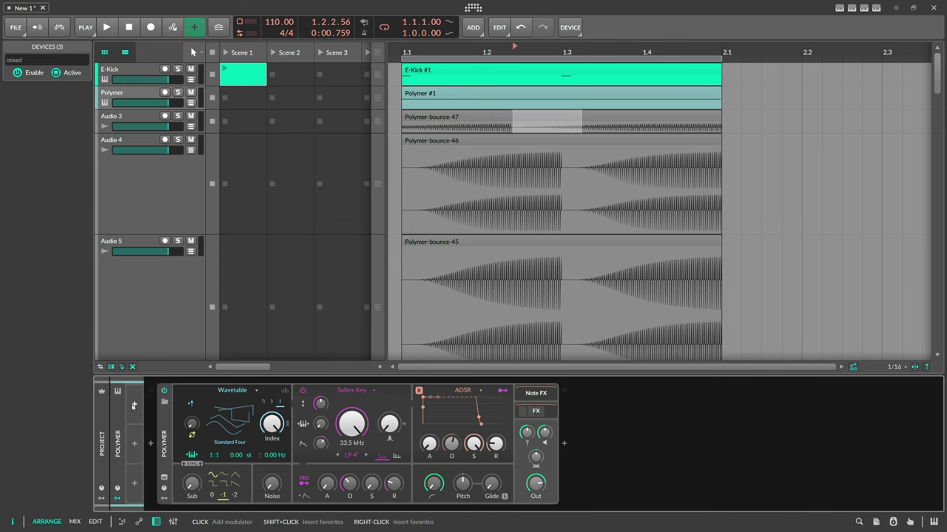
Add a Segments modulator to the Polymer track itself and expand its controls
left_click(134, 406)
type("seg")
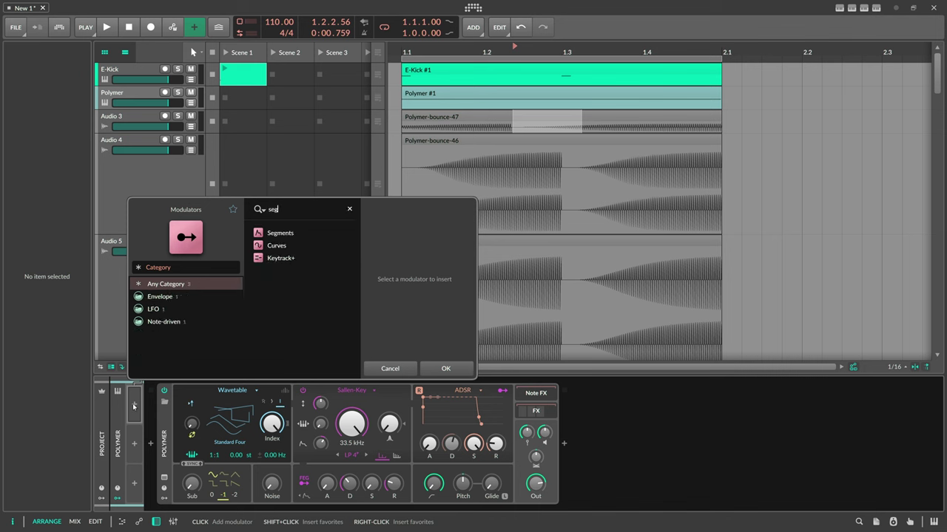
double_click(280, 234)
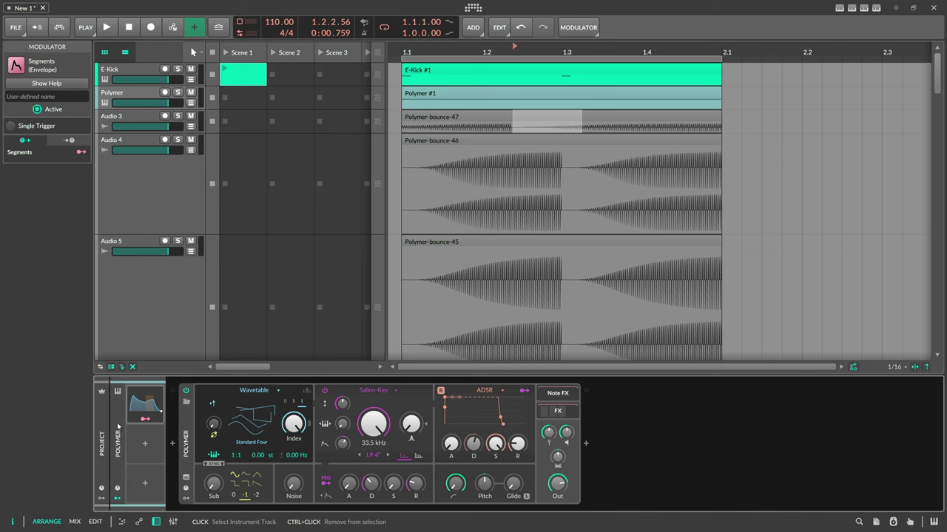
left_click(118, 423)
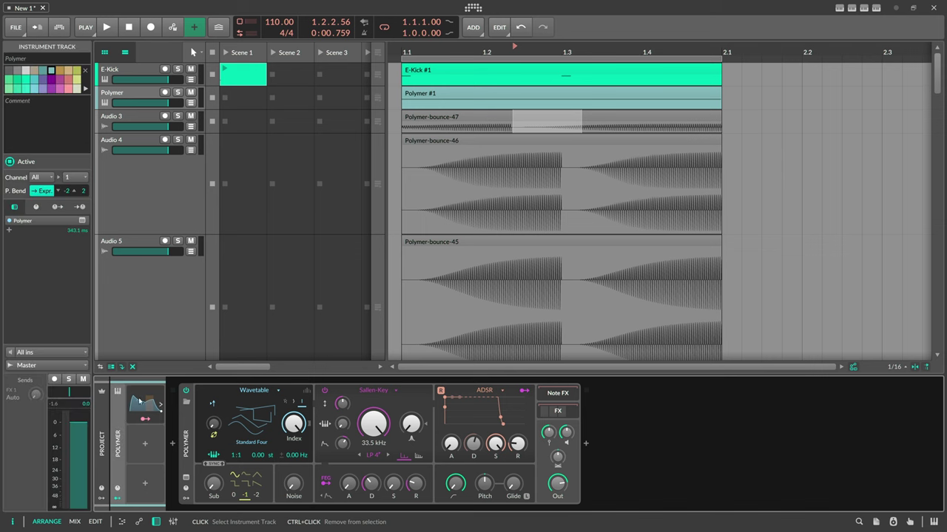
left_click(140, 401)
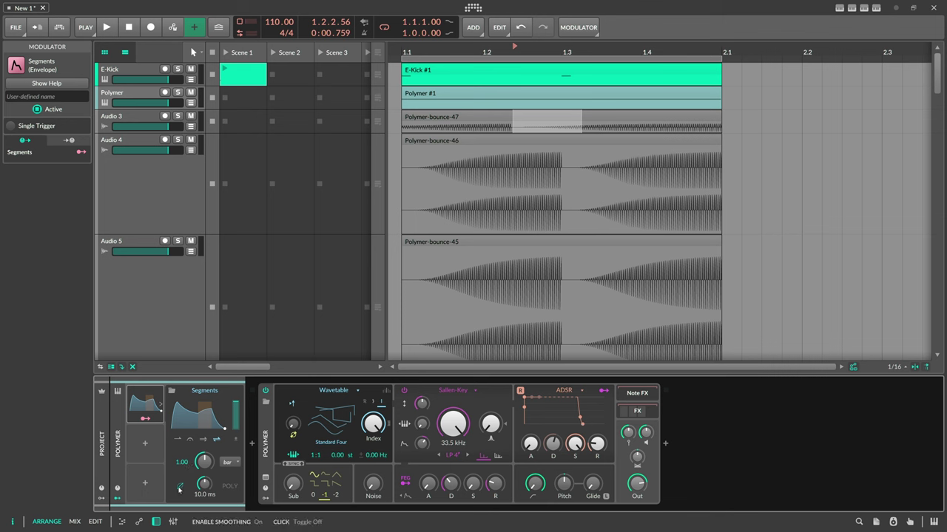
Set the Segments timebase to seconds, turn off its looping and set its length to 0.11 seconds
left_click(226, 462)
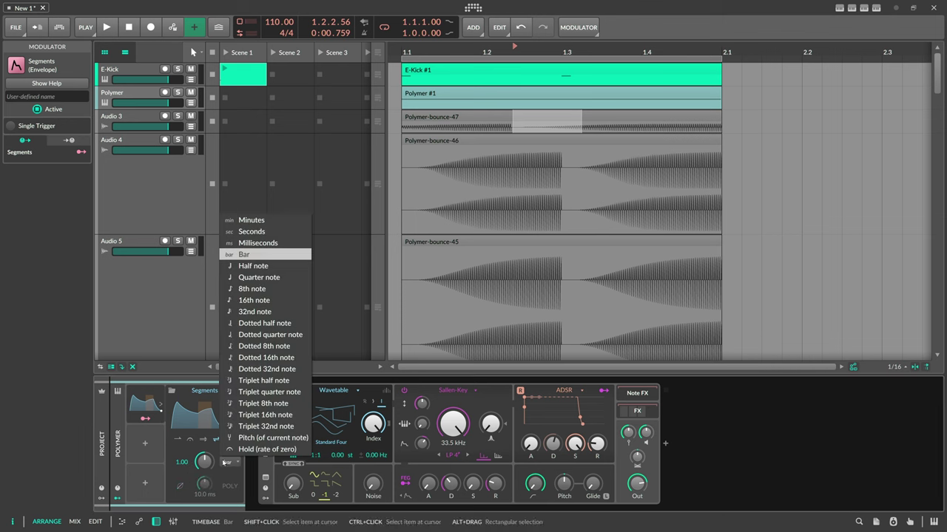
left_click(256, 233)
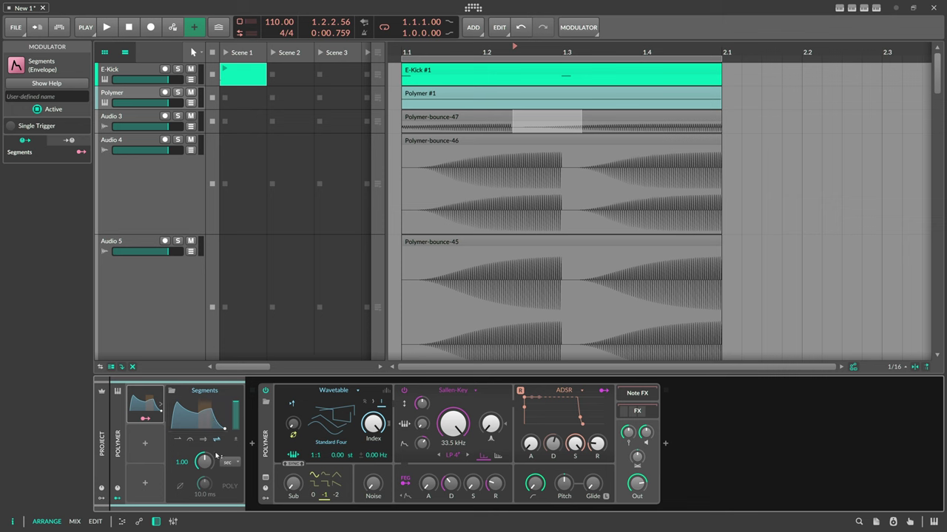
left_click(179, 440)
mouse_move(205, 462)
left_mouse_down()
mouse_move(204, 482)
mouse_move(204, 458)
left_mouse_up()
Reshape the Segments curve to start at 100 %, hold briefly and decay to 0 %, removing the other intermediate point
left_click(199, 416)
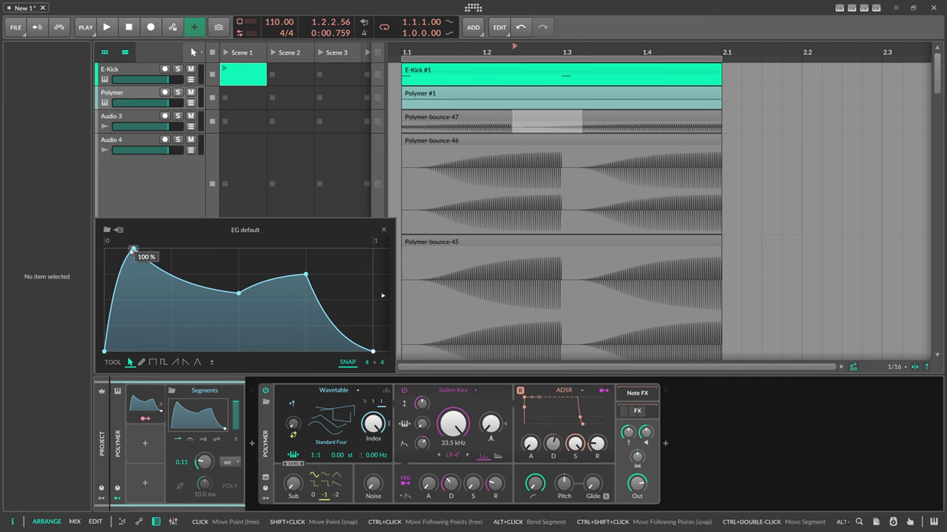
left_click_drag(134, 250, 99, 251)
left_click_drag(238, 294, 132, 250)
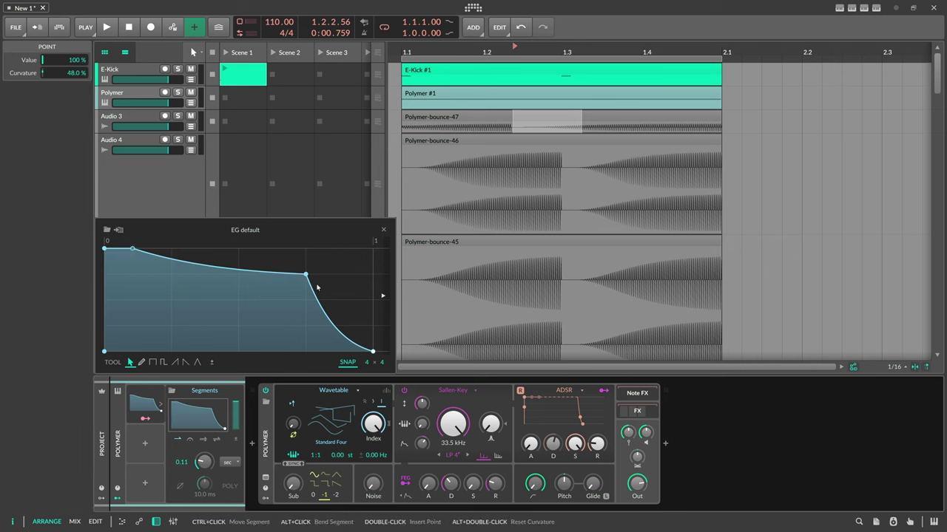
double_click(304, 276)
left_click_drag(252, 331, 204, 351)
left_click(383, 231)
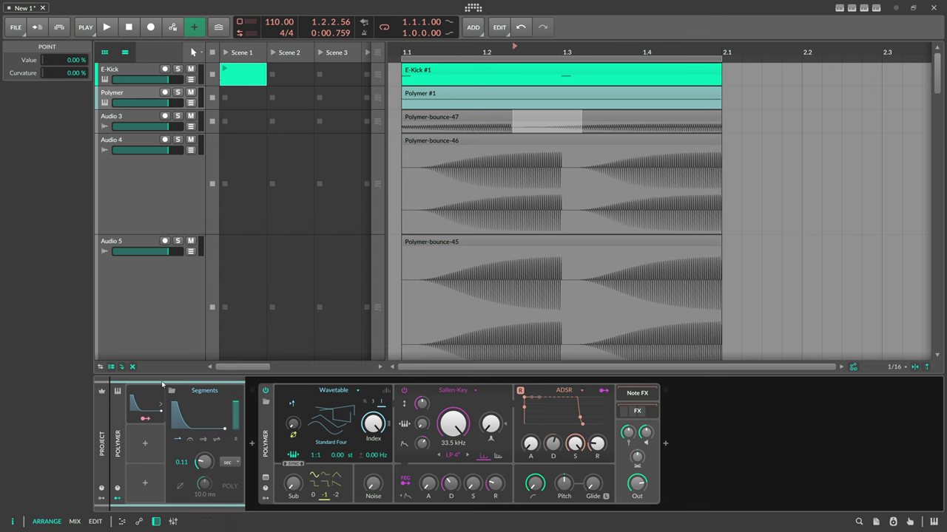
Show the Polymer track's modulation mappings by source and select E-Kick as the note source for its modulators
left_click(116, 424)
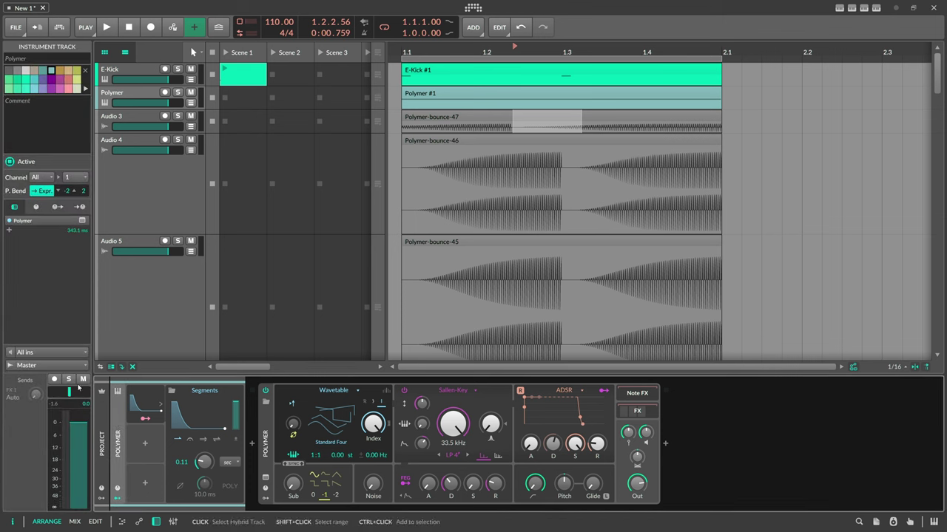
left_click(42, 210)
left_click(53, 209)
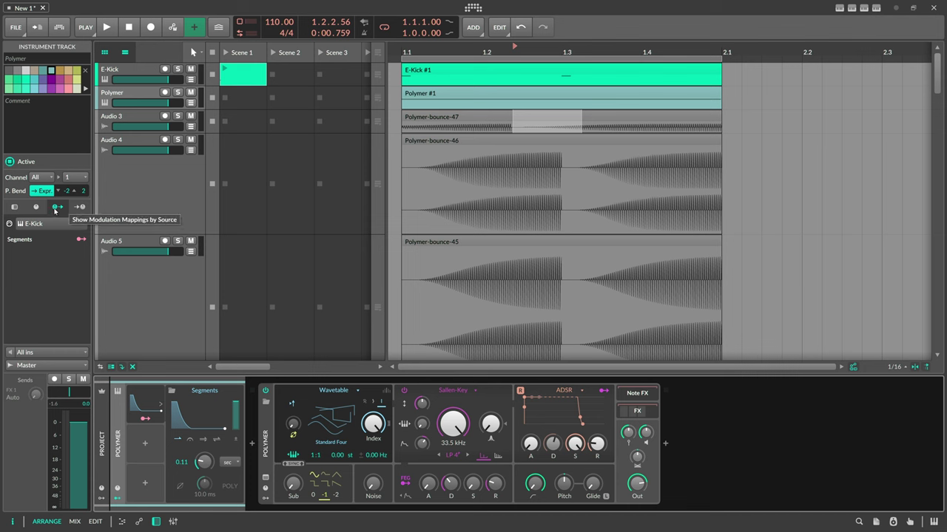
left_click(37, 224)
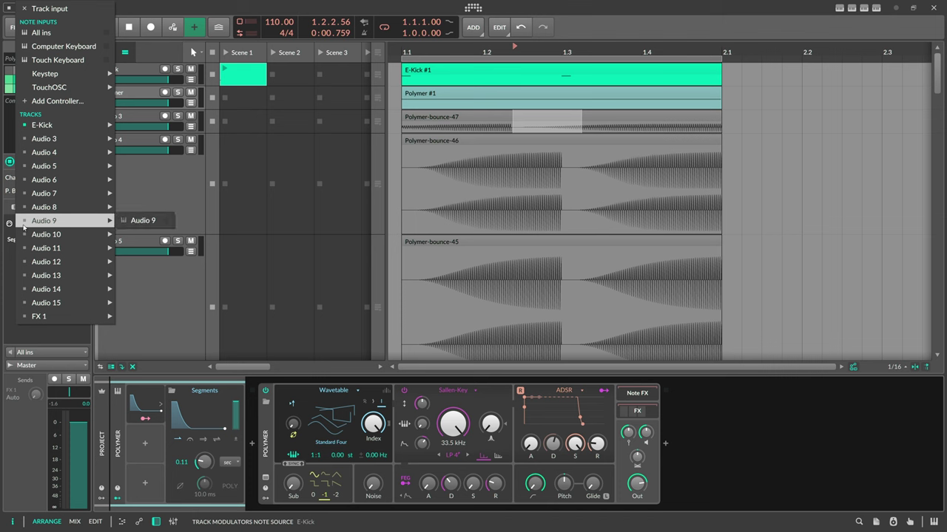
mouse_move(64, 129)
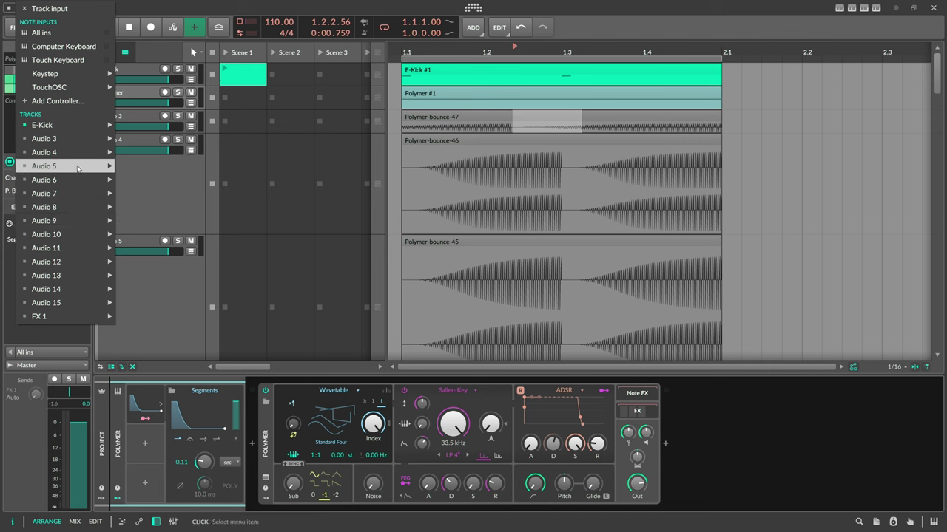
left_click(139, 125)
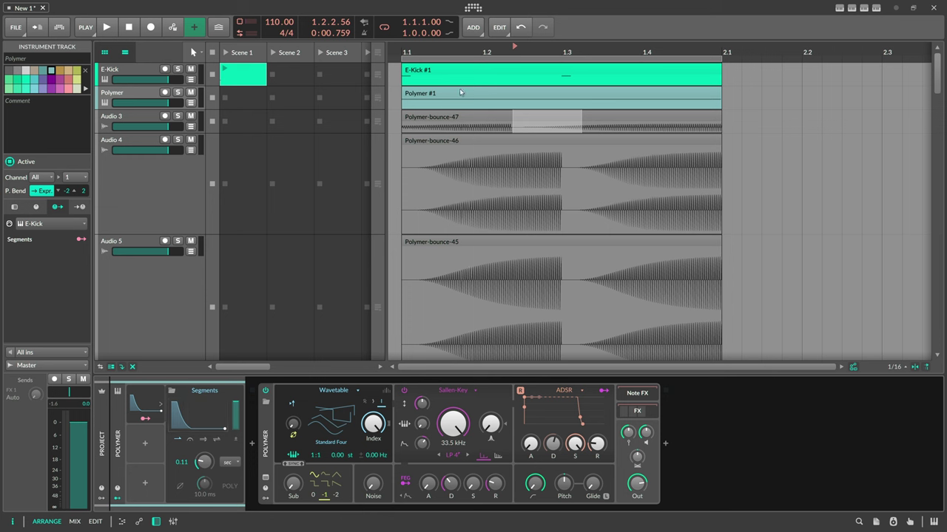
Play the arrangement briefly from just before 1.3 to check the Segments modulator's response to the kick
left_click(542, 47)
key("space")
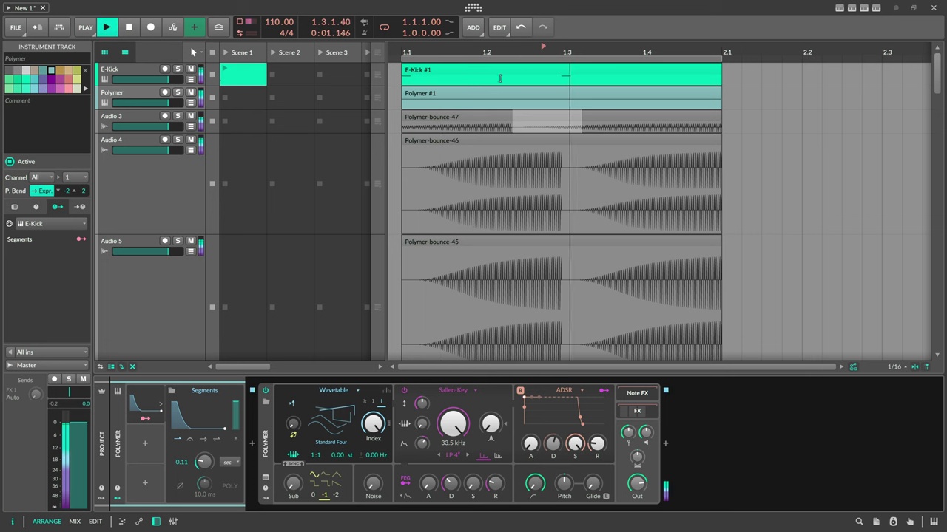
key("space")
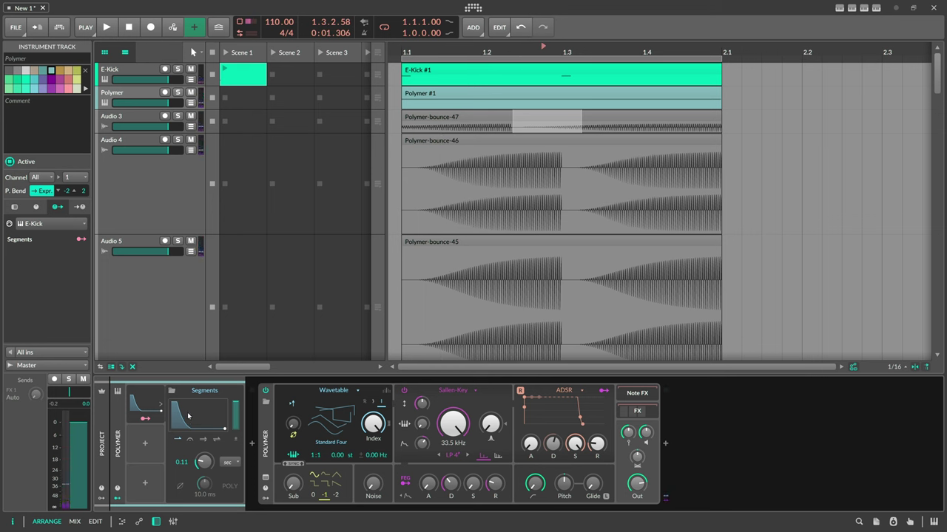
Map the track-level Segments modulator to Polymer's Out level with an amount of about -0.99
left_click(145, 418)
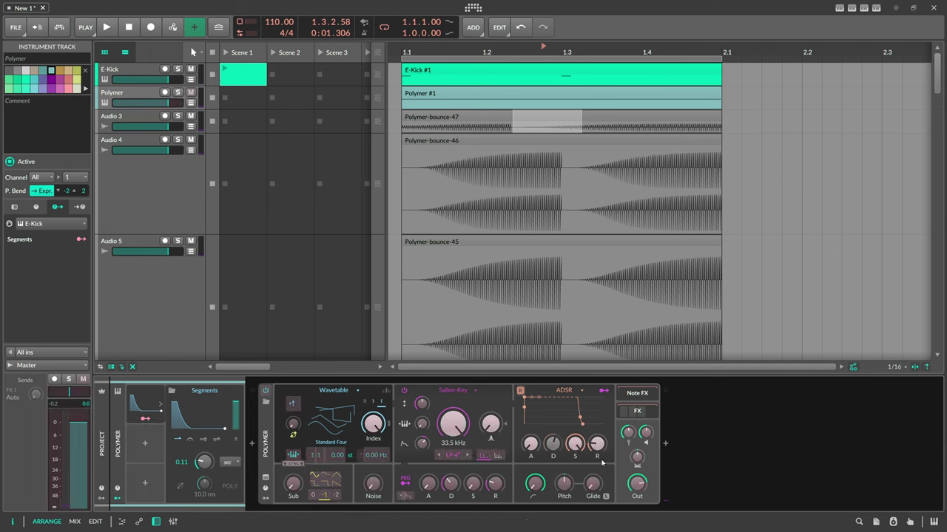
left_click_drag(637, 484, 637, 511)
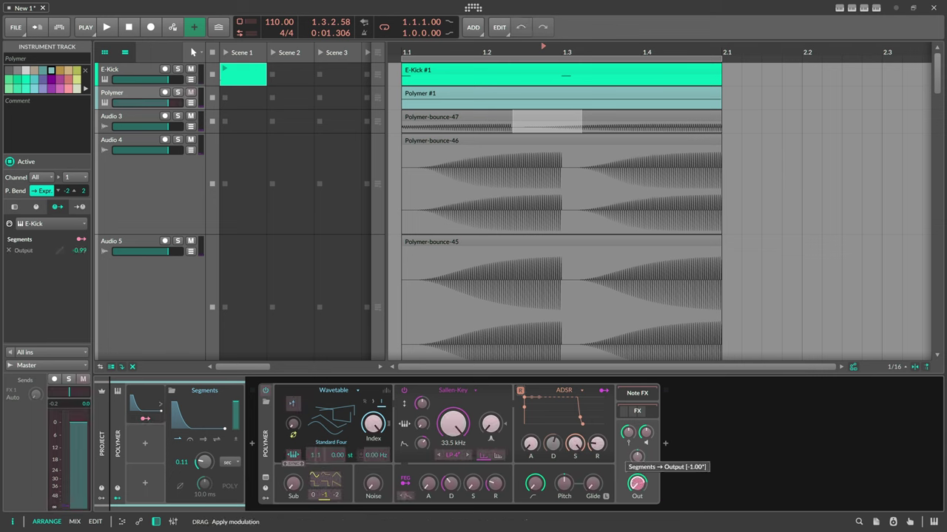
left_click(146, 419)
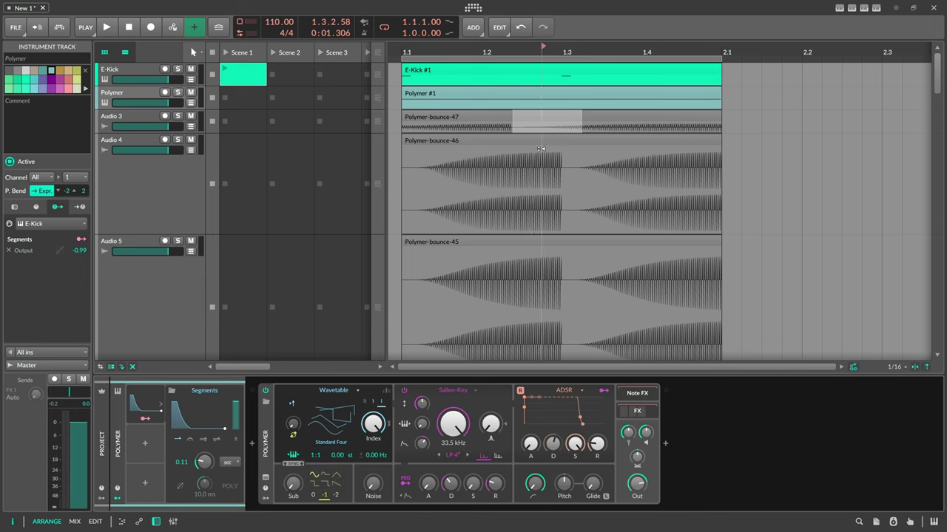
Bounce the Polymer clip to a new audio track with the Segments ducking applied from track level
left_click(562, 93)
right_click(568, 96)
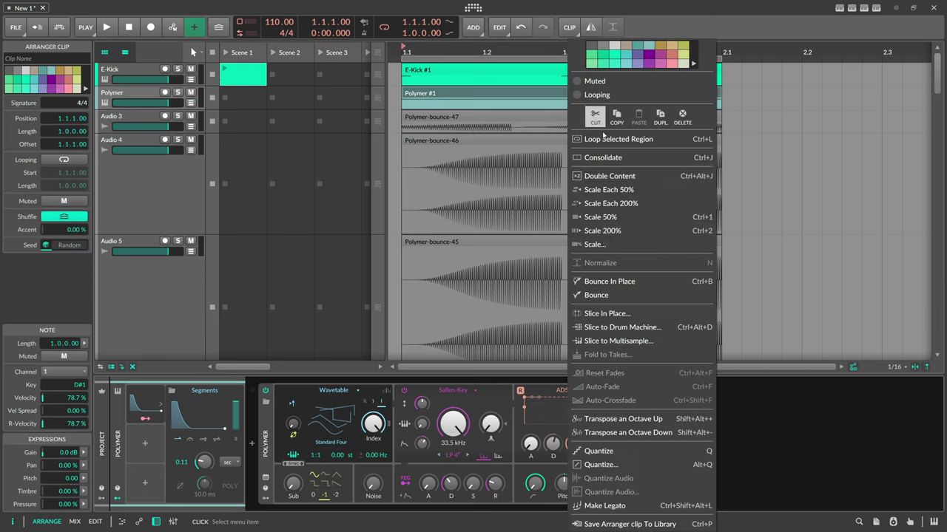
left_click(596, 295)
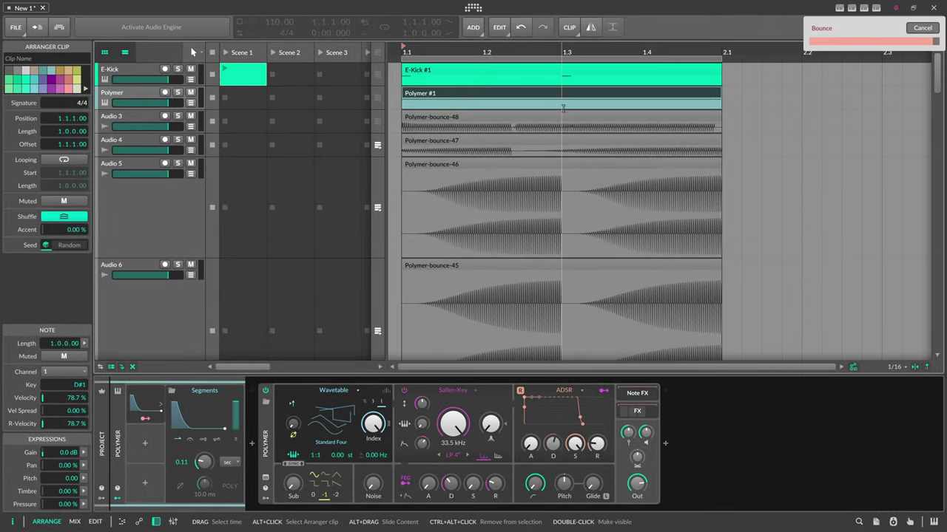
Compare the ducking position in the new Audio 3 bounce with the kick at 1.3 and the bounces below
left_click(563, 103)
left_click(539, 117)
left_click_drag(499, 48, 506, 18)
left_click(540, 49)
Move all three Newfangled Elevate plug-ins from Polymer's nested FX chain to the main chain after Polymer
left_click(132, 102)
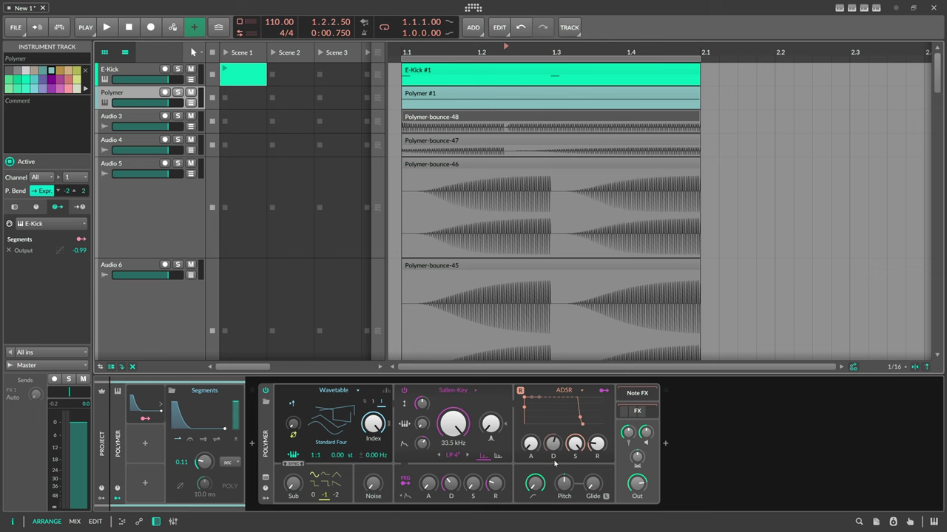
left_click(637, 411)
left_click(678, 434)
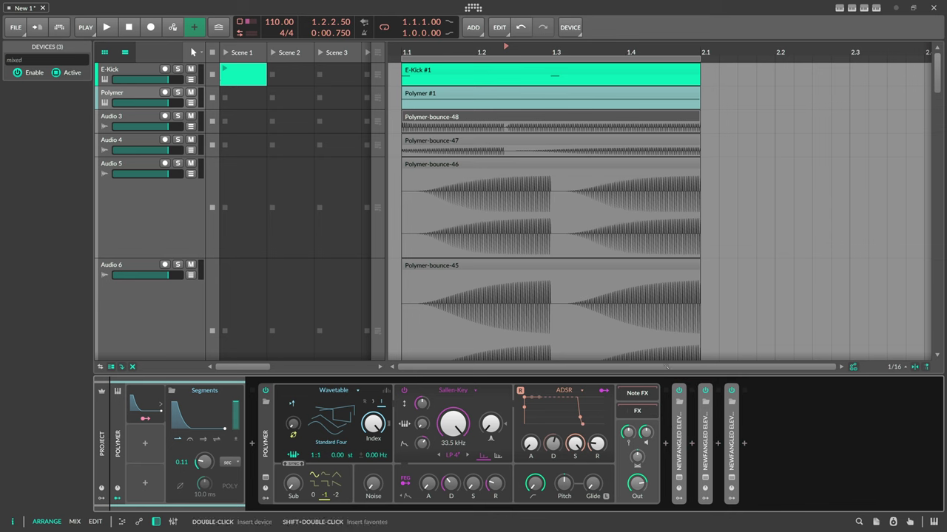
Lengthen the Segments curve by moving its hold point to the first quarter and the decay's end to about 0.72
right_click(562, 98)
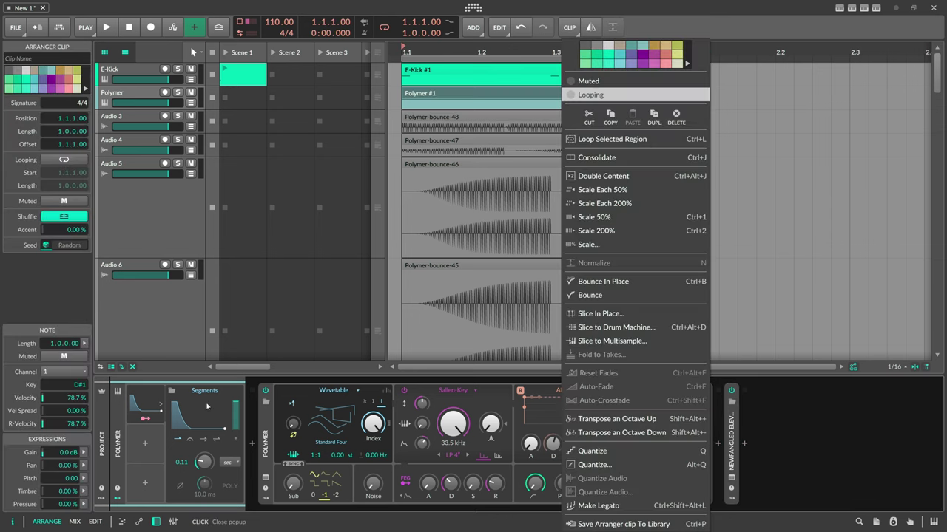
left_click(207, 406)
left_click(202, 414)
left_click_drag(204, 351, 298, 352)
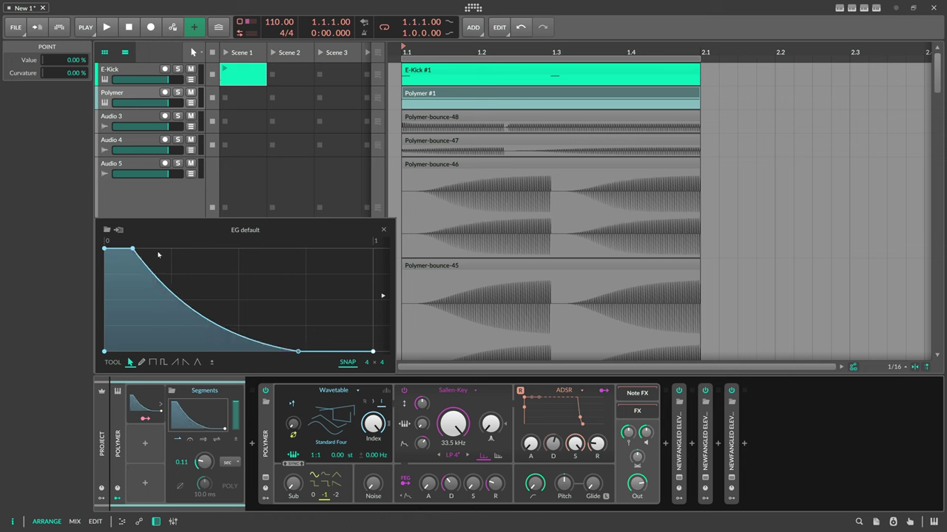
left_click_drag(132, 249, 171, 248)
left_click(384, 229)
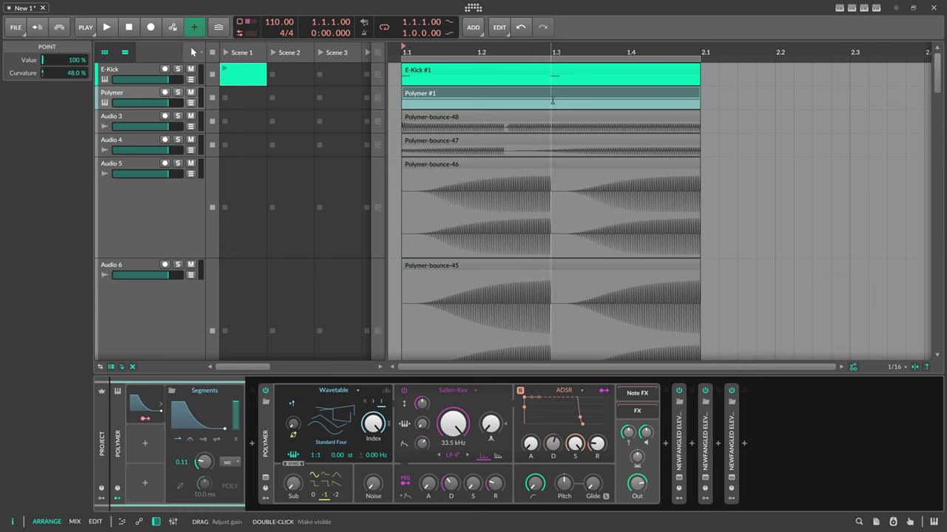
Bounce the Polymer clip post-fader at 32-bit floating-point to a new audio track, with the Elevate plug-ins in the main chain
right_click(552, 100)
left_click(585, 295)
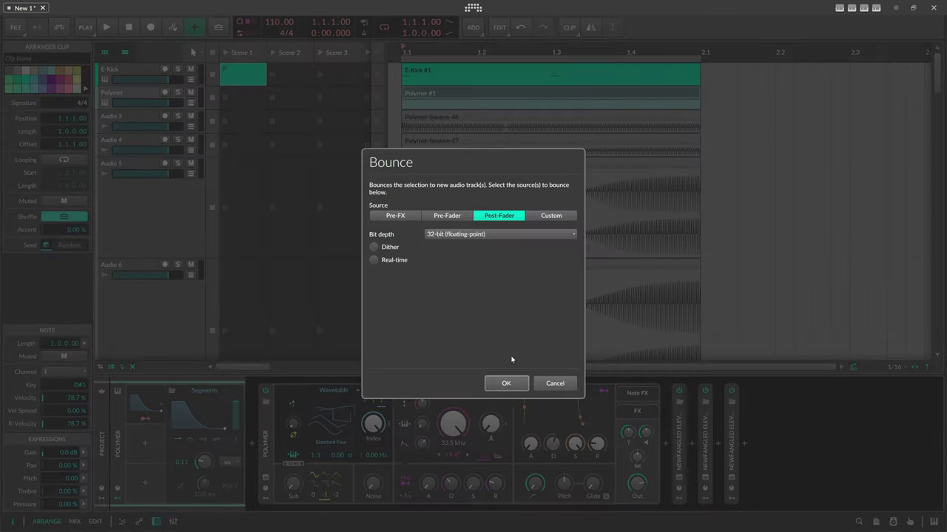
left_click(506, 384)
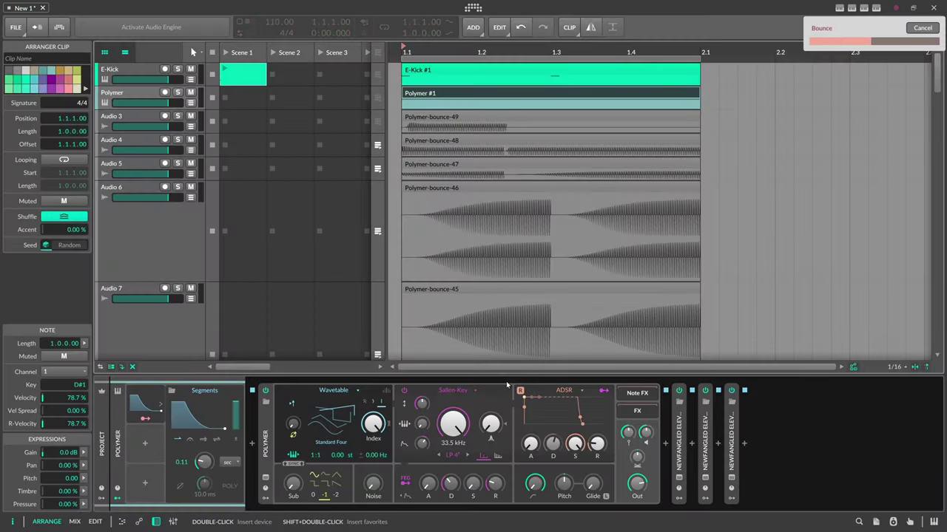
Enlarge the new Audio 3 bounce and compare where its ducking starts with the kick note at 1.3
left_click_drag(554, 52, 554, 244)
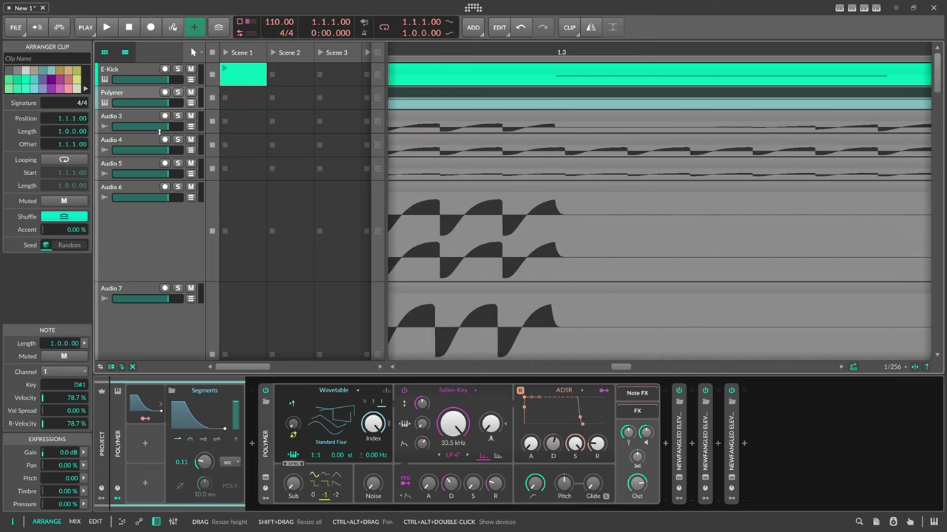
left_click_drag(163, 134, 169, 338)
left_click_drag(558, 52, 560, 161)
left_click(545, 157)
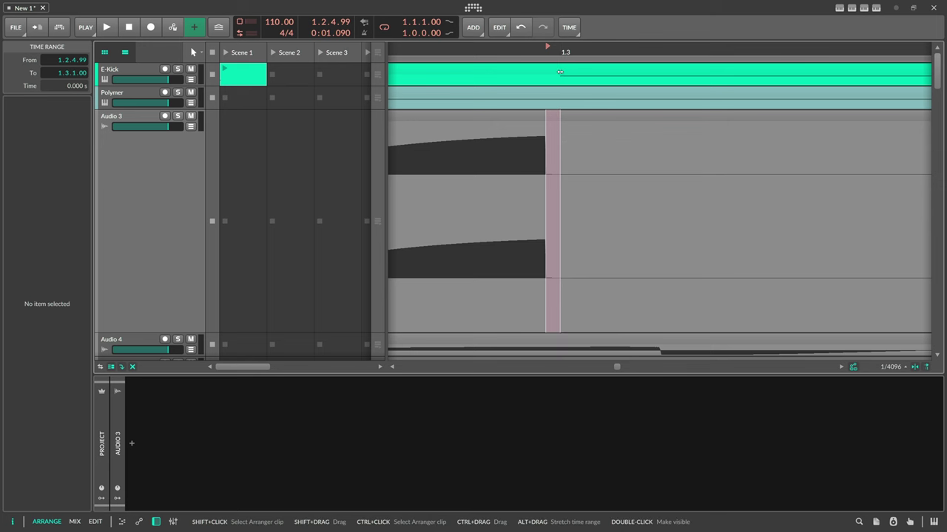
left_click(563, 68)
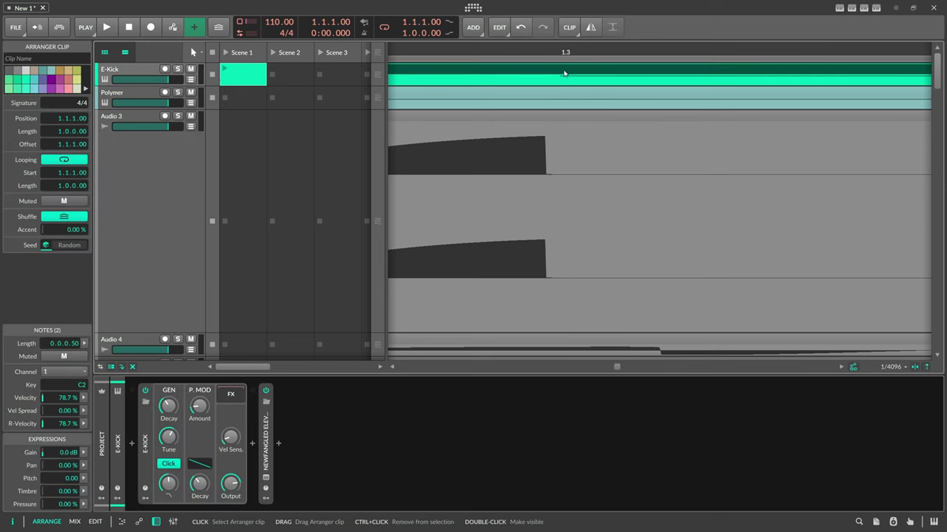
left_click(560, 52)
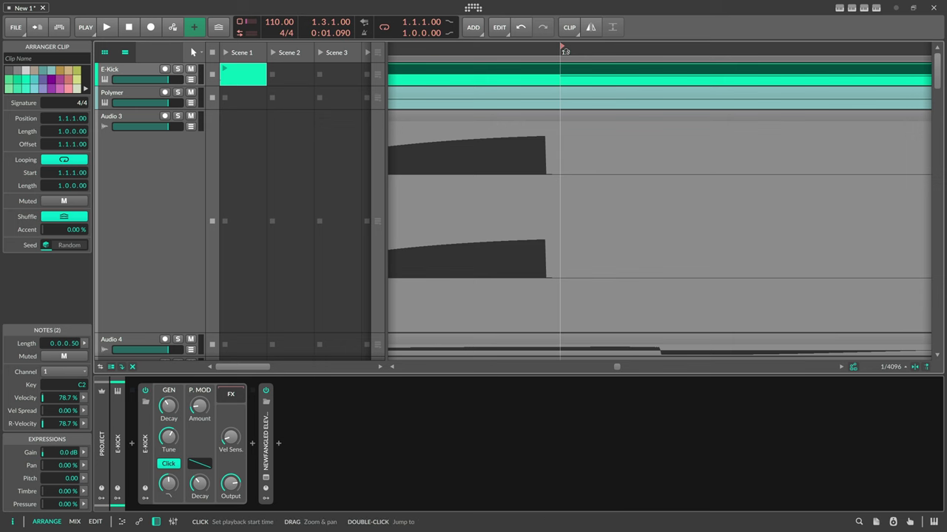
left_click_drag(567, 52, 566, 25)
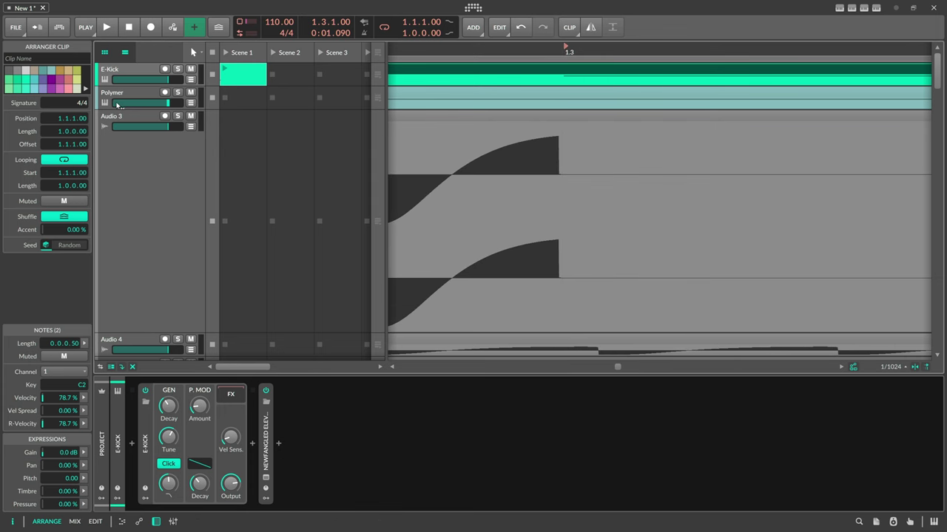
Remove the track-level Segments modulation from Polymer's Out level
left_click(133, 92)
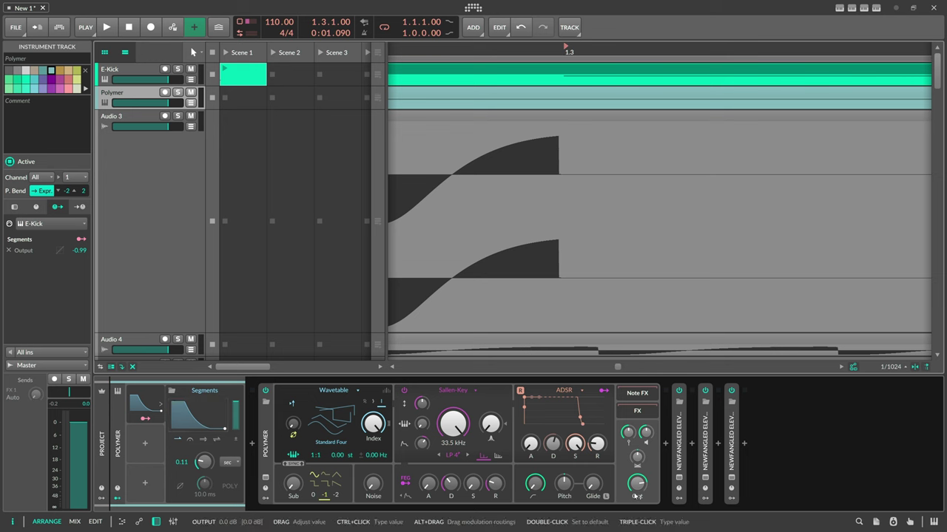
left_click(157, 421)
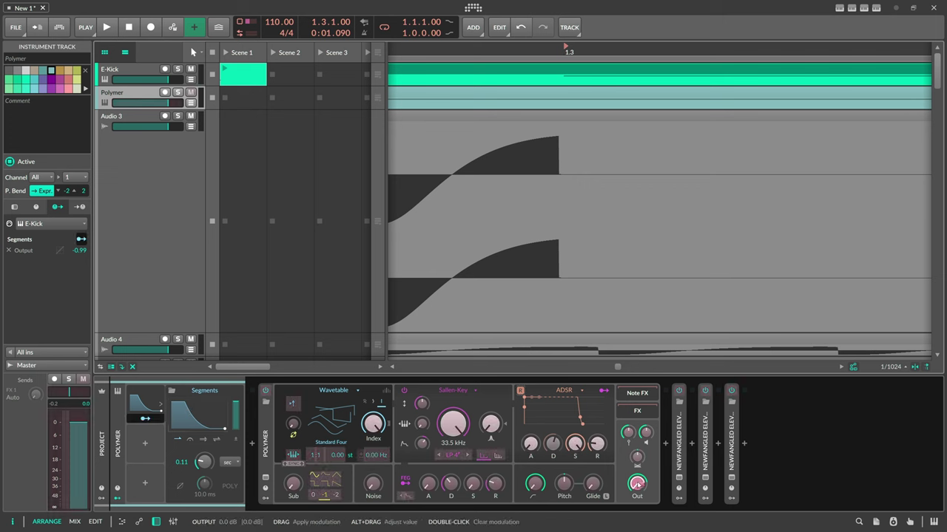
left_click(150, 418)
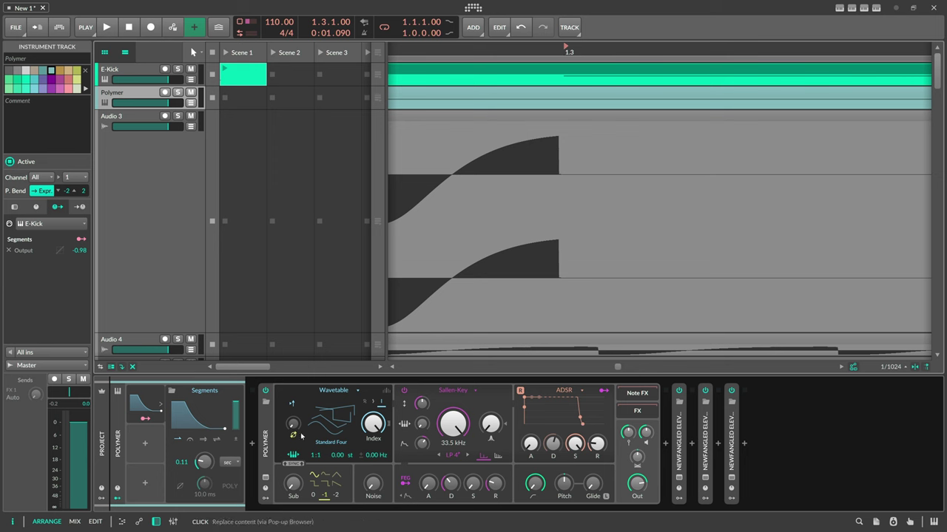
left_click(227, 420)
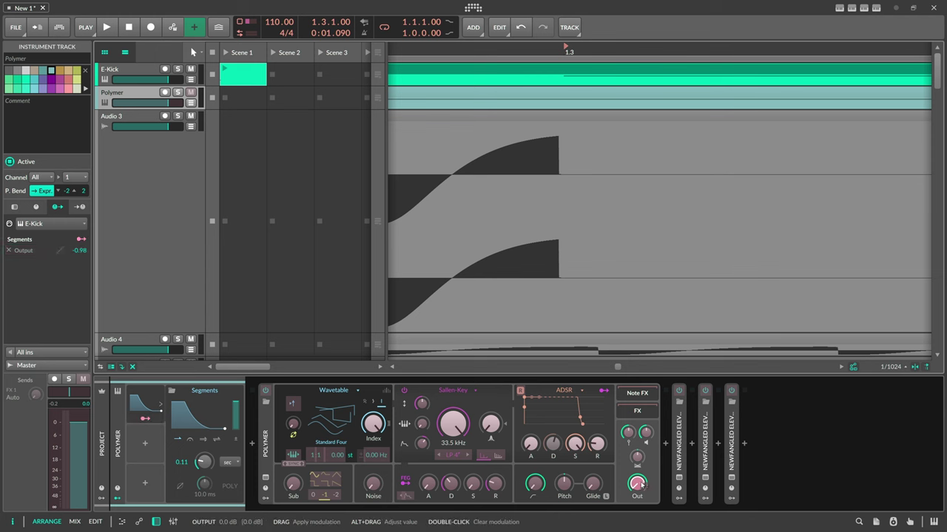
Add a Tool device at the end of the Polymer track's chain, after the Newfangled Elevate plug-ins
left_click(745, 444)
type("too")
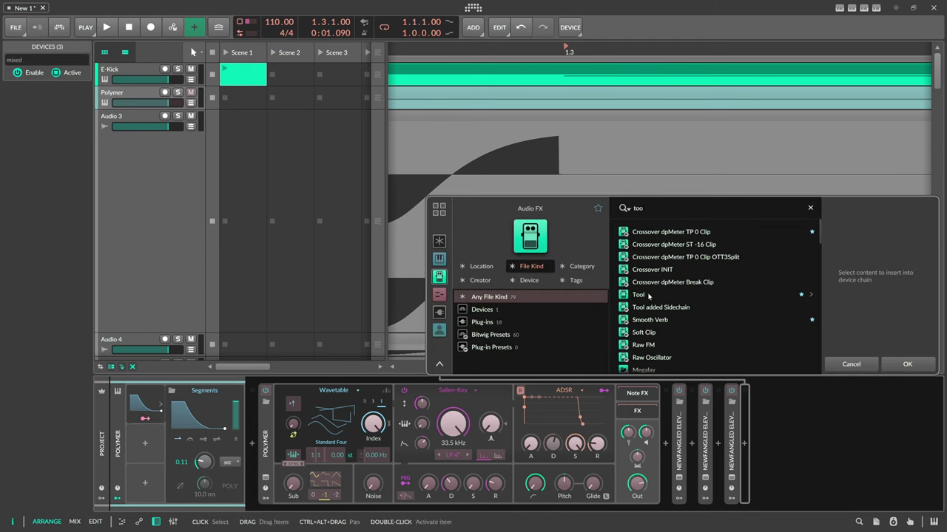
double_click(649, 296)
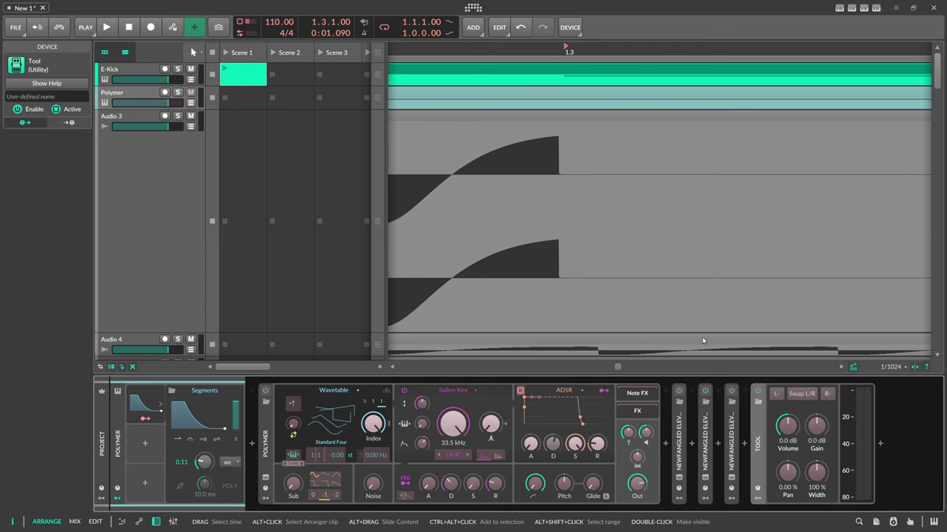
Map the track-level Segments modulator to the Tool's Volume with an amount of -1.00
left_click(138, 423)
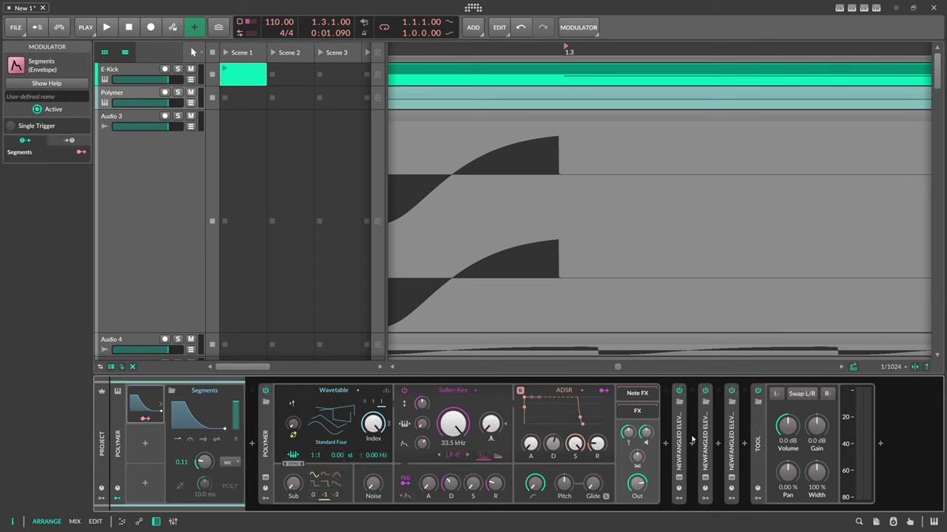
left_click(145, 418)
left_click_drag(787, 425, 786, 473)
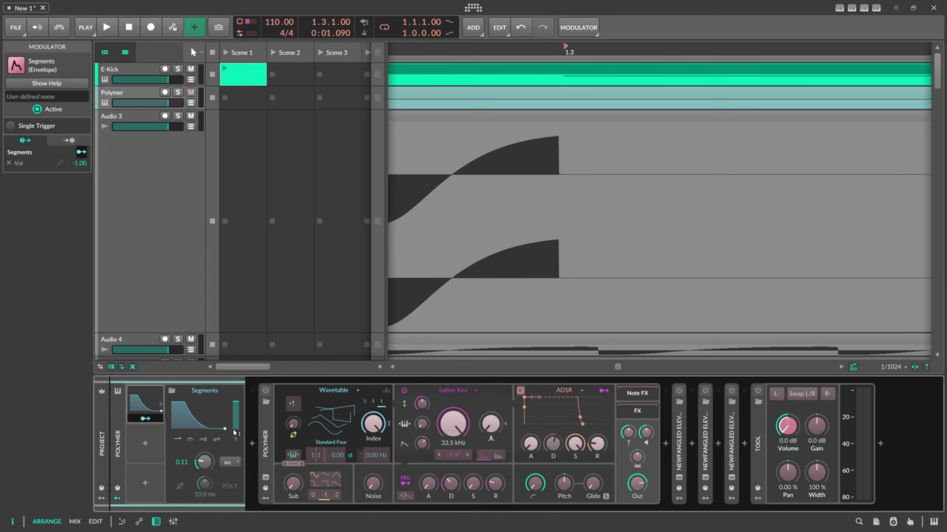
Bounce the Polymer clip post-fader to a new audio track with the Tool's volume ducking applied
right_click(565, 82)
left_click(587, 295)
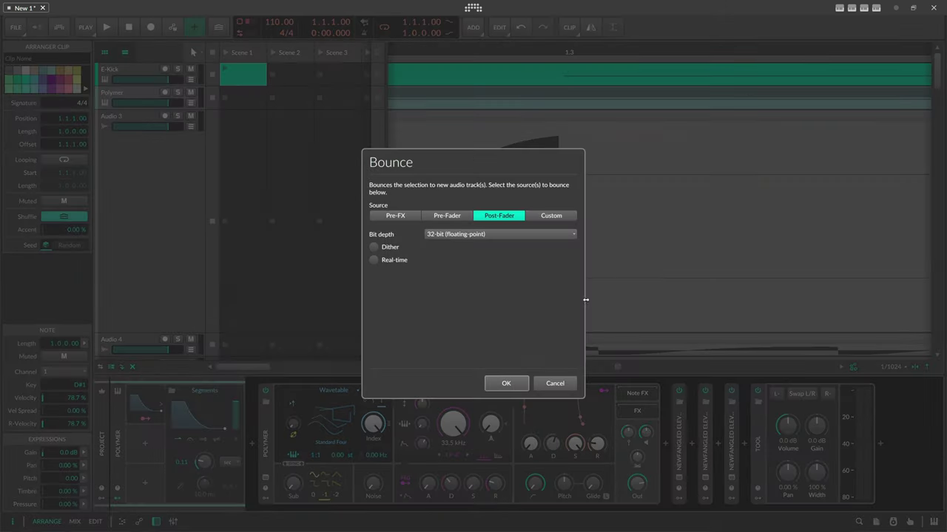
left_click(509, 382)
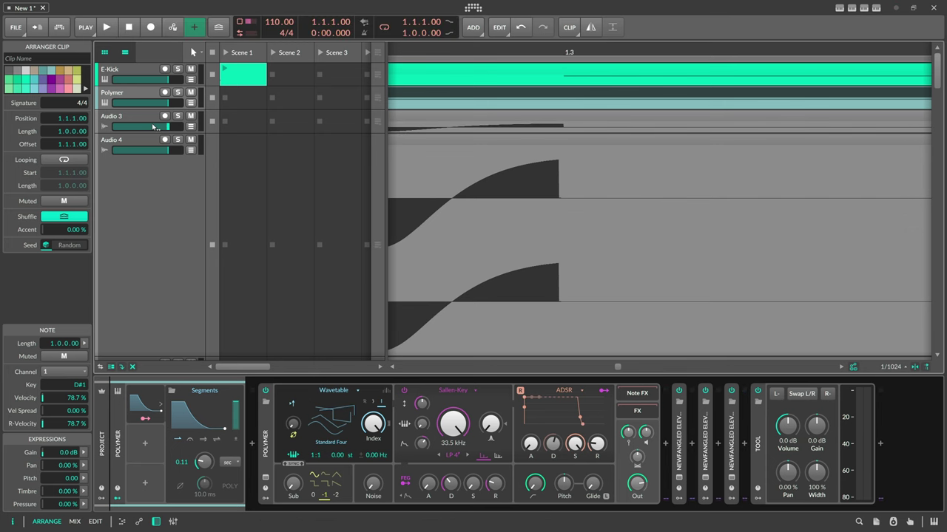
Enlarge the Tool-ducked bounce on Audio 3 and examine its ducking edge against the kick at 1.3 in close detail
left_click_drag(144, 133, 131, 333)
left_click_drag(564, 52, 574, 163)
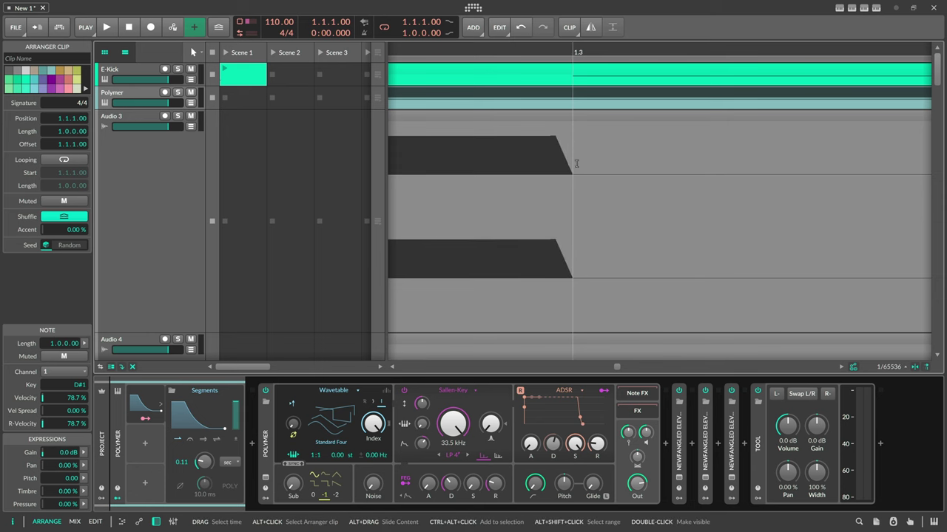
left_click(577, 77)
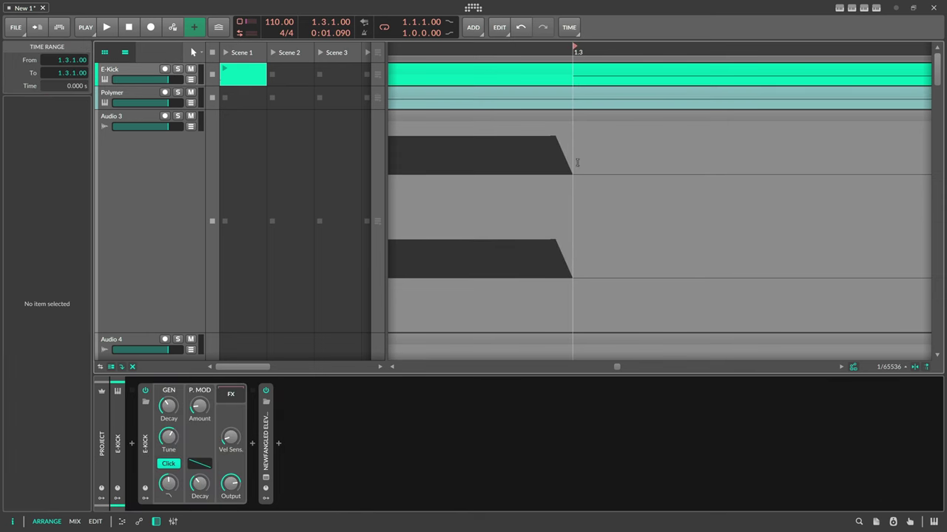
left_click_drag(574, 52, 569, 7)
left_click(119, 92)
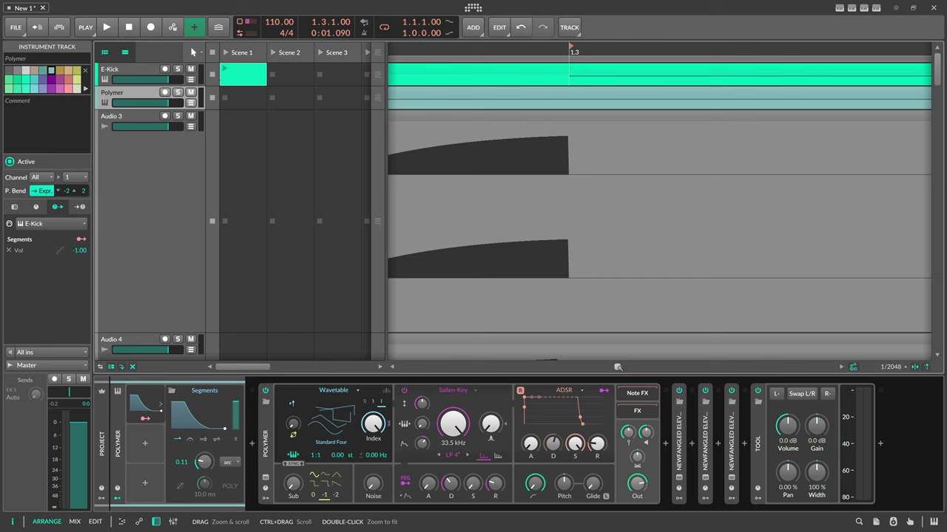
Reduce the track heights of Audio 3 and Audio 4 so more bounces fit in the arranger
left_click(142, 310)
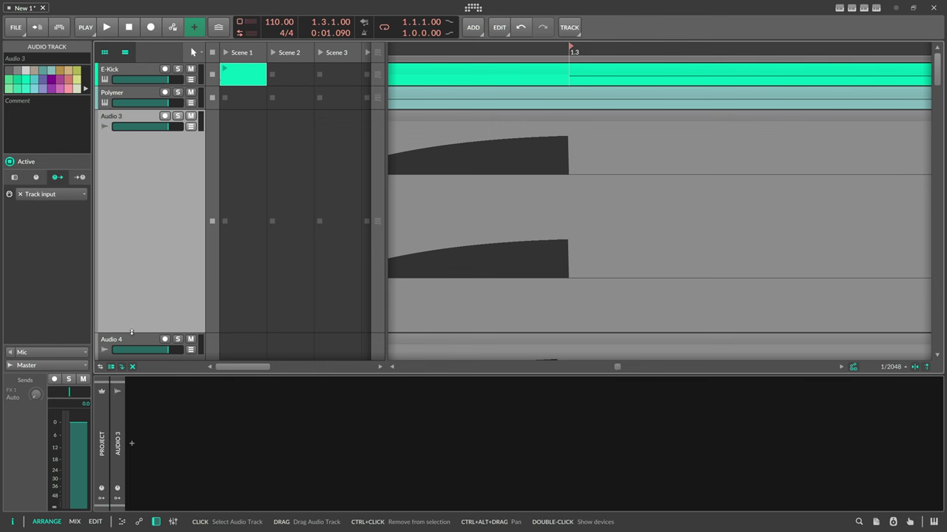
left_click_drag(132, 332, 132, 146)
left_click(146, 262)
scroll(146, 281, "down", 4)
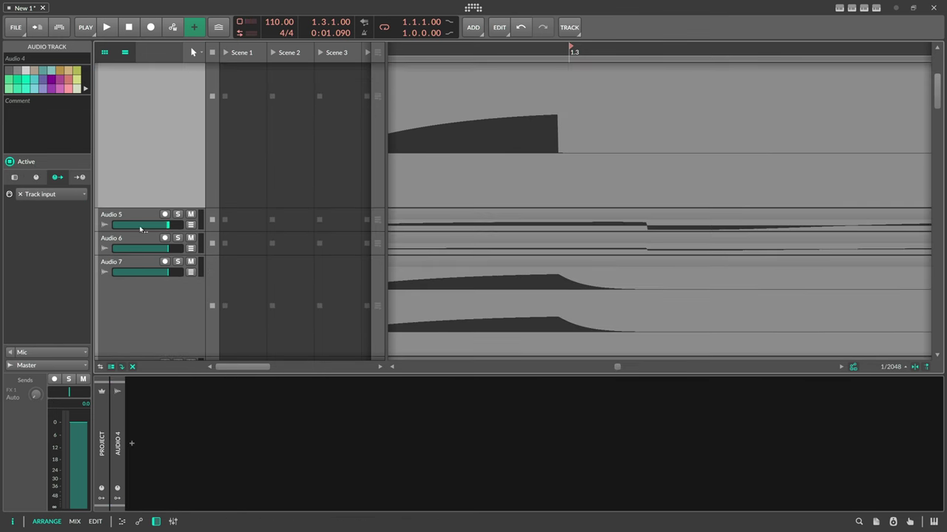
scroll(147, 185, "up", 5)
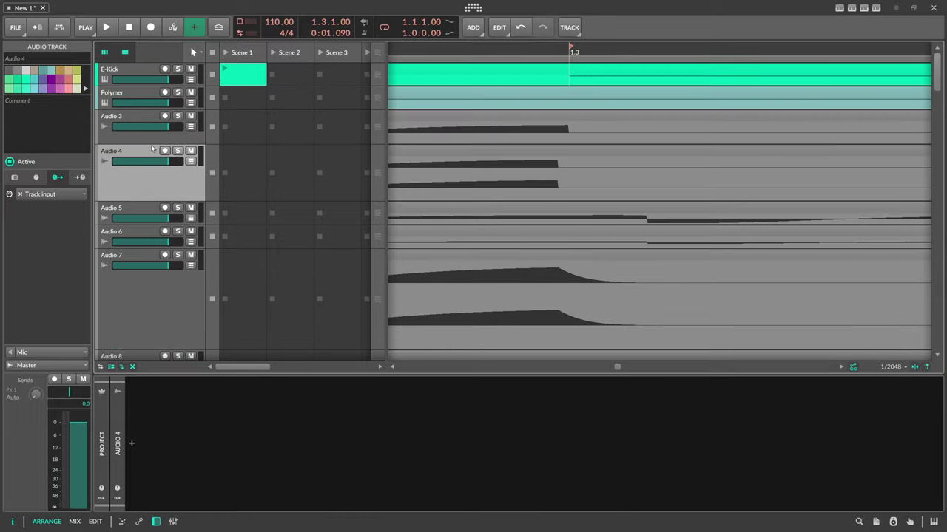
left_click_drag(141, 200, 141, 168)
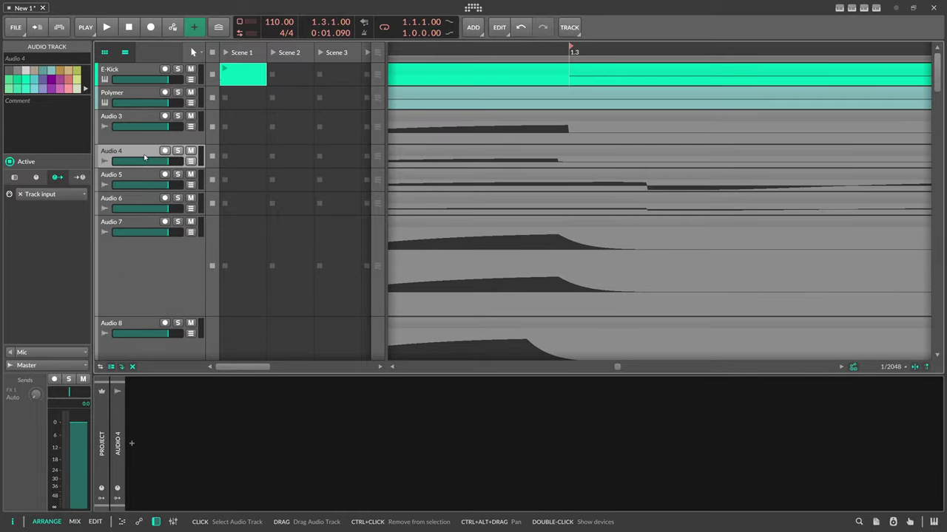
Reduce the track heights of Audio 7, Audio 8 and Audio 9
left_click(129, 308)
left_click_drag(128, 317, 131, 232)
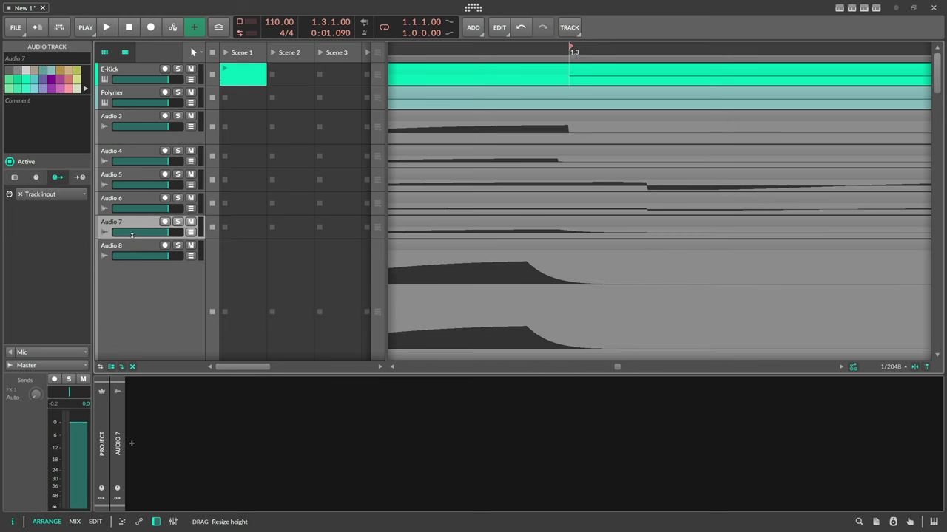
left_click(132, 298)
scroll(138, 320, "down", 3)
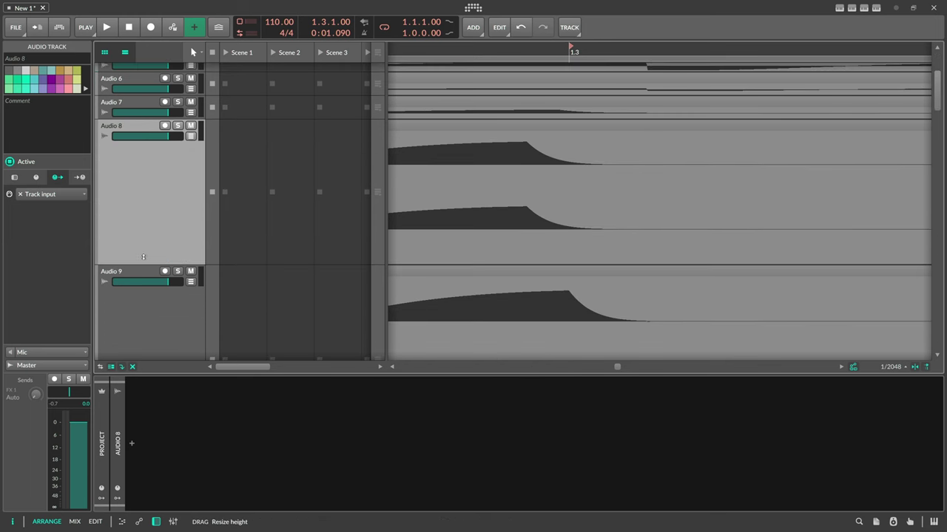
left_click_drag(139, 264, 149, 237)
left_click(142, 321)
left_click_drag(137, 343, 148, 190)
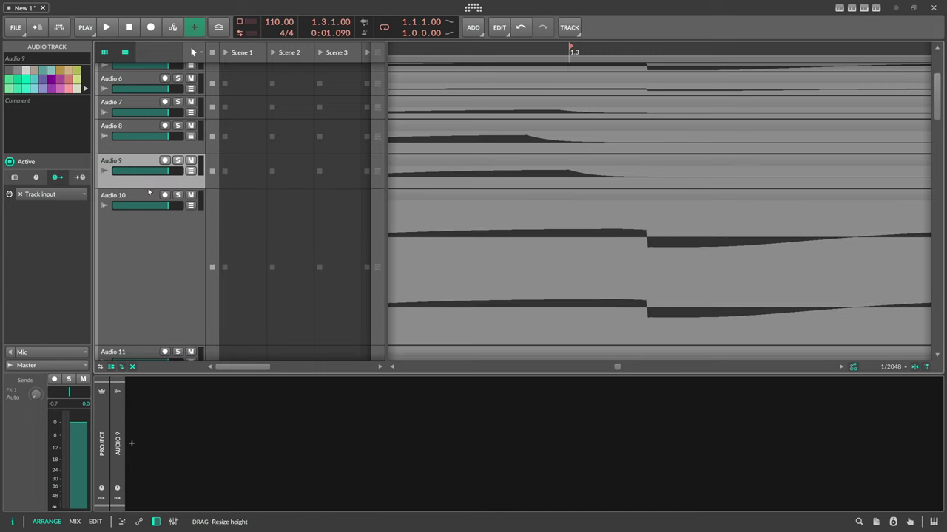
Compare the ducking of all bounced tracks around 1.3 and show the Polymer track's device chain
left_click_drag(480, 53, 480, 7)
scroll(468, 97, "up", 3)
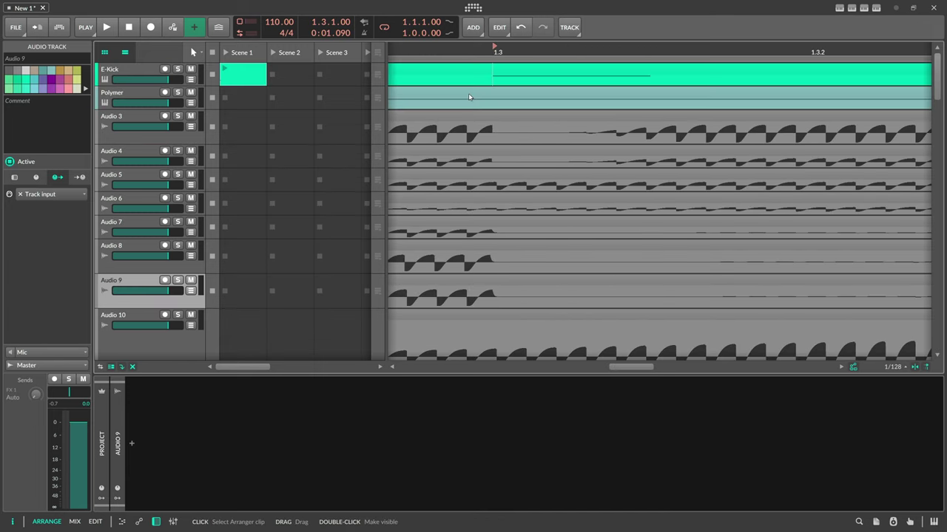
left_click(144, 97)
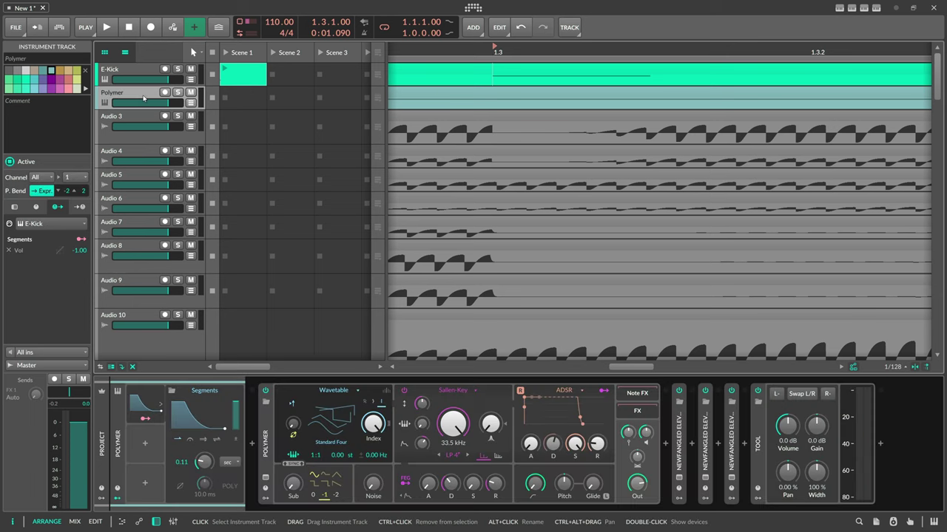